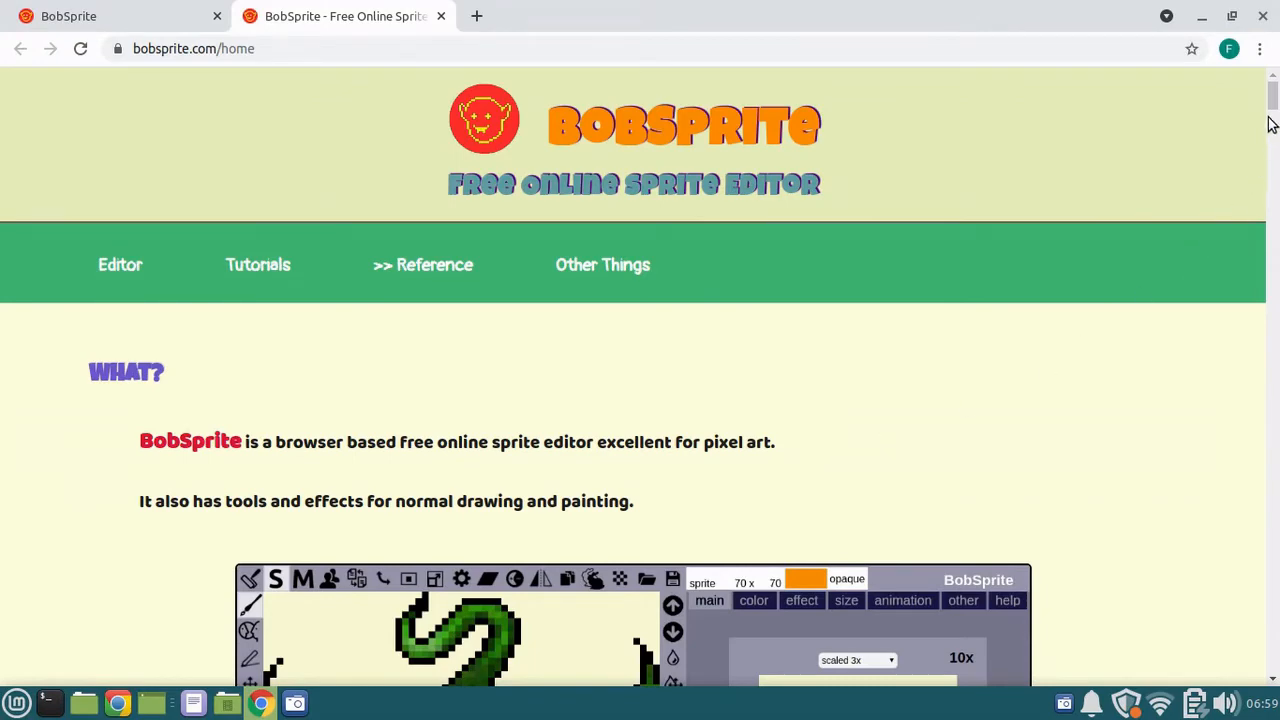
- Read through the BobSprite home page, from the introduction through getting started, the two layers and the layer display buttons
drag(1273, 88, 1274, 101)
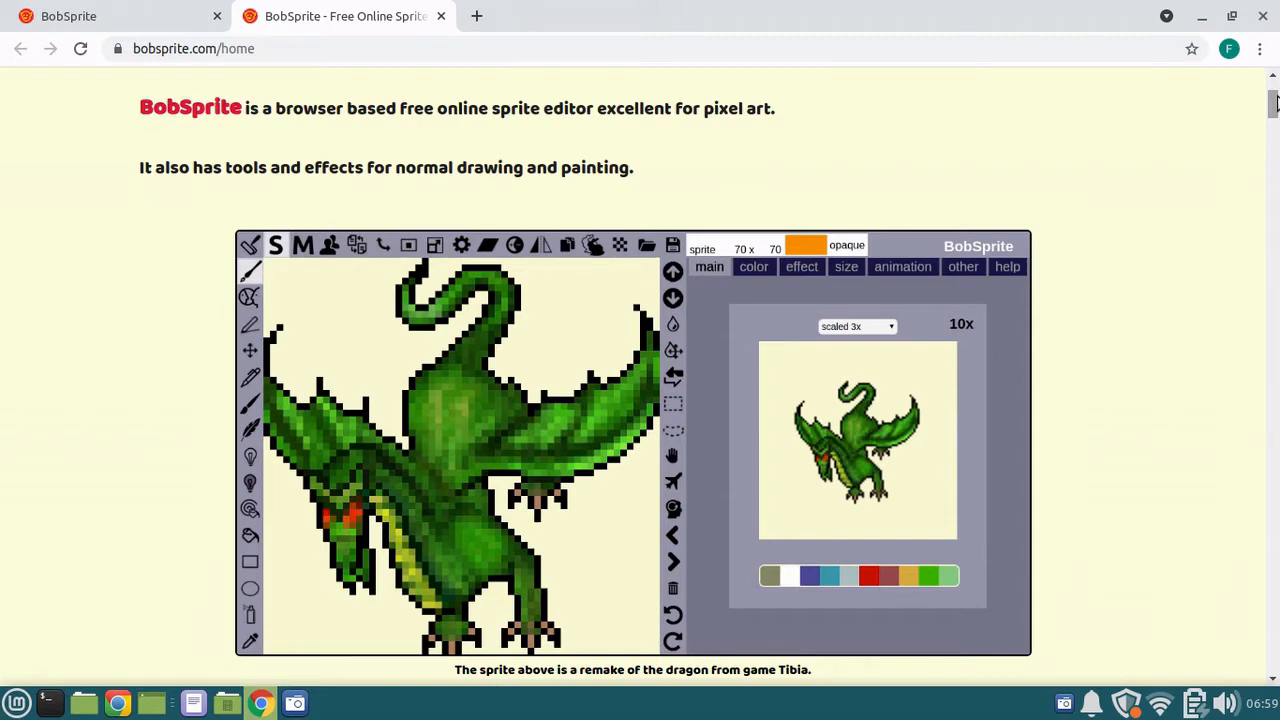
drag(1274, 101, 1273, 119)
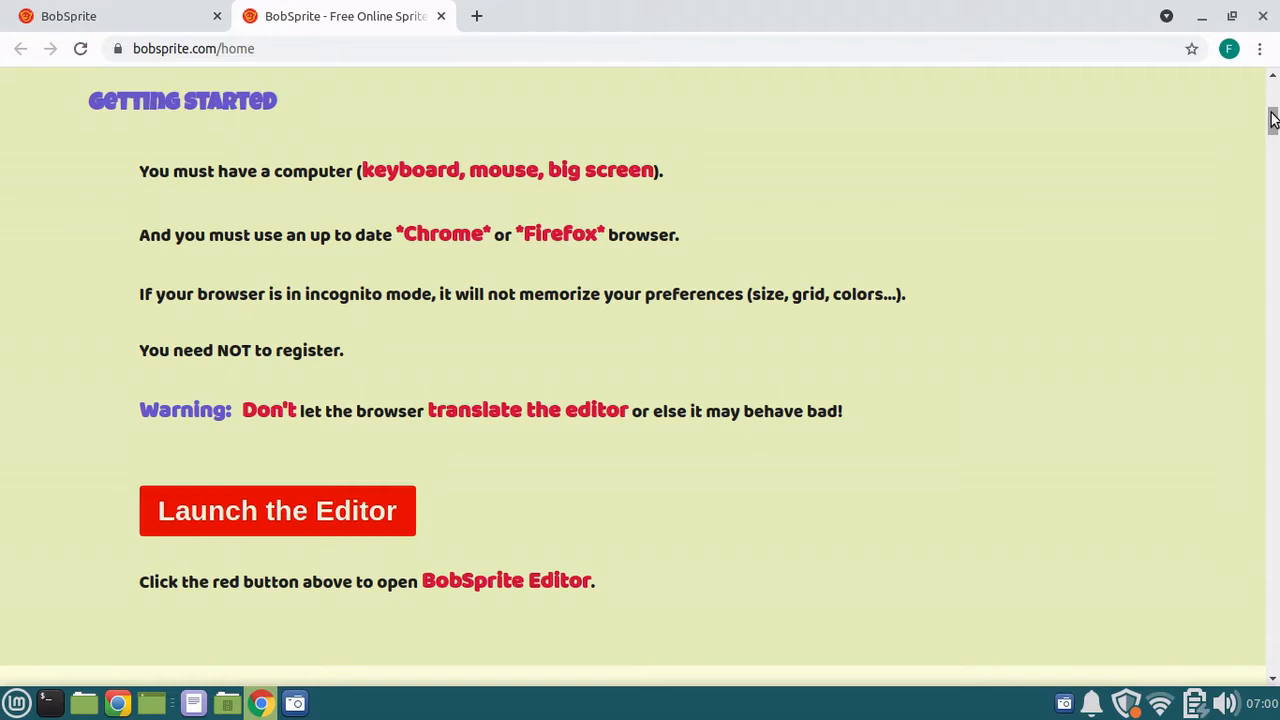
drag(1273, 119, 1249, 134)
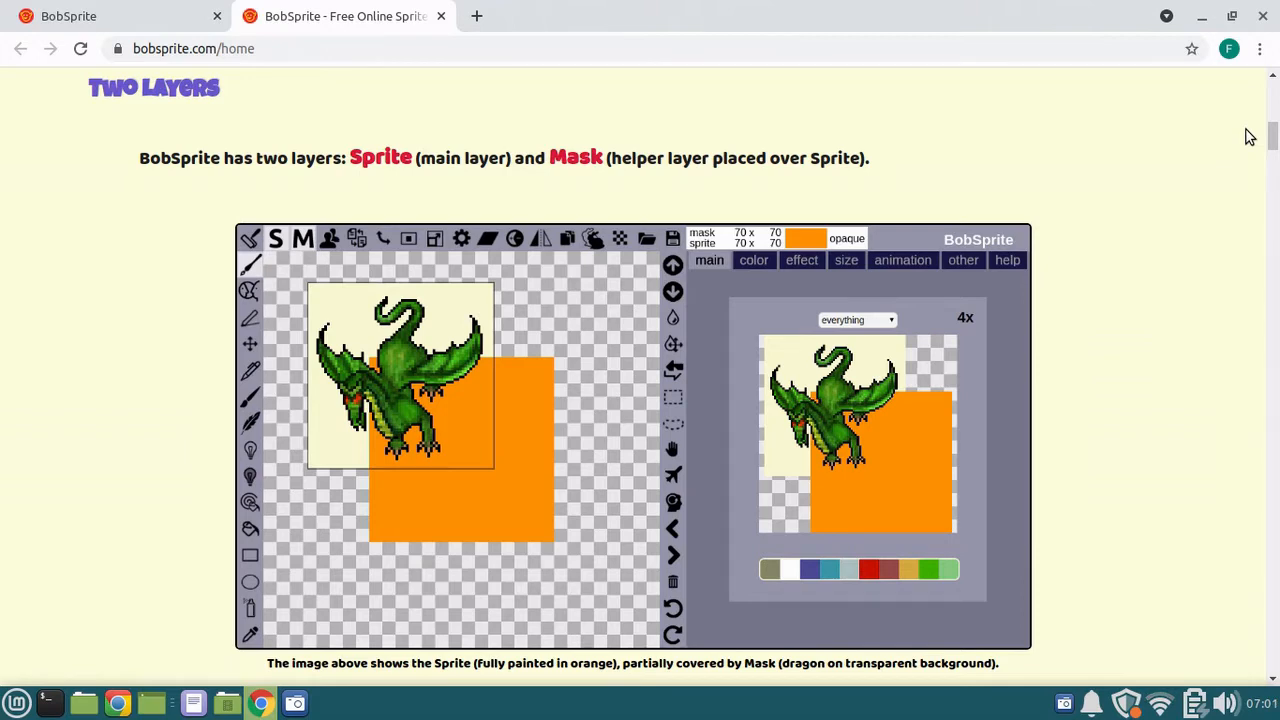
drag(1272, 138, 1273, 152)
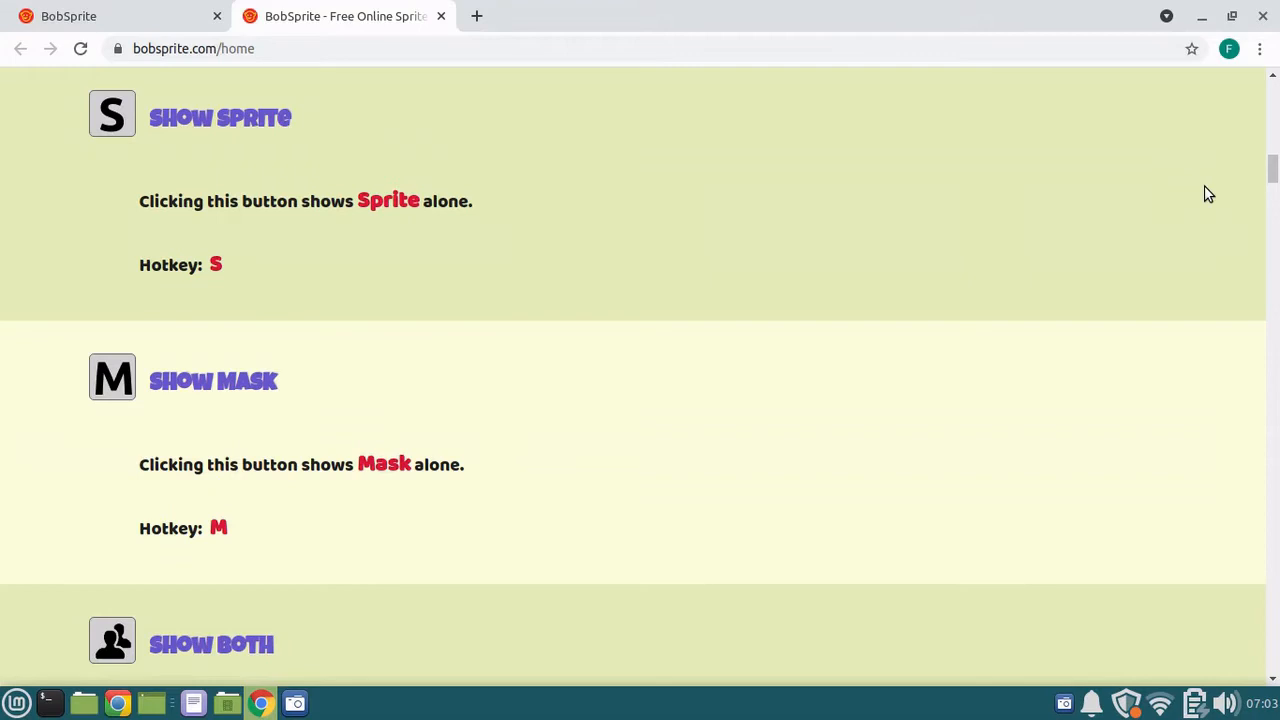
scroll(1207, 193, down, 10)
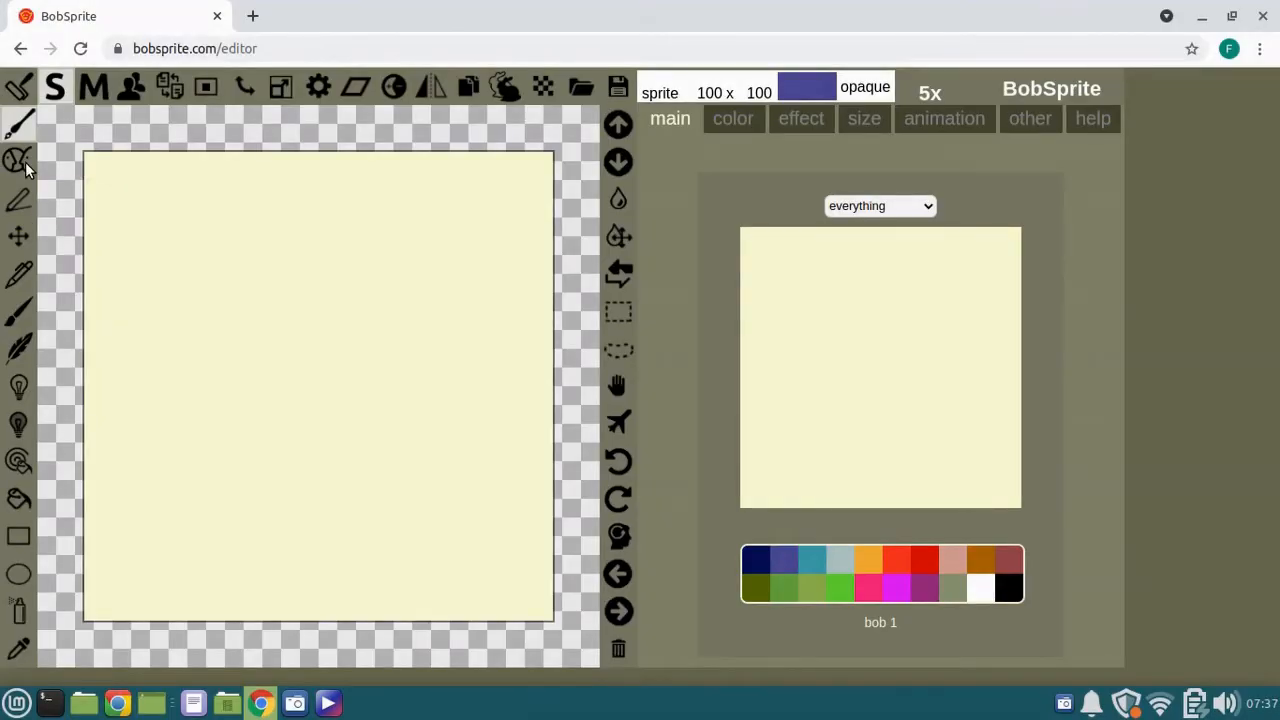
- Draw purple mirrored curves down the canvas with the mirror pen and erase parts of them symmetrically
click(22, 164)
mouse_move(166, 211)
mouse_down()
mouse_move(247, 301)
mouse_move(300, 439)
mouse_move(394, 472)
mouse_up()
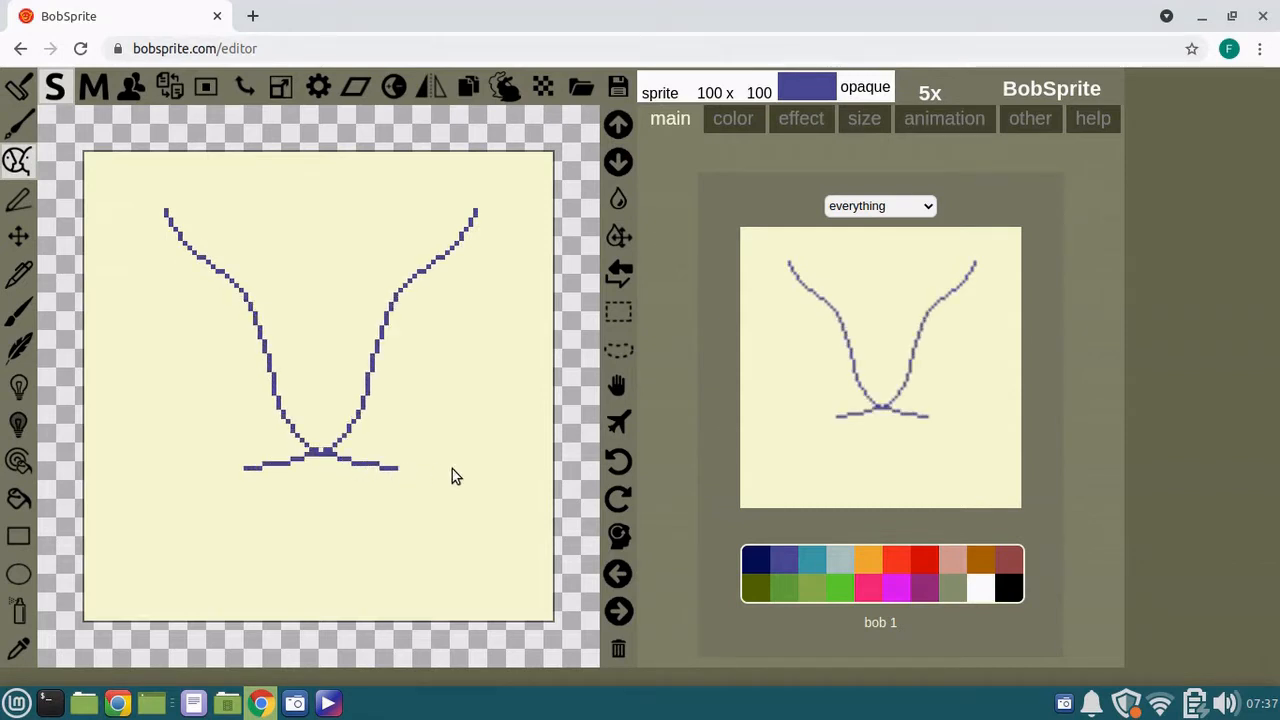
key(ctrl+z)
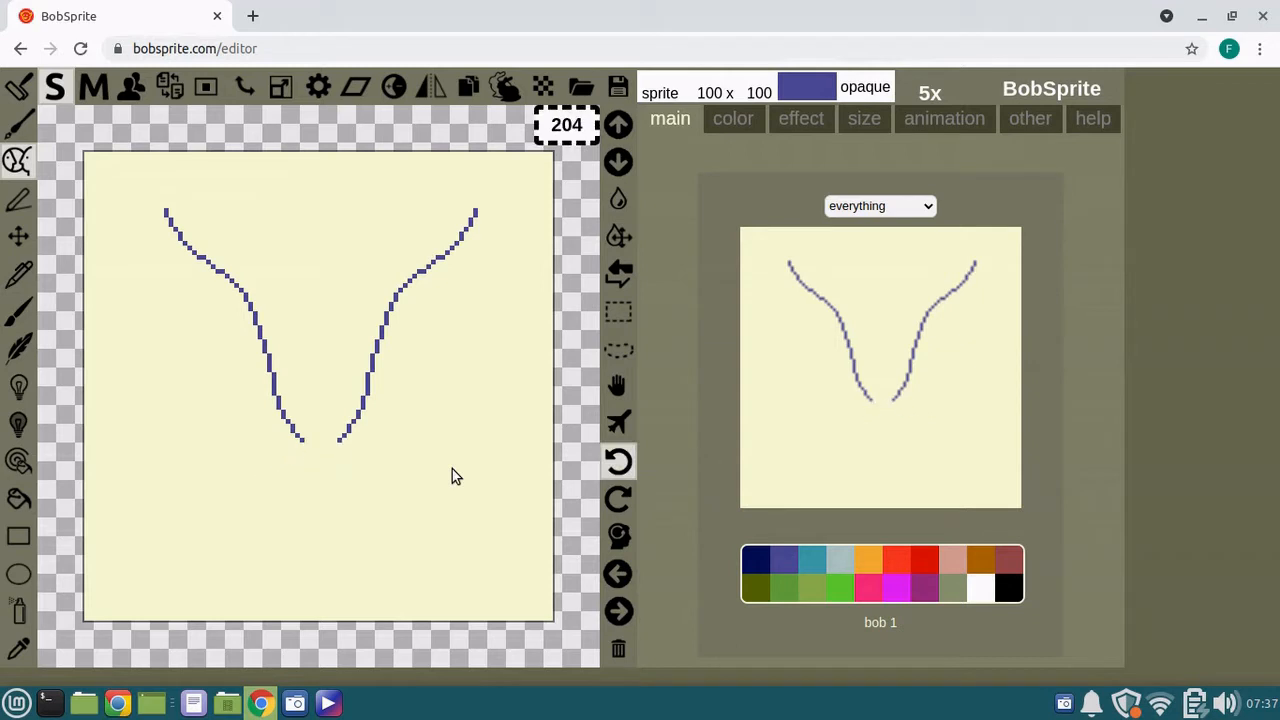
key(ctrl+y)
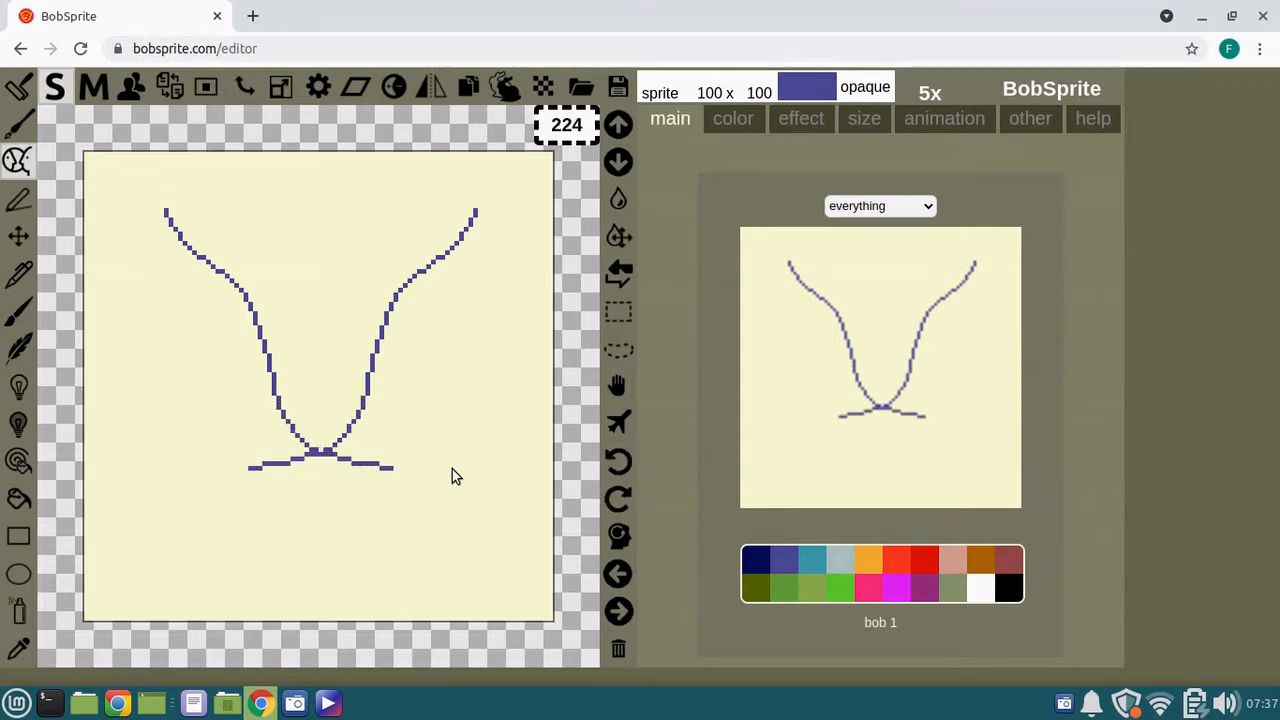
key(ctrl+z)
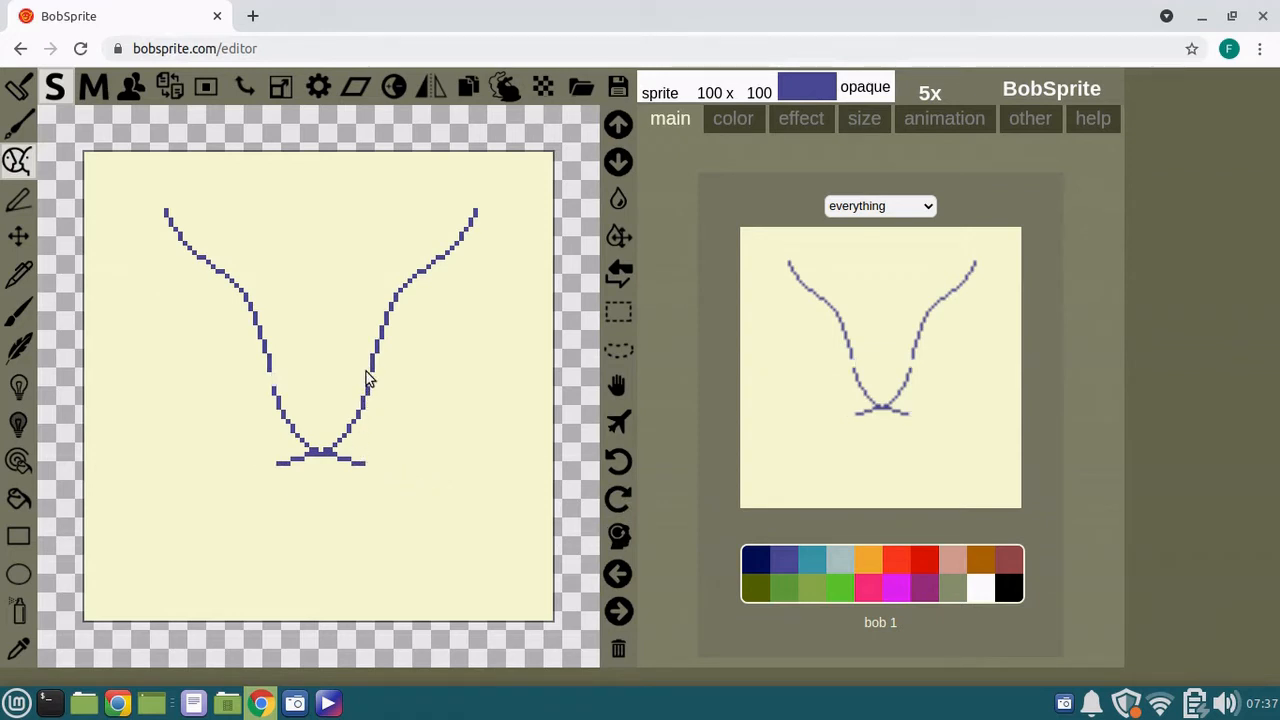
mouse_move(376, 350)
mouse_down()
mouse_move(417, 273)
mouse_move(450, 249)
mouse_move(400, 294)
mouse_move(466, 238)
mouse_up()
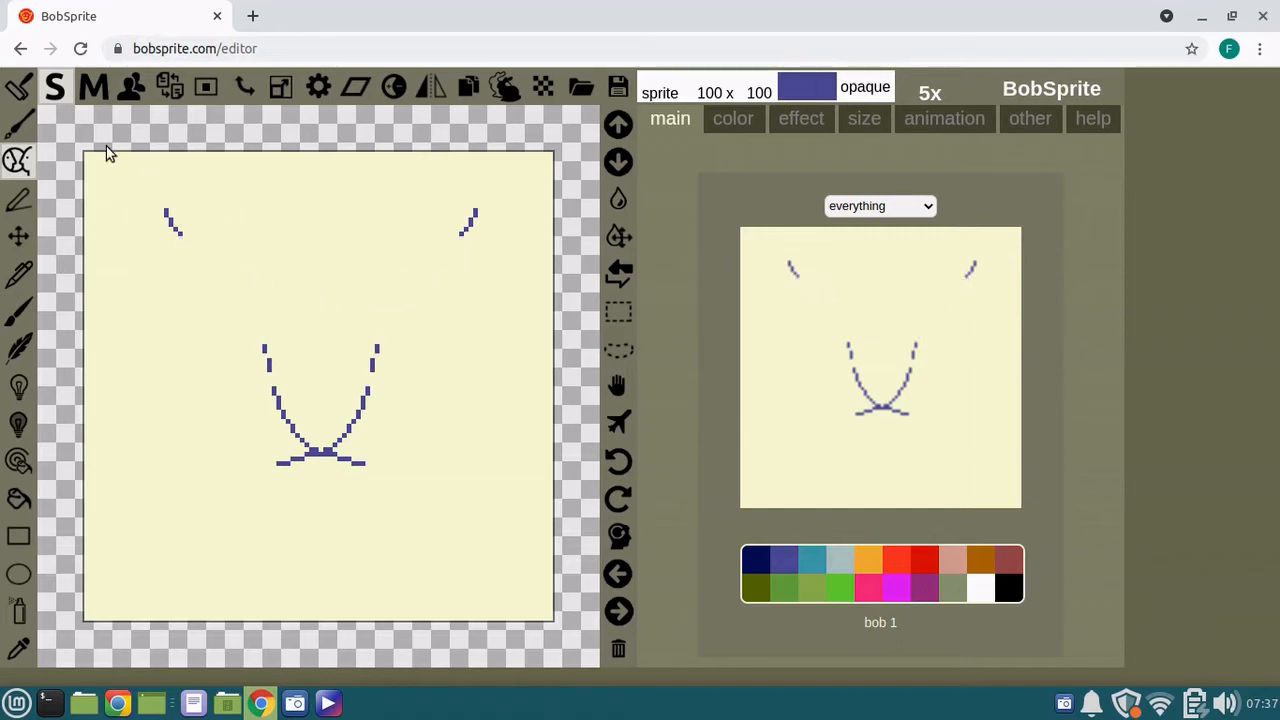
- Fill the whole sprite with purple, and draw pale mirrored curves plus a plain freehand stroke over it
click(24, 88)
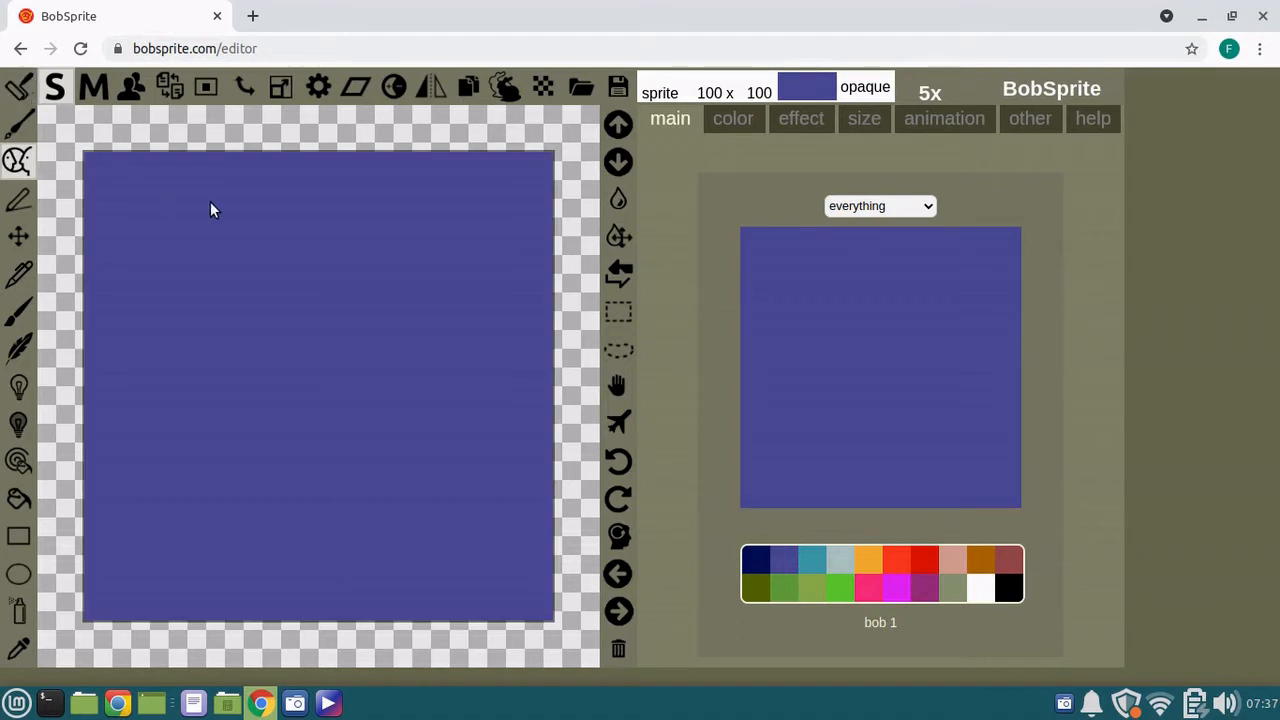
mouse_move(222, 207)
mouse_down()
mouse_move(208, 262)
mouse_move(288, 338)
mouse_move(306, 394)
mouse_move(265, 450)
mouse_move(358, 510)
mouse_up()
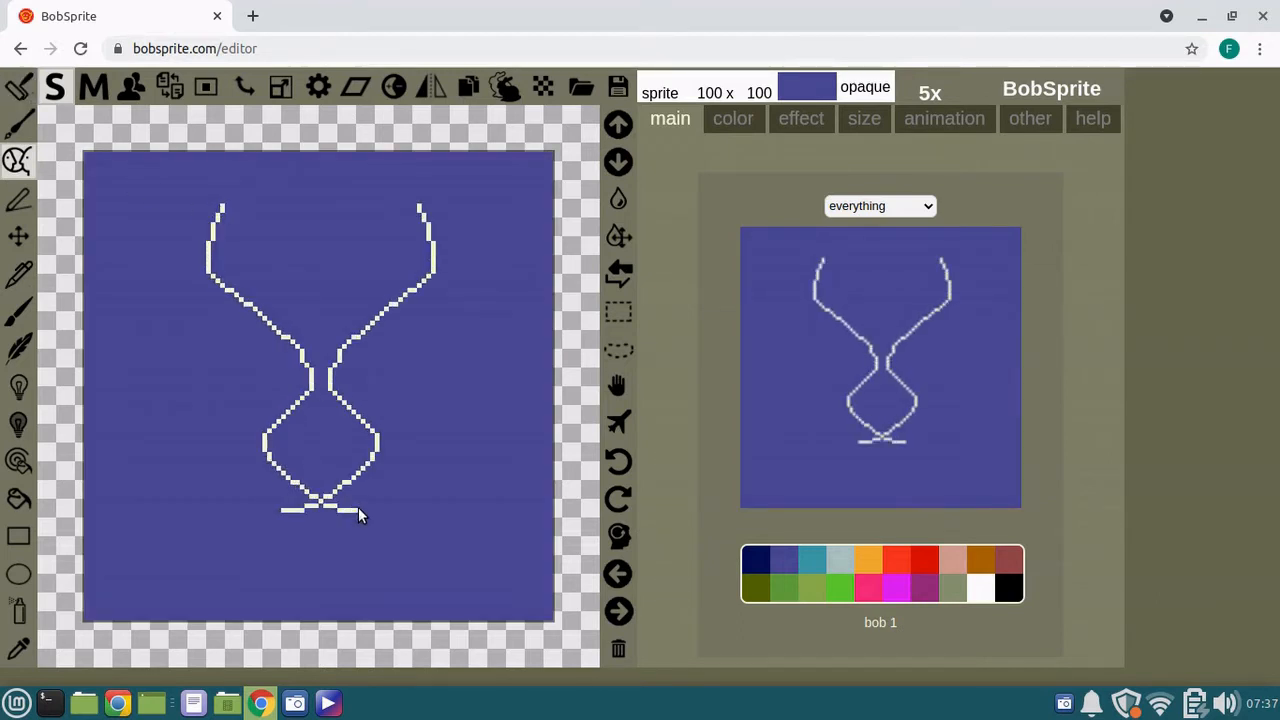
click(19, 122)
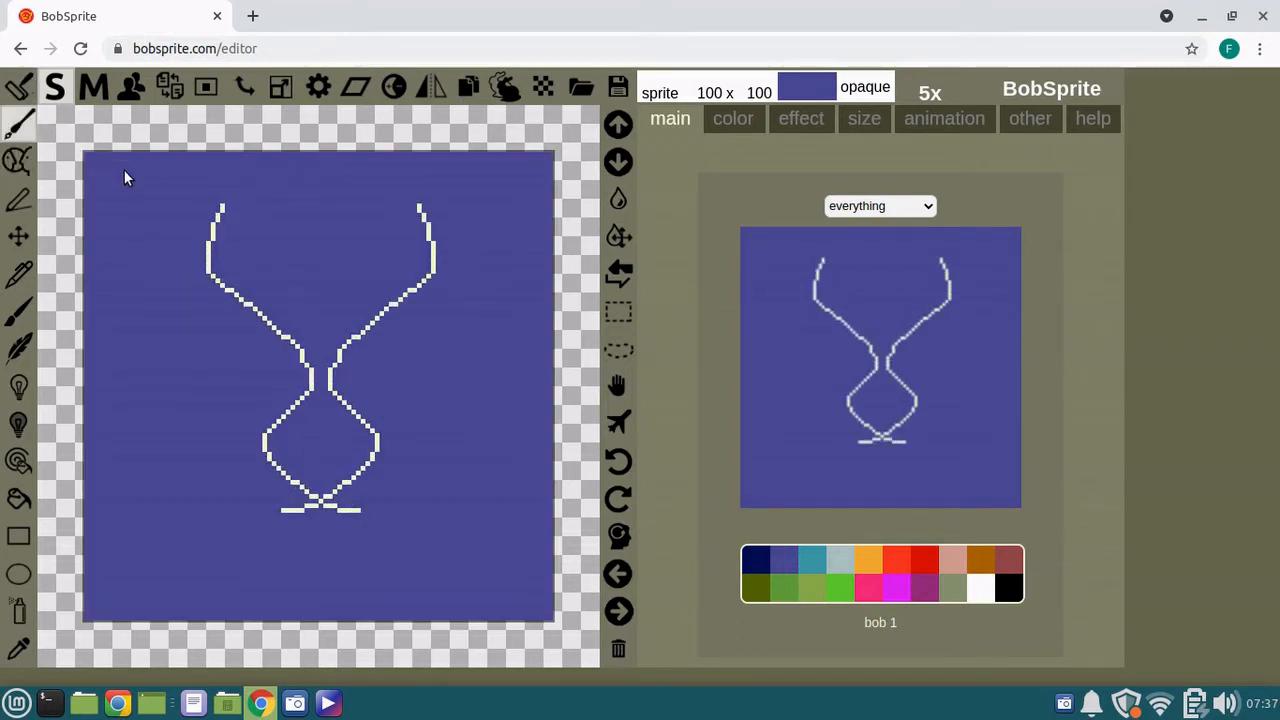
mouse_move(123, 172)
mouse_down()
mouse_move(212, 214)
mouse_move(247, 262)
mouse_move(187, 367)
mouse_move(254, 467)
mouse_move(376, 491)
mouse_move(422, 420)
mouse_move(470, 284)
mouse_up()
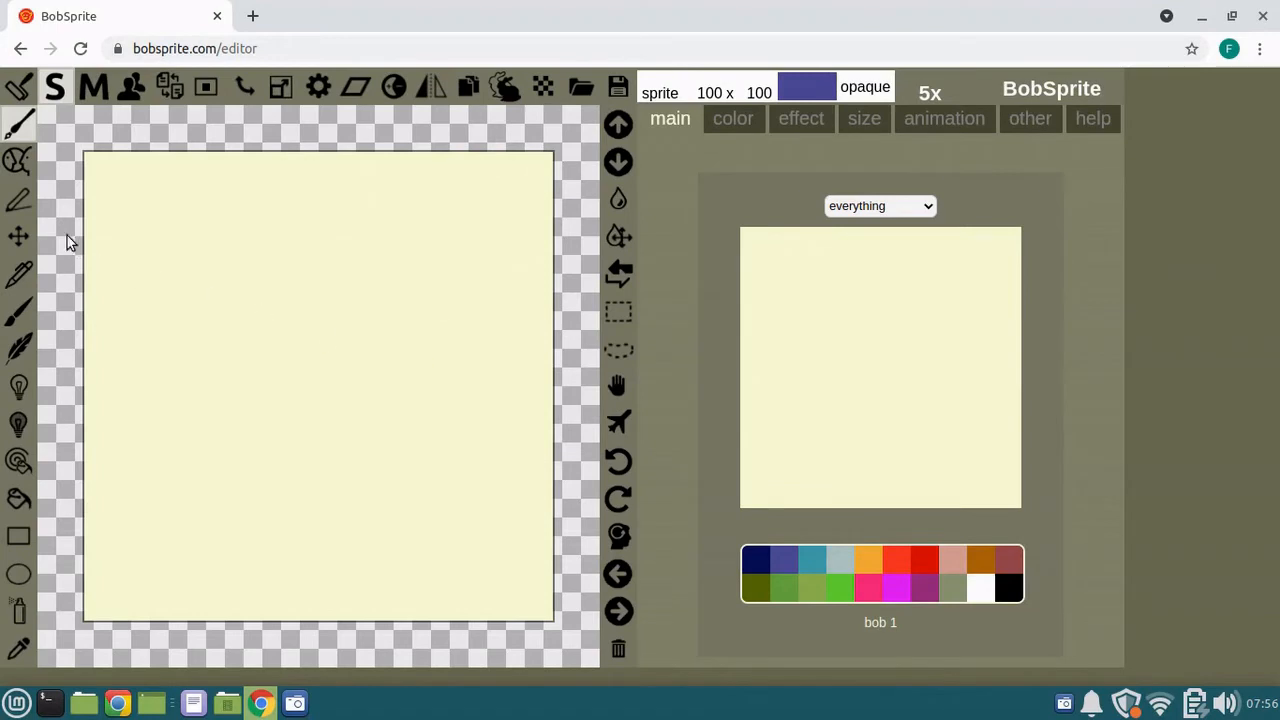
- Draw a size 5 purple diagonal line and a much thicker vertical bar with the adjustable-size pen
click(20, 204)
mouse_move(131, 205)
mouse_down()
mouse_move(180, 252)
mouse_move(293, 422)
mouse_up()
scroll(419, 252, up, 2)
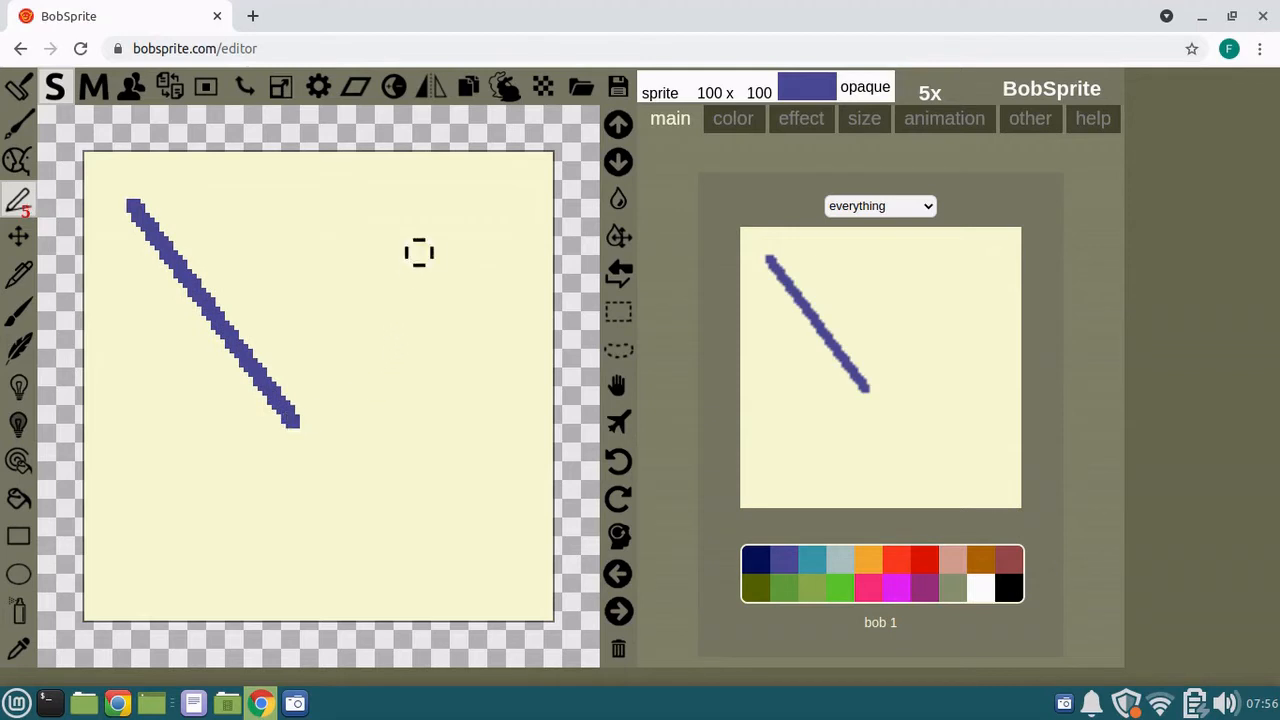
scroll(419, 252, up, 5)
drag(419, 252, 419, 520)
scroll(419, 520, down, 5)
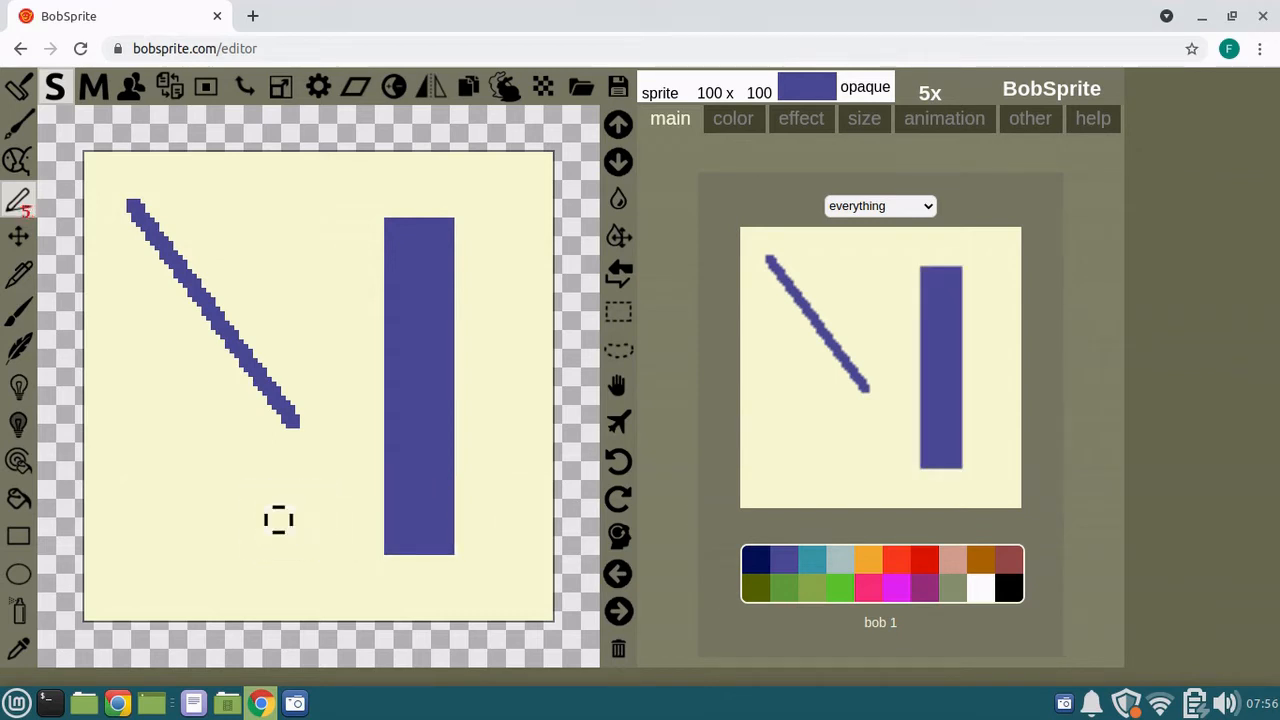
- Reduce the pen size to 1 and draw thin diagonal strokes in the lower-left area of the canvas
scroll(146, 491, down, 2)
drag(140, 474, 258, 585)
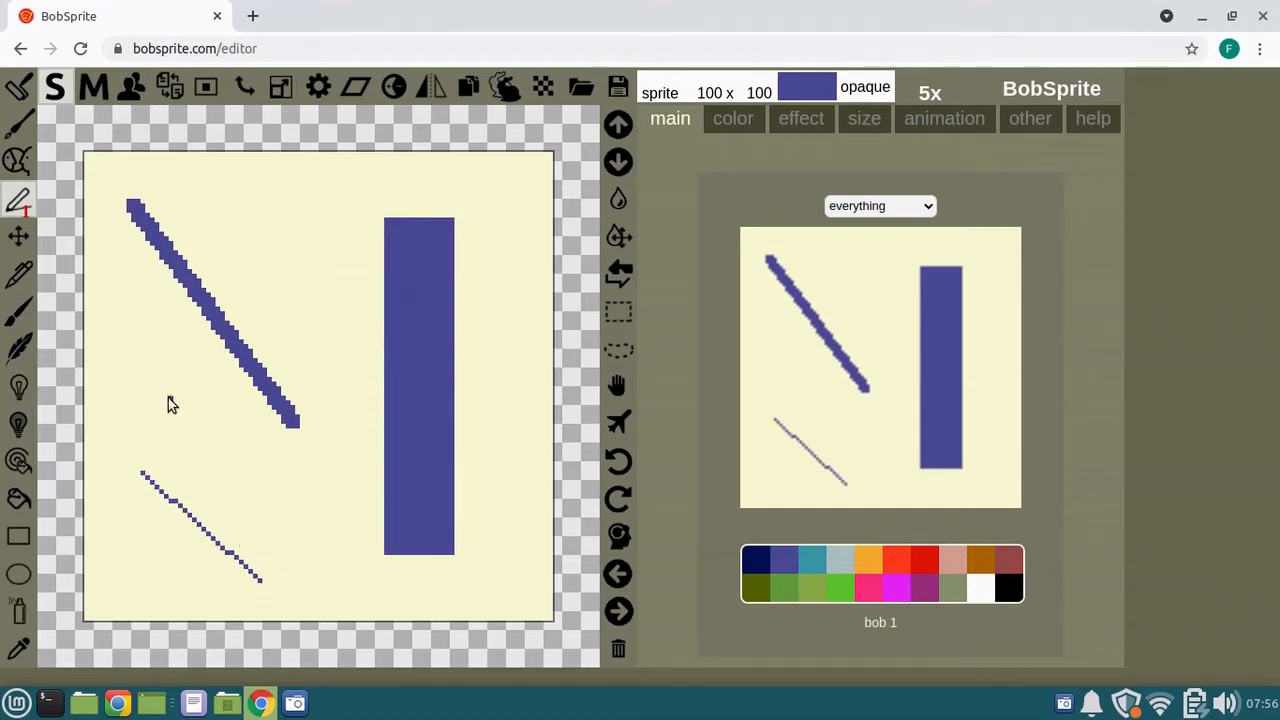
drag(170, 400, 197, 478)
drag(225, 434, 290, 543)
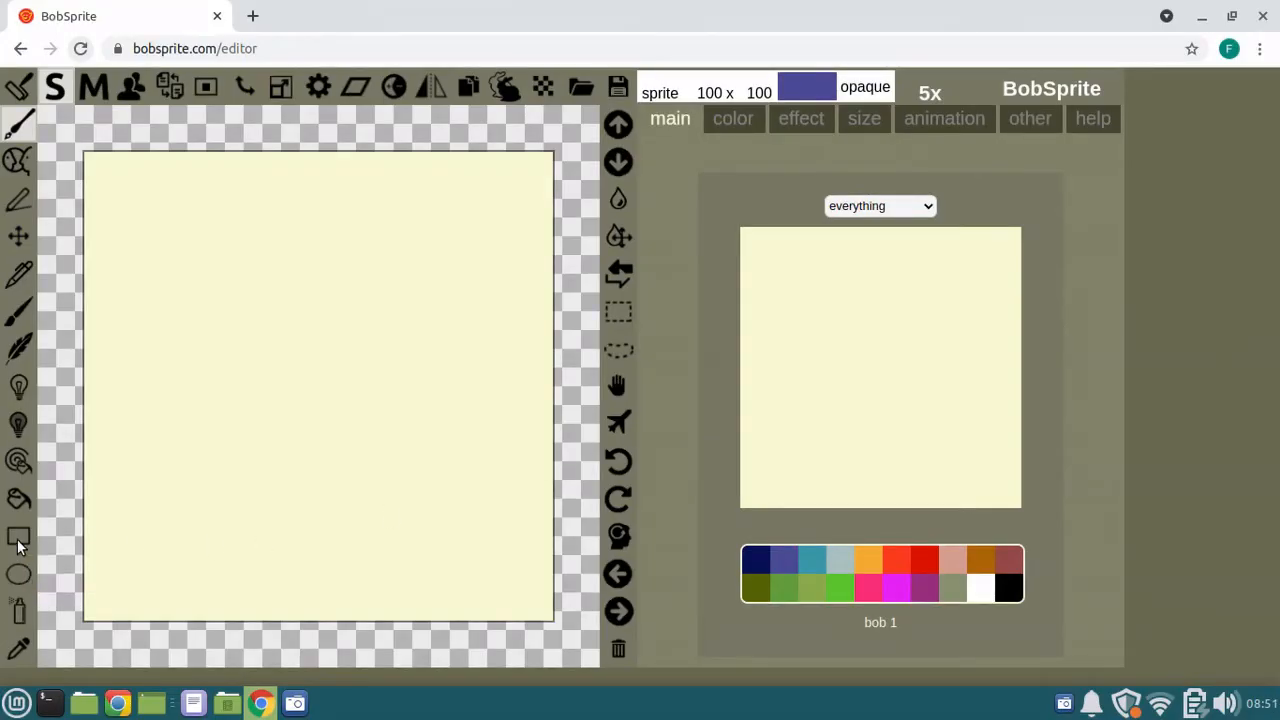
- Draw a purple outlined and a filled rectangle, plus an outlined ellipse and a filled one overlapping the filled rectangle
click(18, 540)
drag(127, 202, 490, 287)
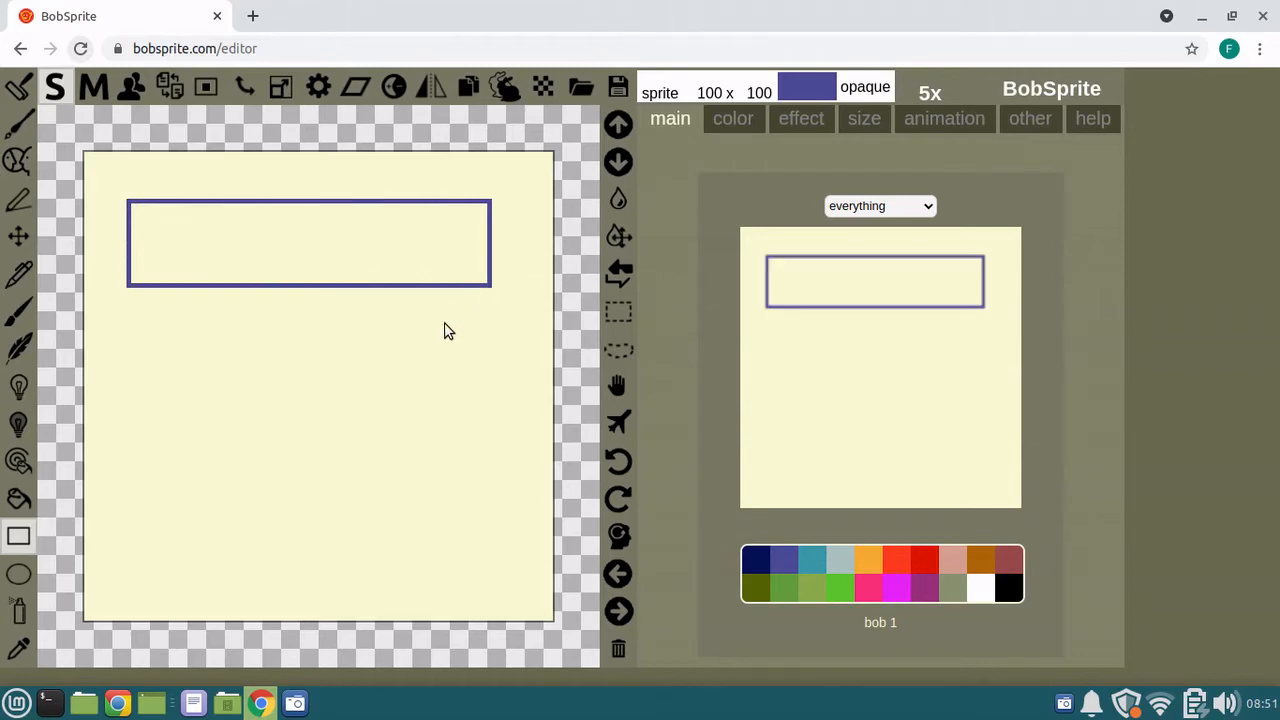
drag(288, 402, 494, 574)
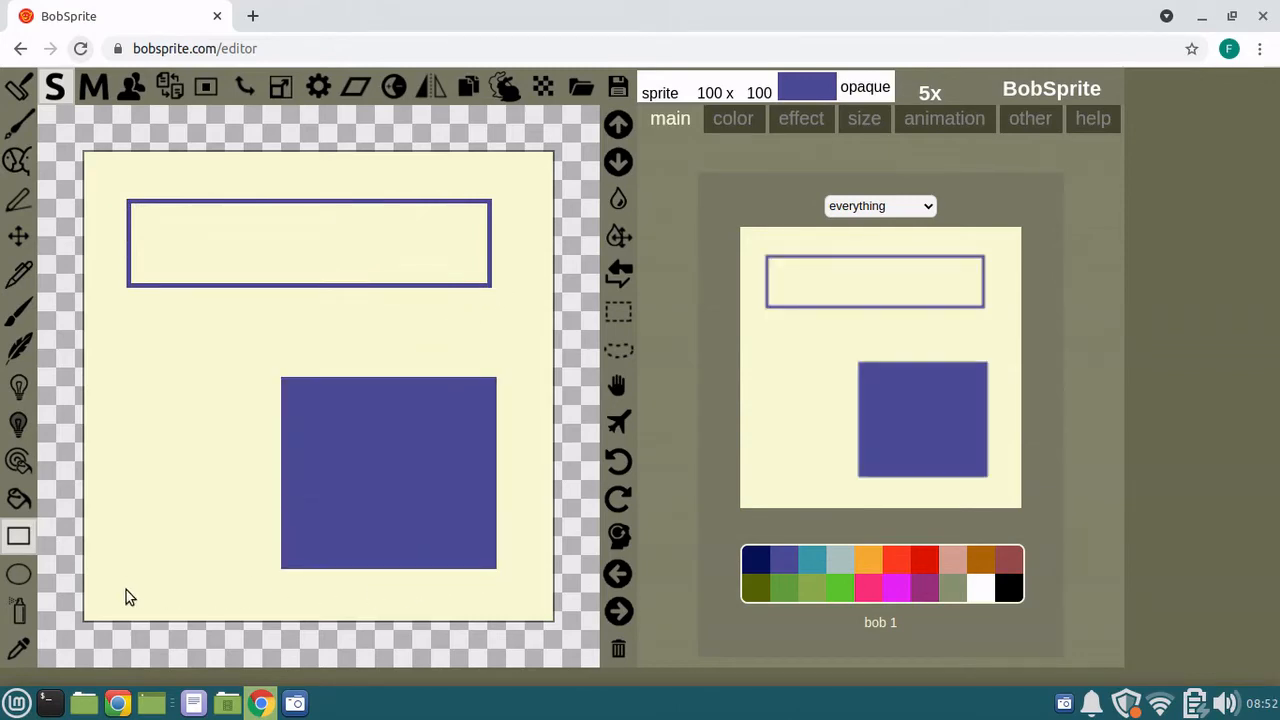
click(17, 576)
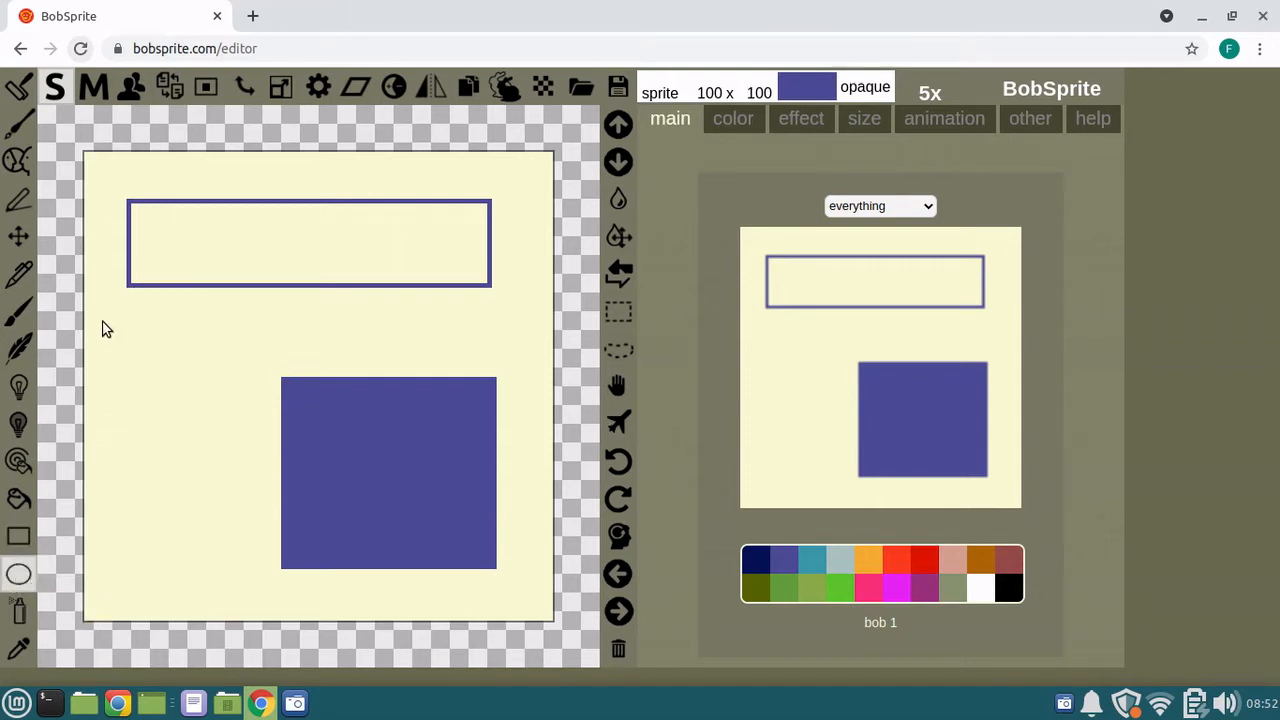
mouse_move(108, 298)
mouse_down()
mouse_move(126, 390)
mouse_move(360, 380)
mouse_move(366, 196)
mouse_move(230, 212)
mouse_move(232, 502)
mouse_move(400, 280)
mouse_move(234, 400)
mouse_move(243, 414)
mouse_move(213, 521)
mouse_move(285, 583)
mouse_move(420, 610)
mouse_move(270, 588)
mouse_move(76, 358)
mouse_move(283, 346)
mouse_move(338, 548)
mouse_move(186, 580)
mouse_move(375, 598)
mouse_up()
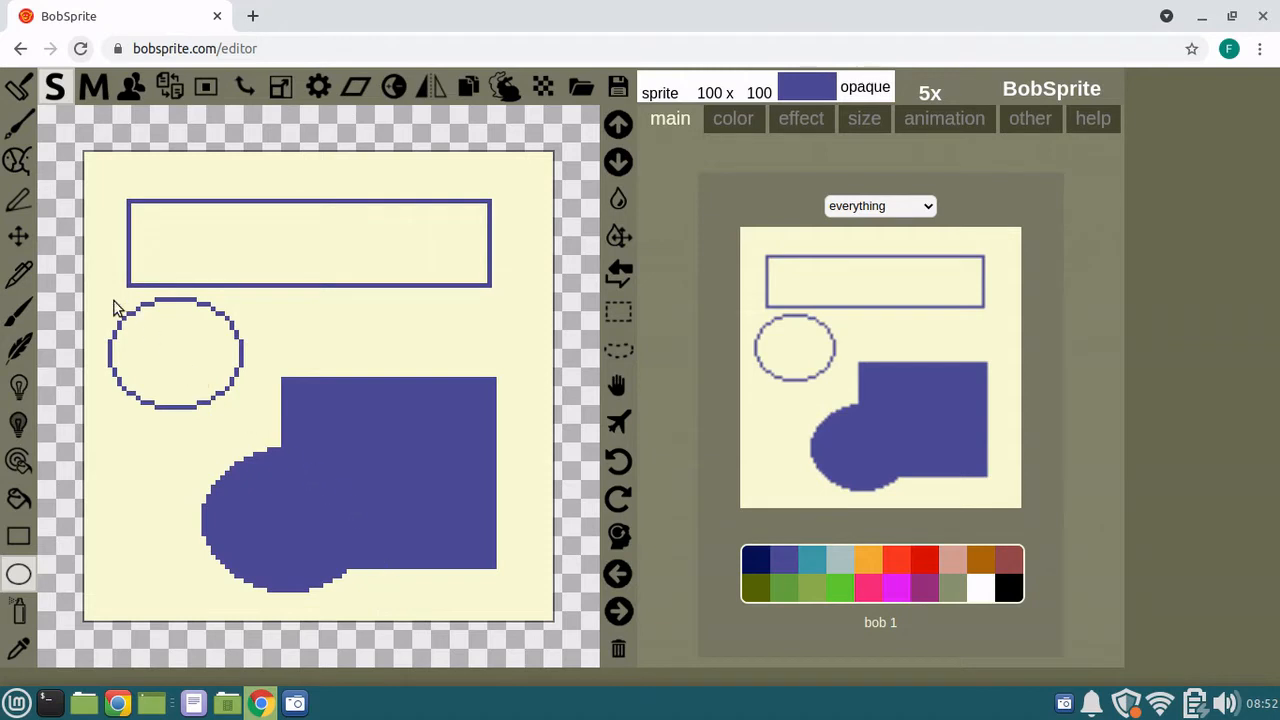
- Thicken the outlines of the rectangle and the ellipse inward by three pixels each
click(20, 237)
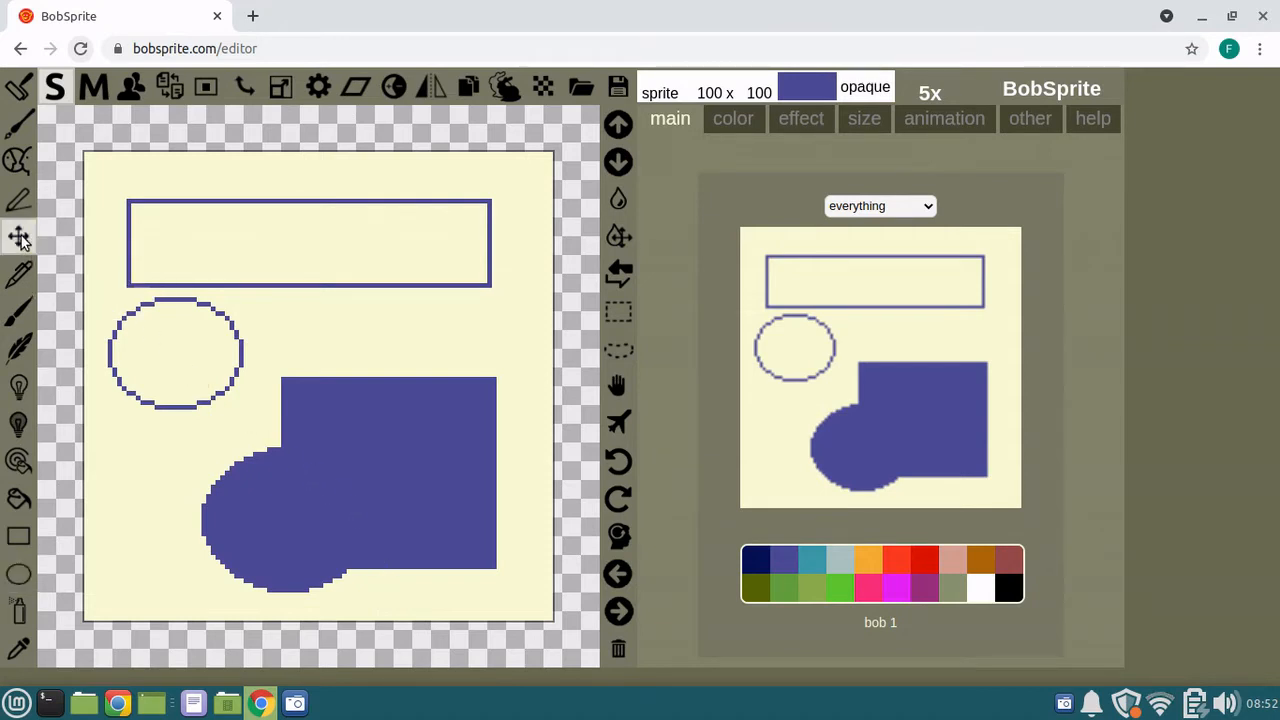
click(150, 241)
click(150, 241)
click(150, 241)
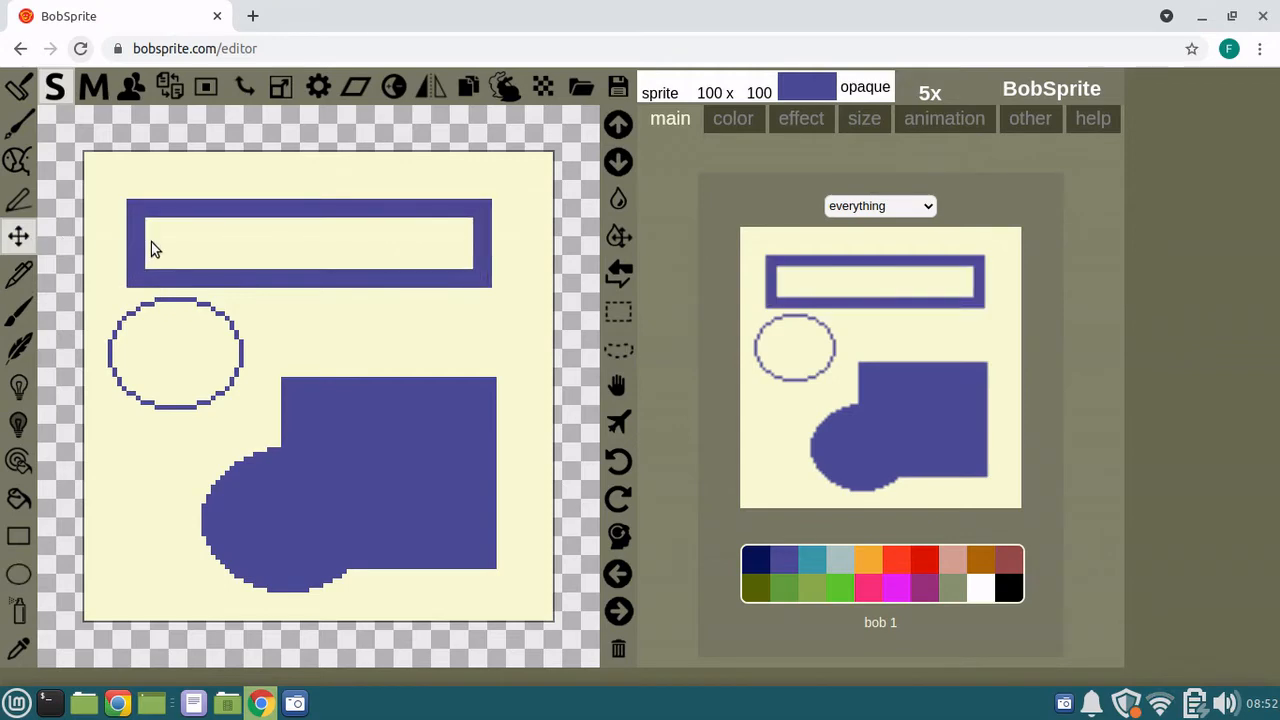
click(161, 335)
click(161, 335)
click(161, 335)
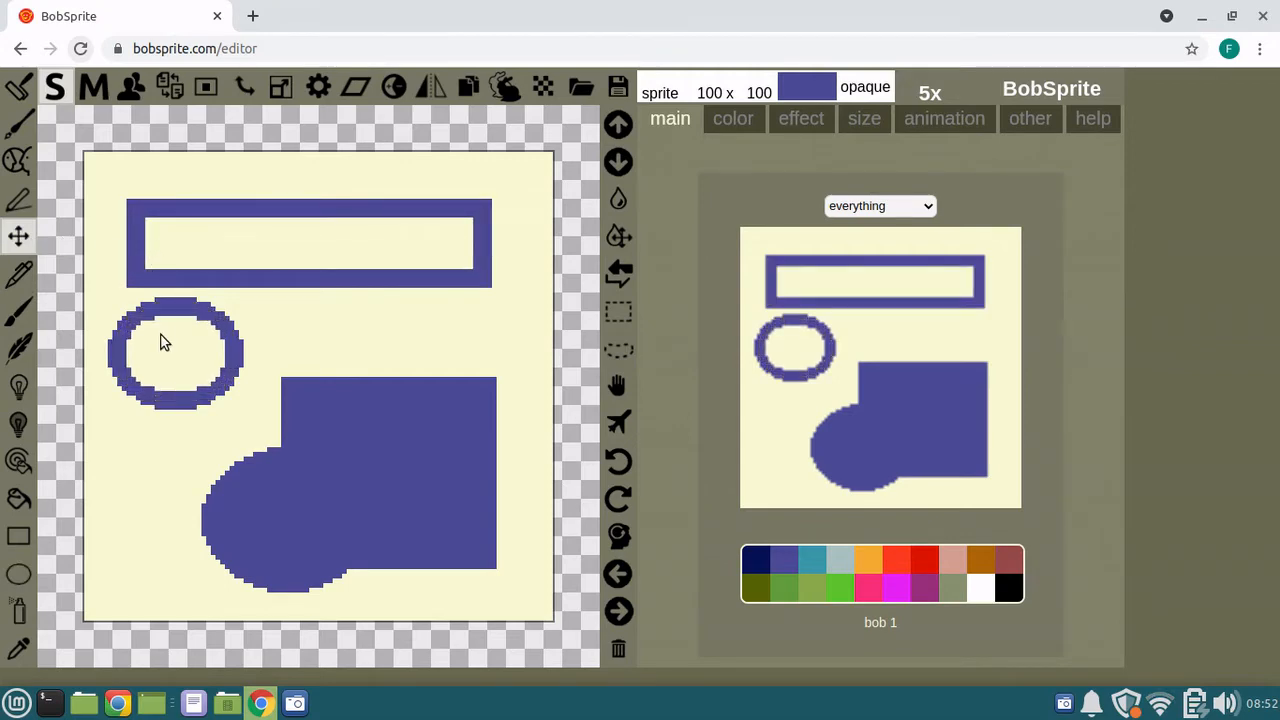
- Add a six-pixel grey-blue border along the inside edge of the filled purple shape
click(841, 566)
click(382, 478)
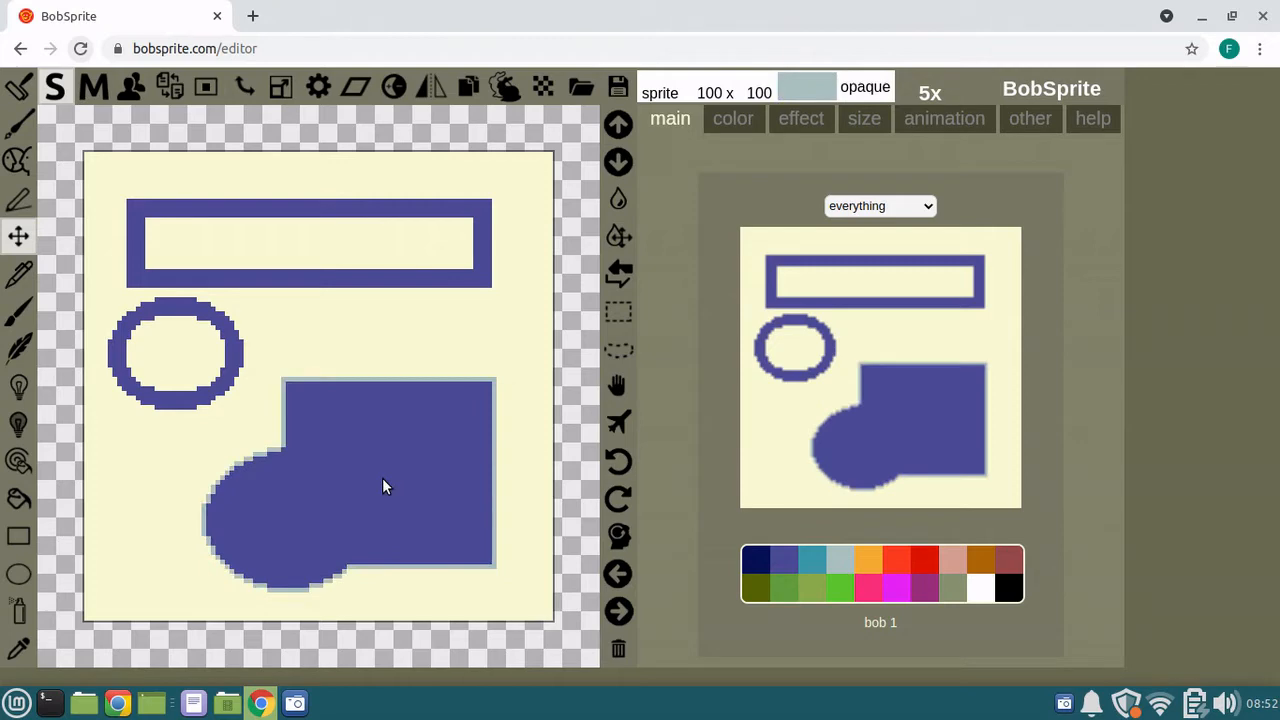
click(382, 478)
click(382, 478)
click(382, 478)
click(382, 478)
click(382, 478)
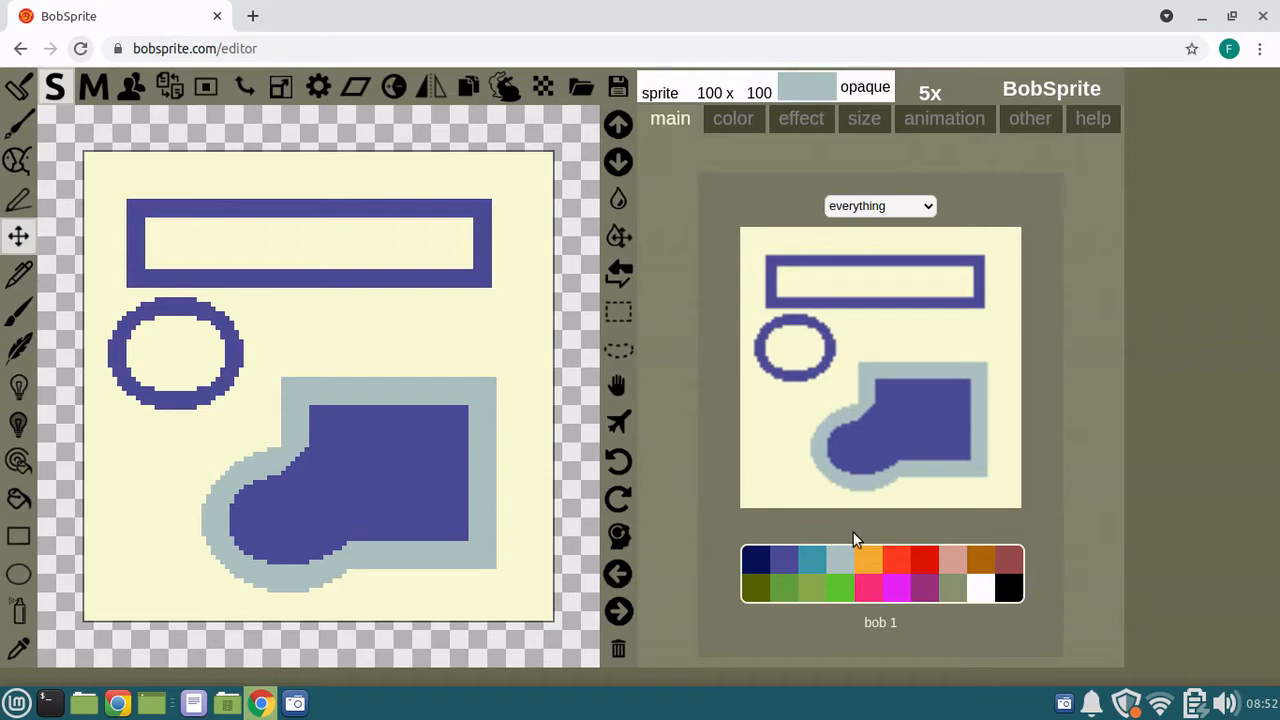
- Add a four-pixel red border inside the grey-blue border of the filled shape
click(914, 562)
click(397, 477)
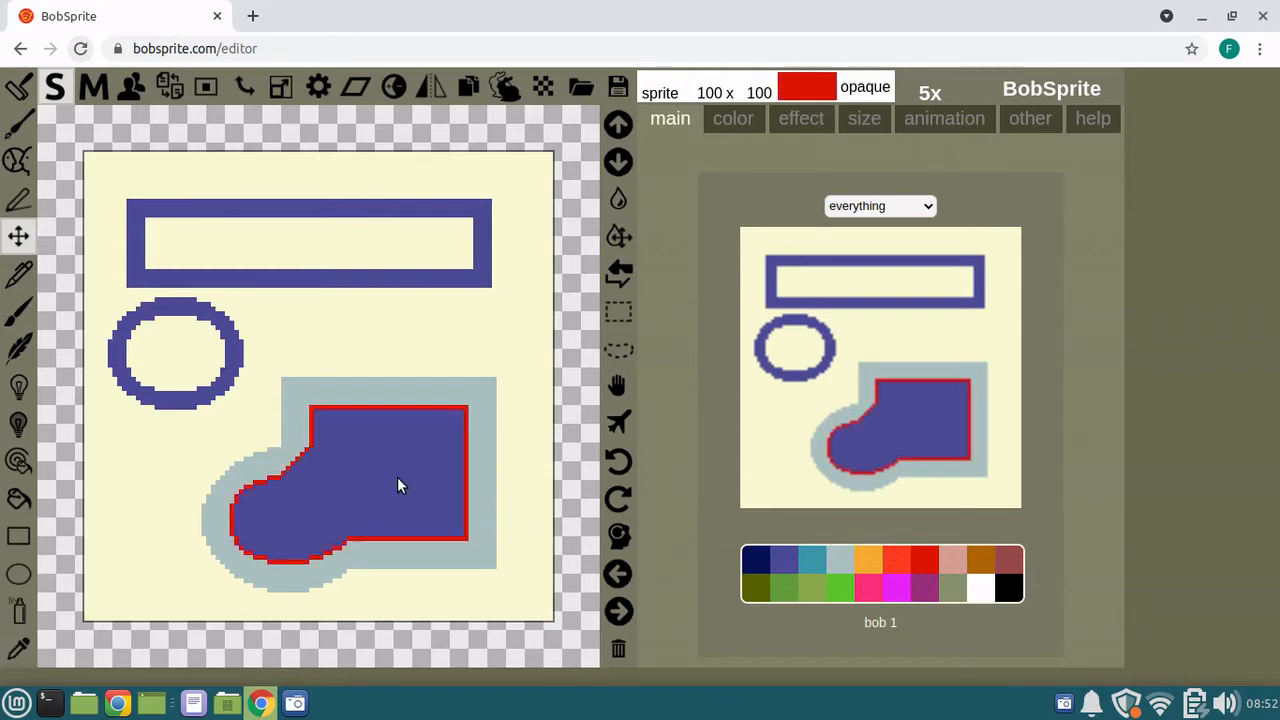
click(397, 477)
click(397, 477)
click(397, 477)
- Eat away the remaining purple area inside the red border with eight one-pixel pale background borders
click(397, 477)
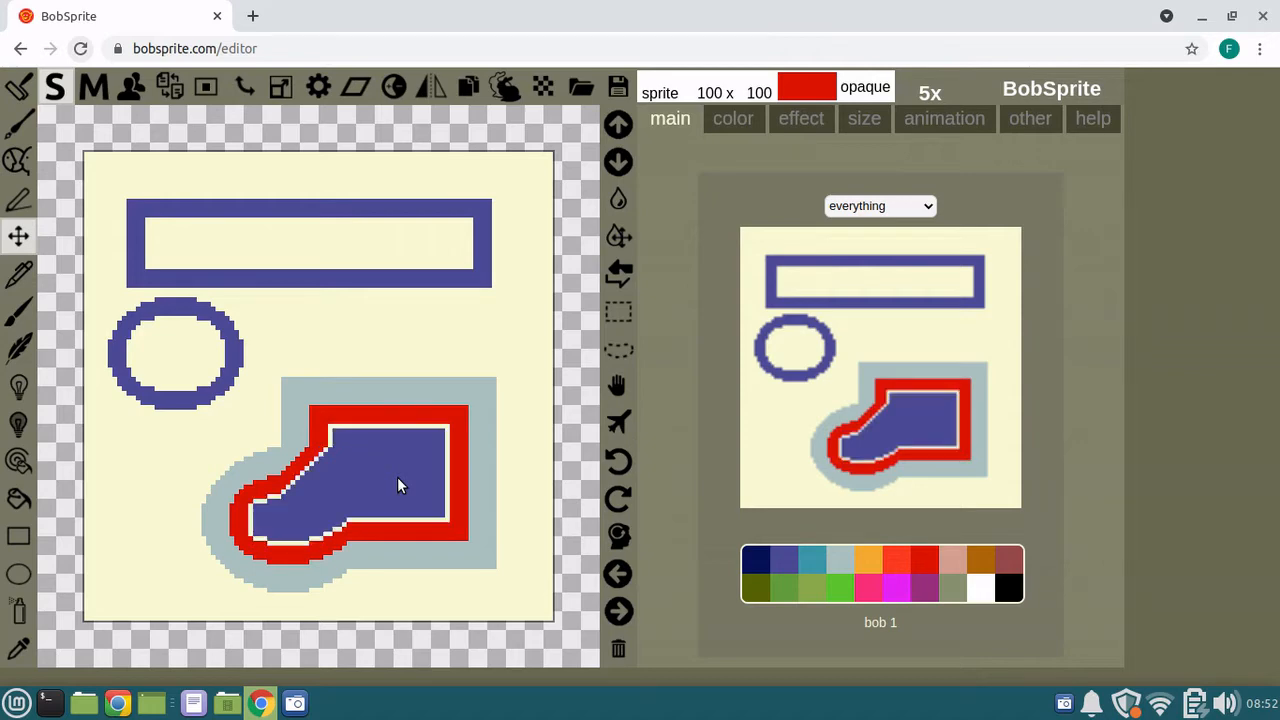
click(397, 477)
click(397, 477)
click(397, 477)
click(397, 477)
click(397, 477)
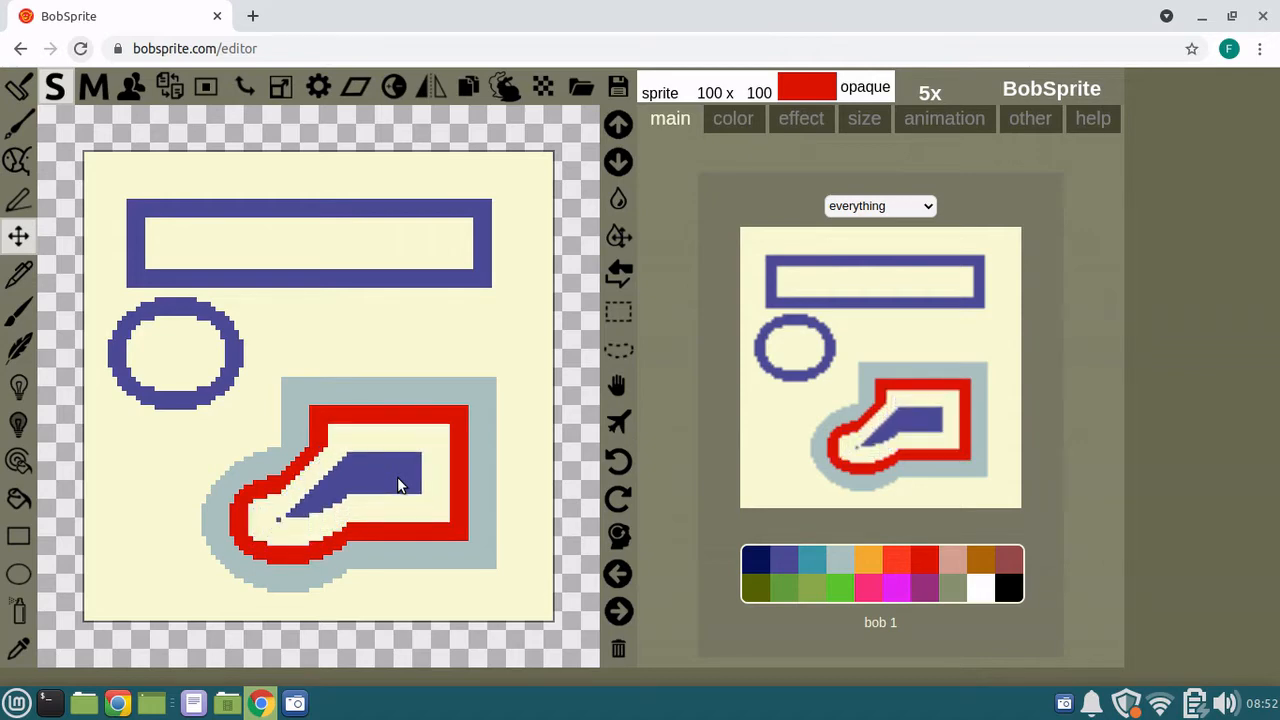
click(397, 477)
click(397, 477)
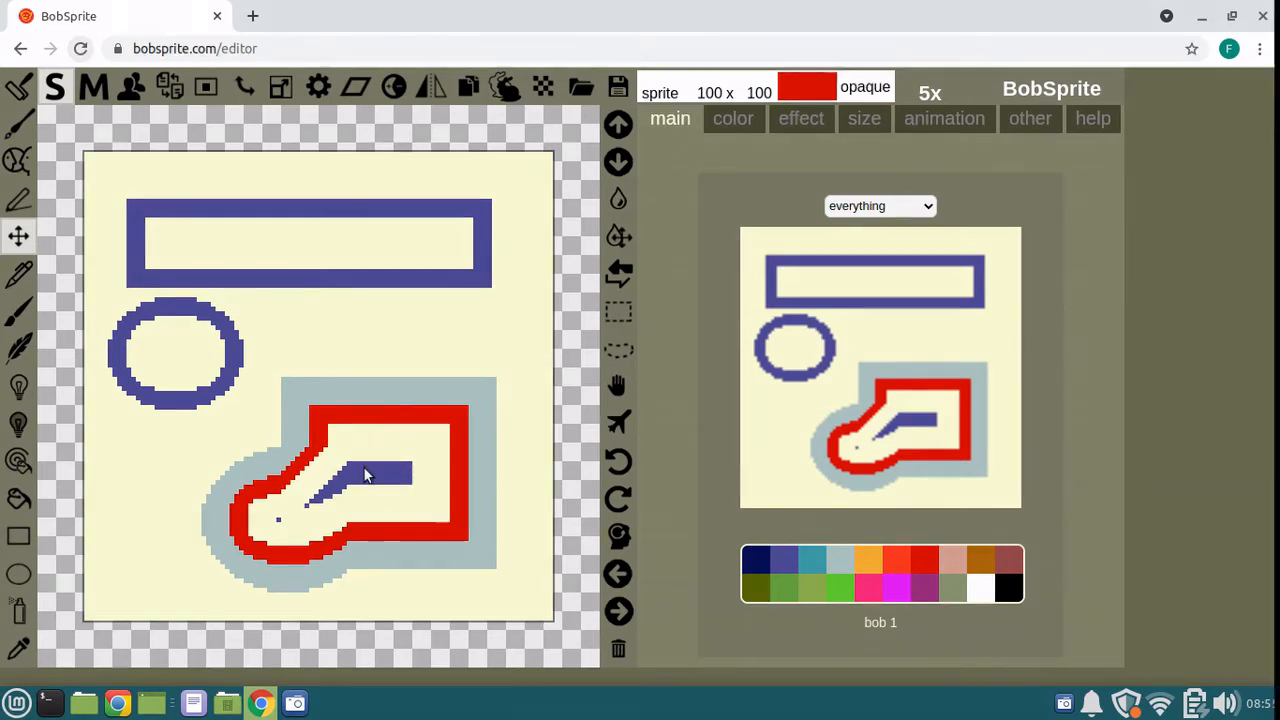
- Fill the whole sprite with red and shift the painted layer down and to the right with the hand tool
click(20, 89)
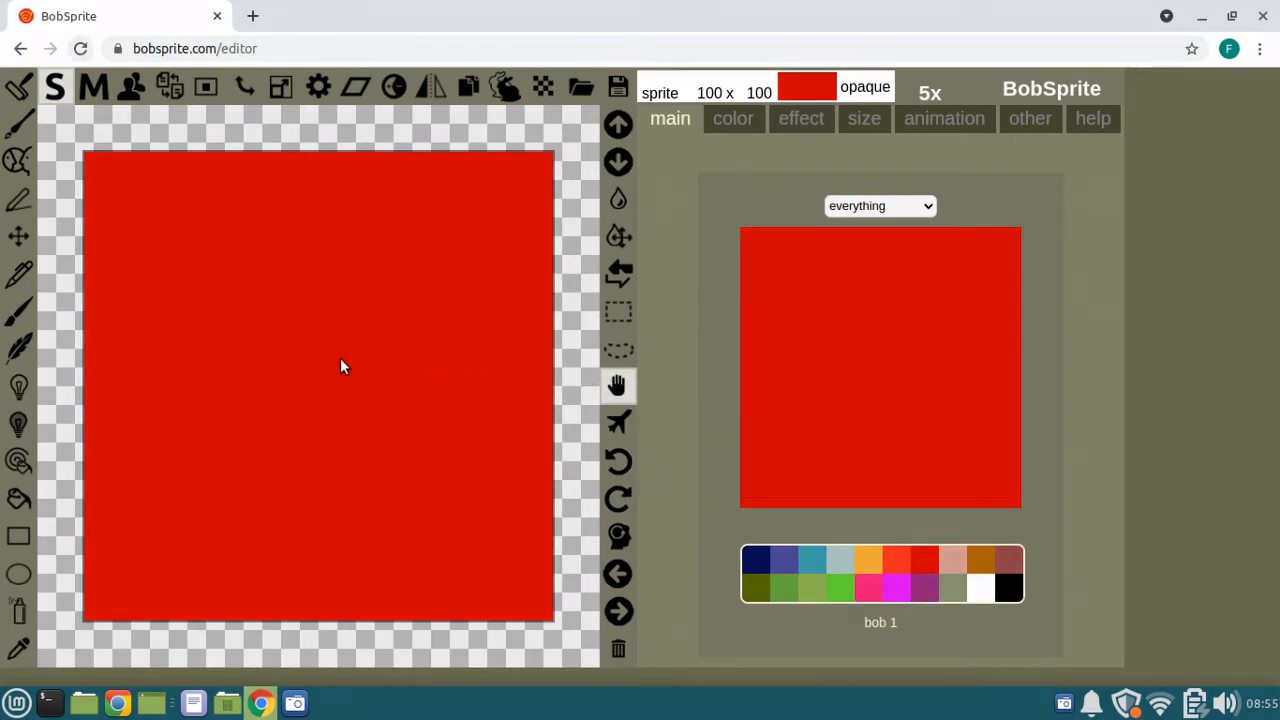
drag(340, 366, 500, 615)
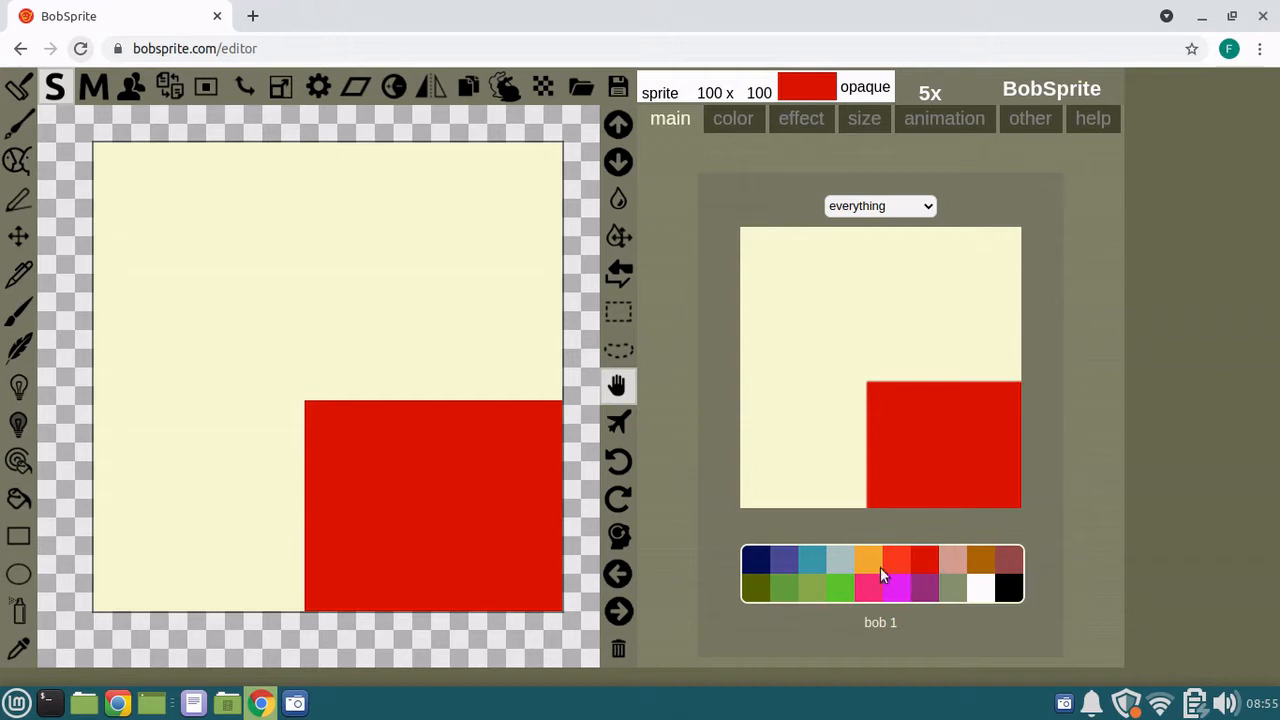
- Spray slate blue diagonally across the sprite and over the red rectangle, using the spray tool at size 21
click(793, 555)
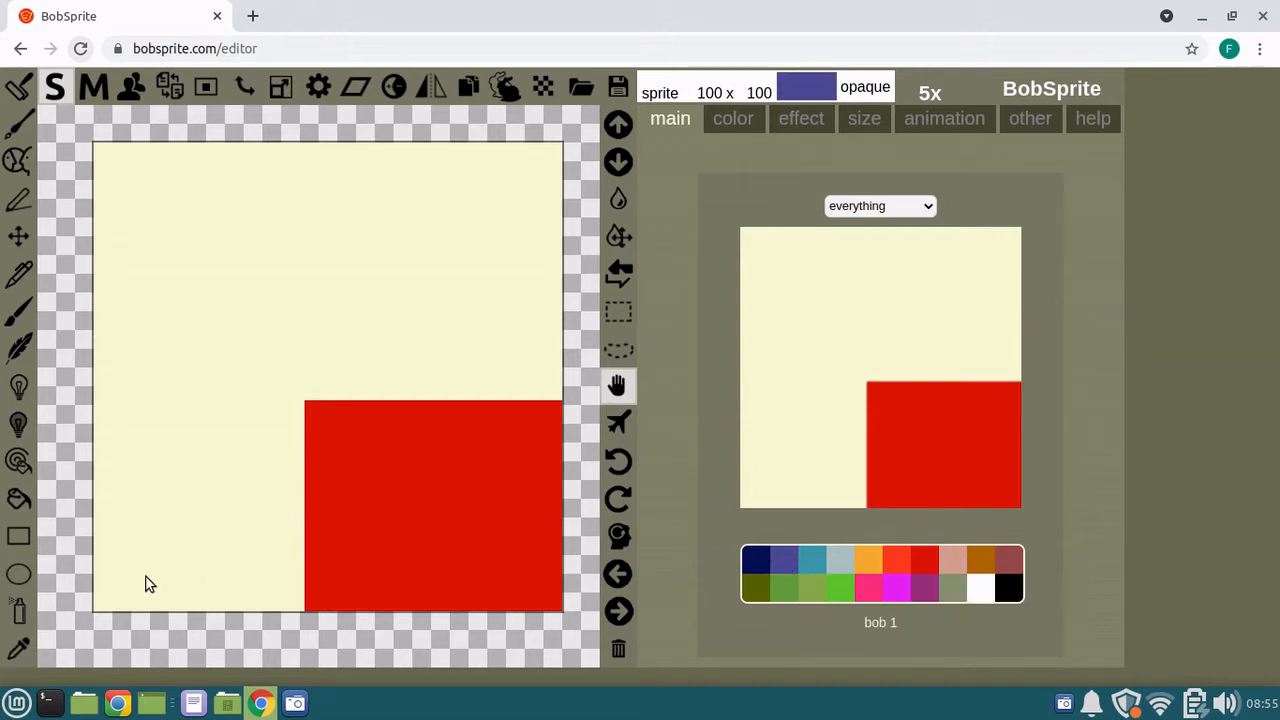
click(22, 610)
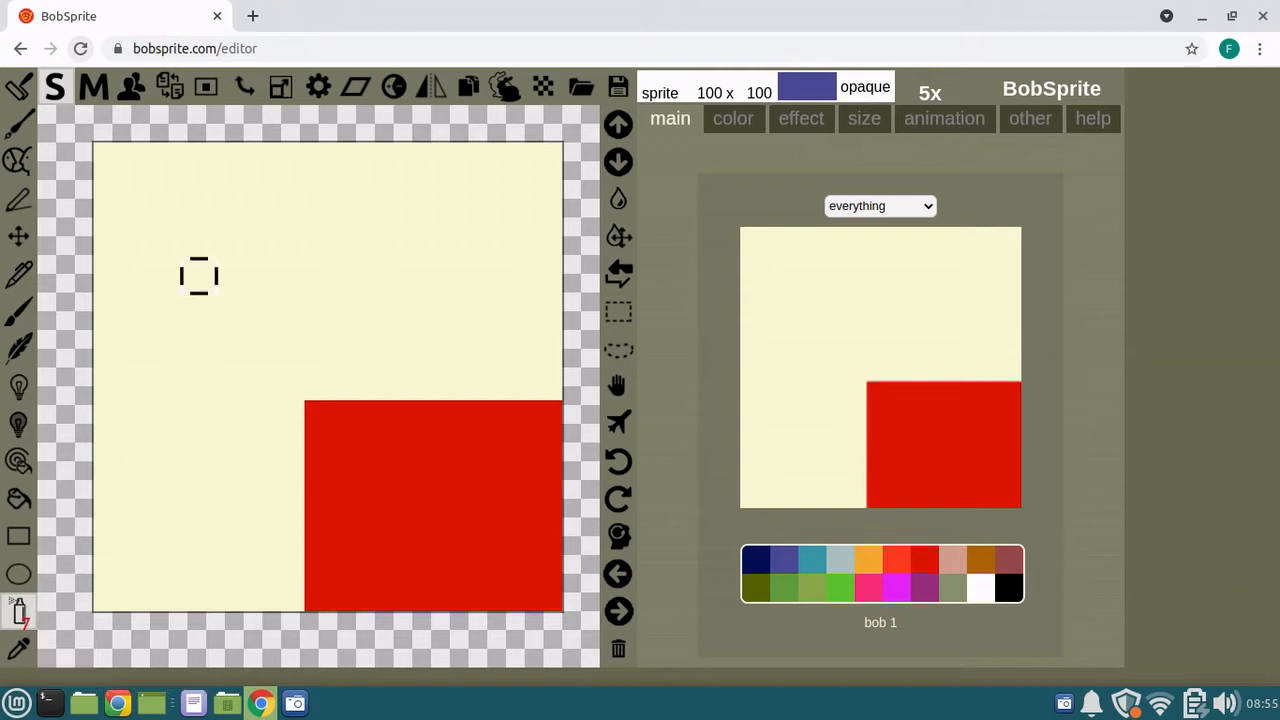
scroll(151, 203, up, 3)
scroll(152, 224, down, 3)
scroll(152, 224, up, 5)
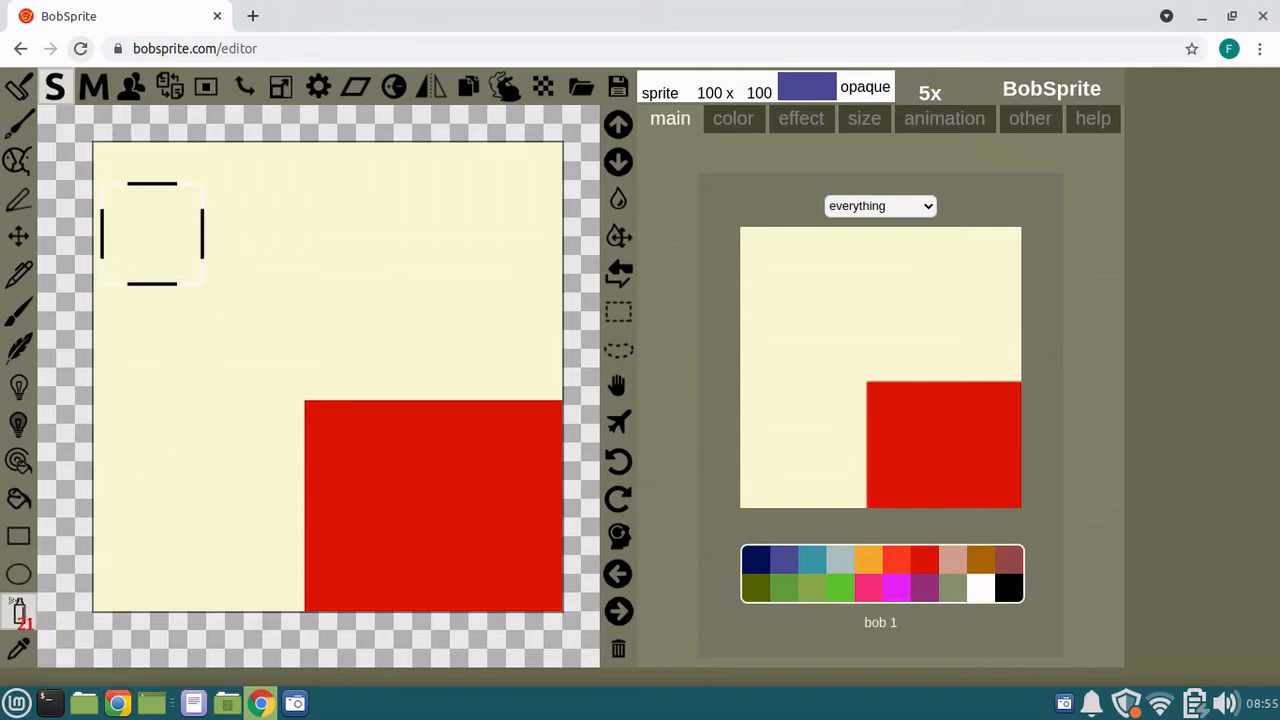
mouse_move(206, 343)
mouse_down()
mouse_move(316, 379)
mouse_move(377, 501)
mouse_move(504, 575)
mouse_up()
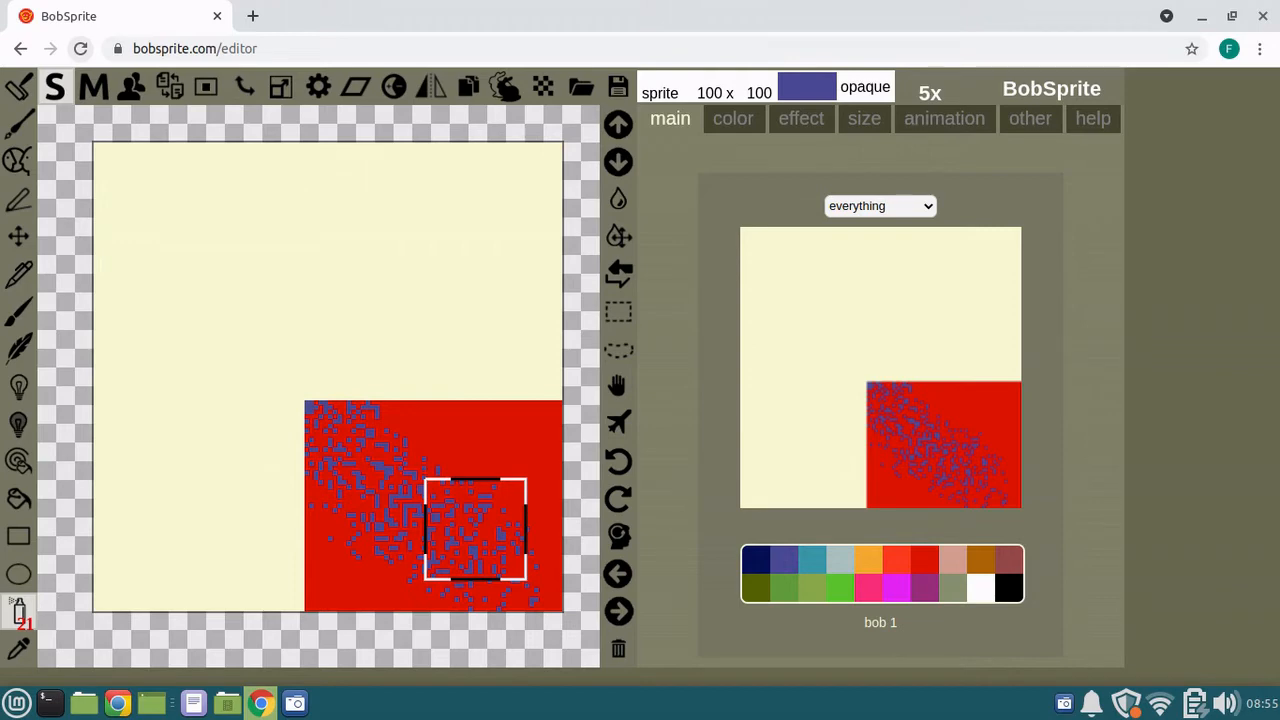
- Fill the whole layer with slate blue and spray a curved grey-blue trail diagonally down across it
click(16, 88)
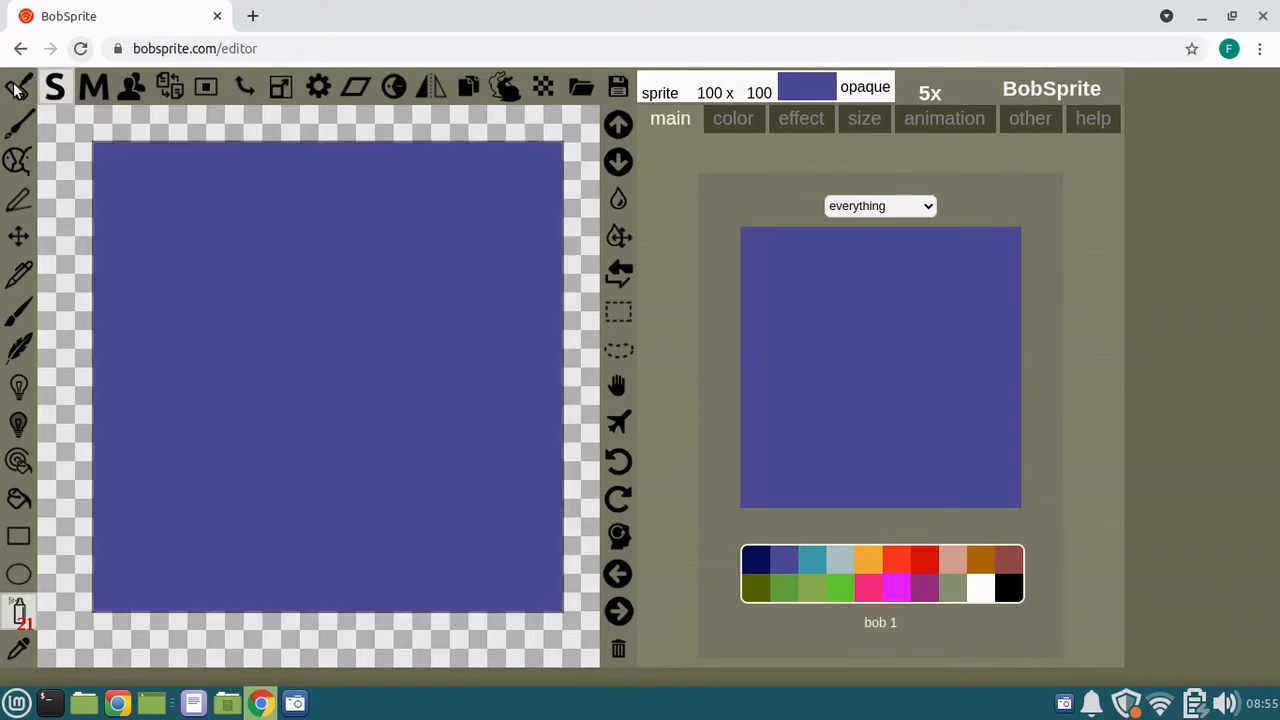
click(837, 561)
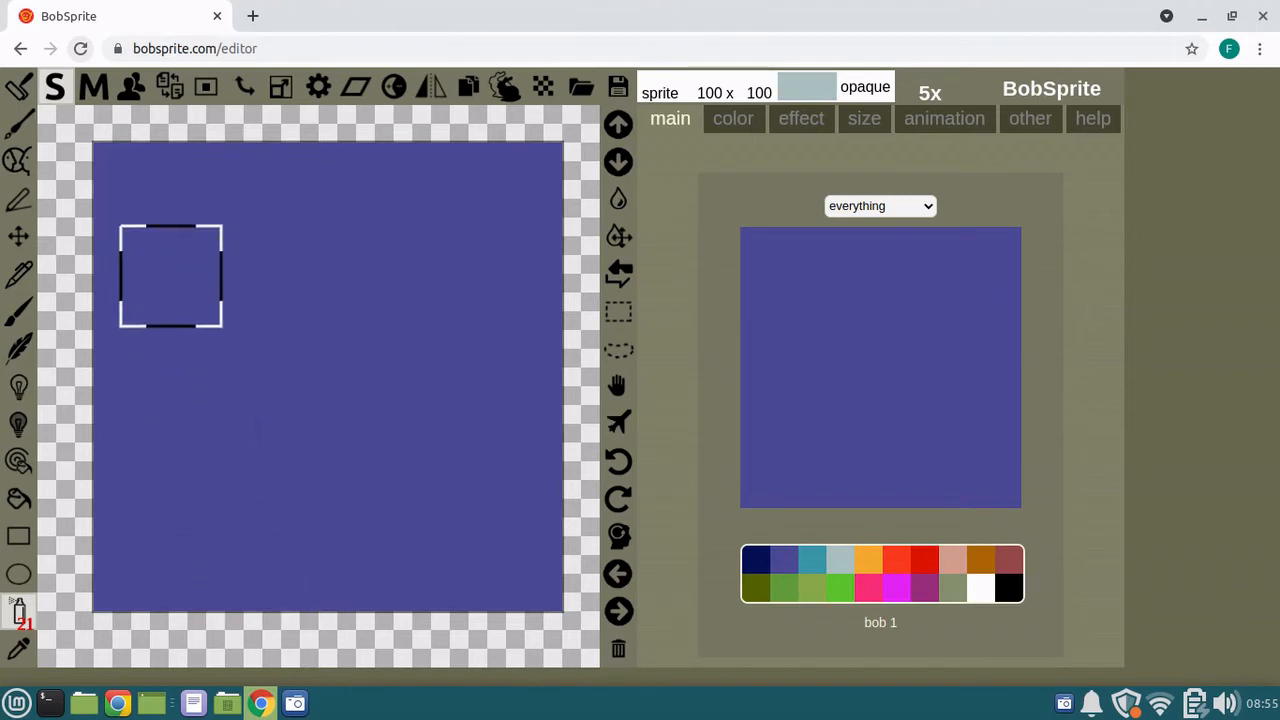
mouse_move(171, 276)
mouse_down()
mouse_move(325, 262)
mouse_move(288, 327)
mouse_move(241, 370)
mouse_move(405, 477)
mouse_move(433, 477)
mouse_move(283, 491)
mouse_move(330, 463)
mouse_move(396, 383)
mouse_move(217, 252)
mouse_move(367, 370)
mouse_move(339, 449)
mouse_move(424, 510)
mouse_up()
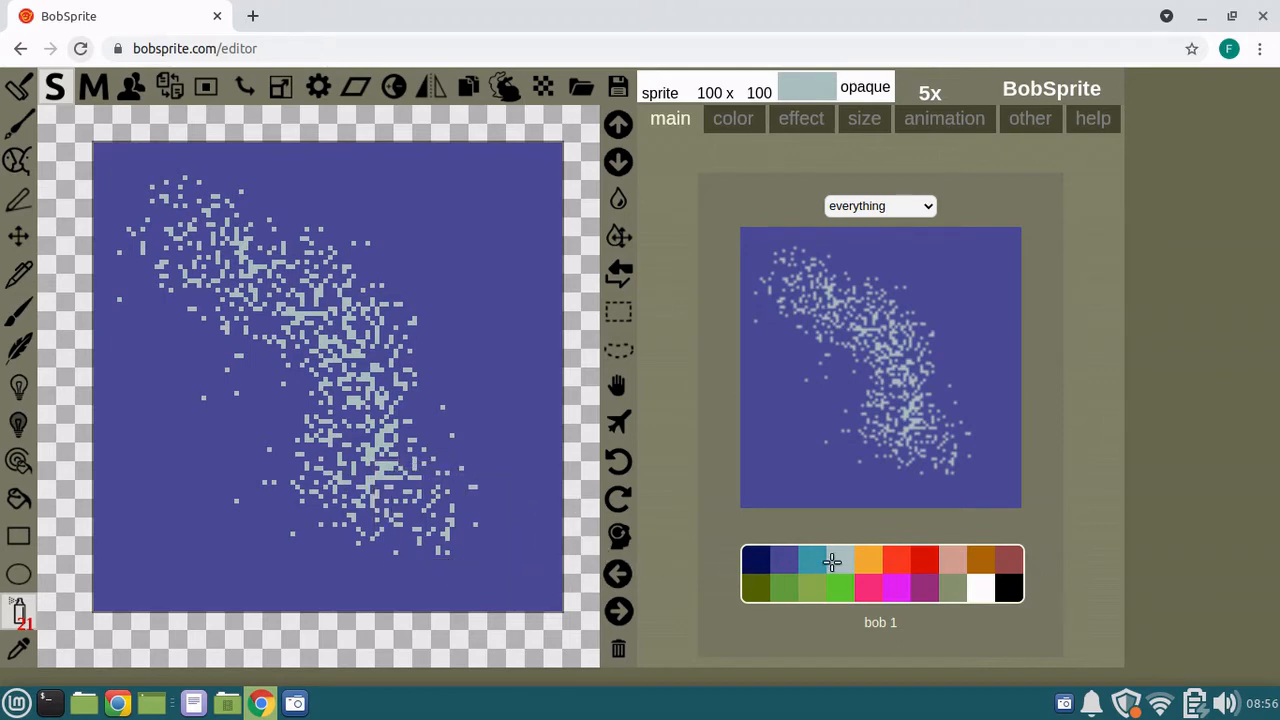
- Fill the whole layer with navy and spray away a diagonal trail of pixels to the pale background
click(753, 558)
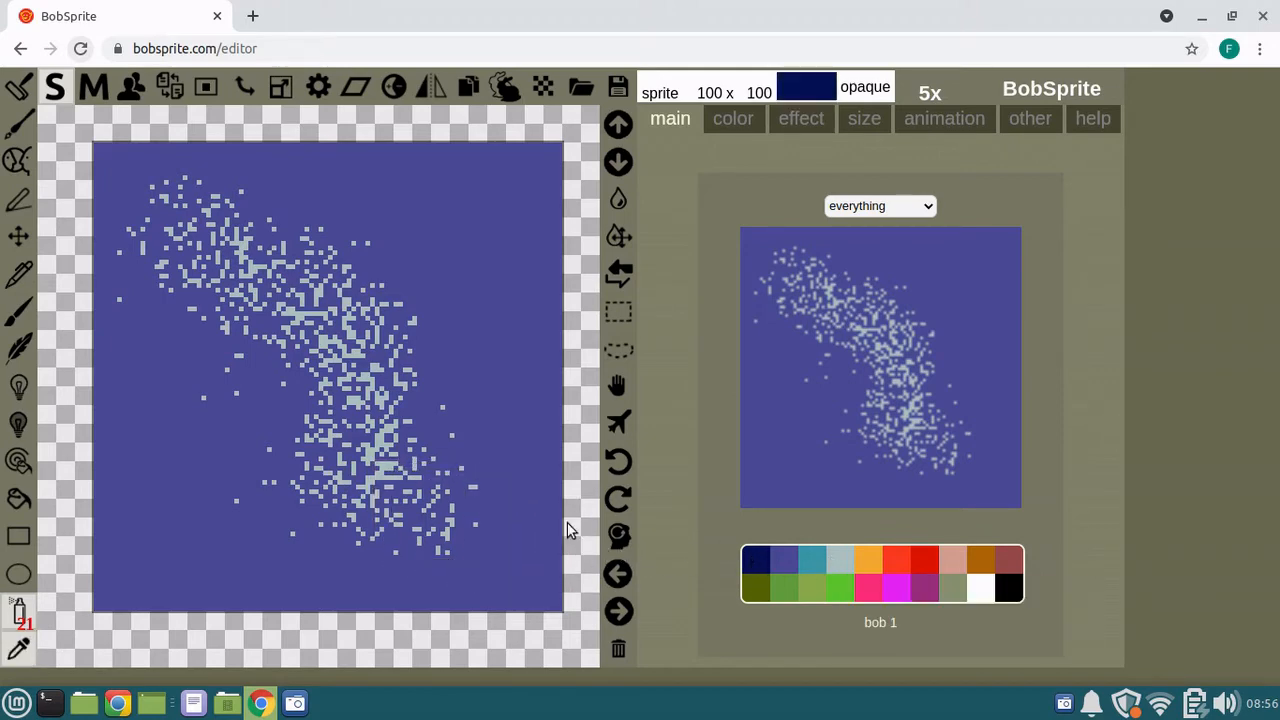
click(18, 86)
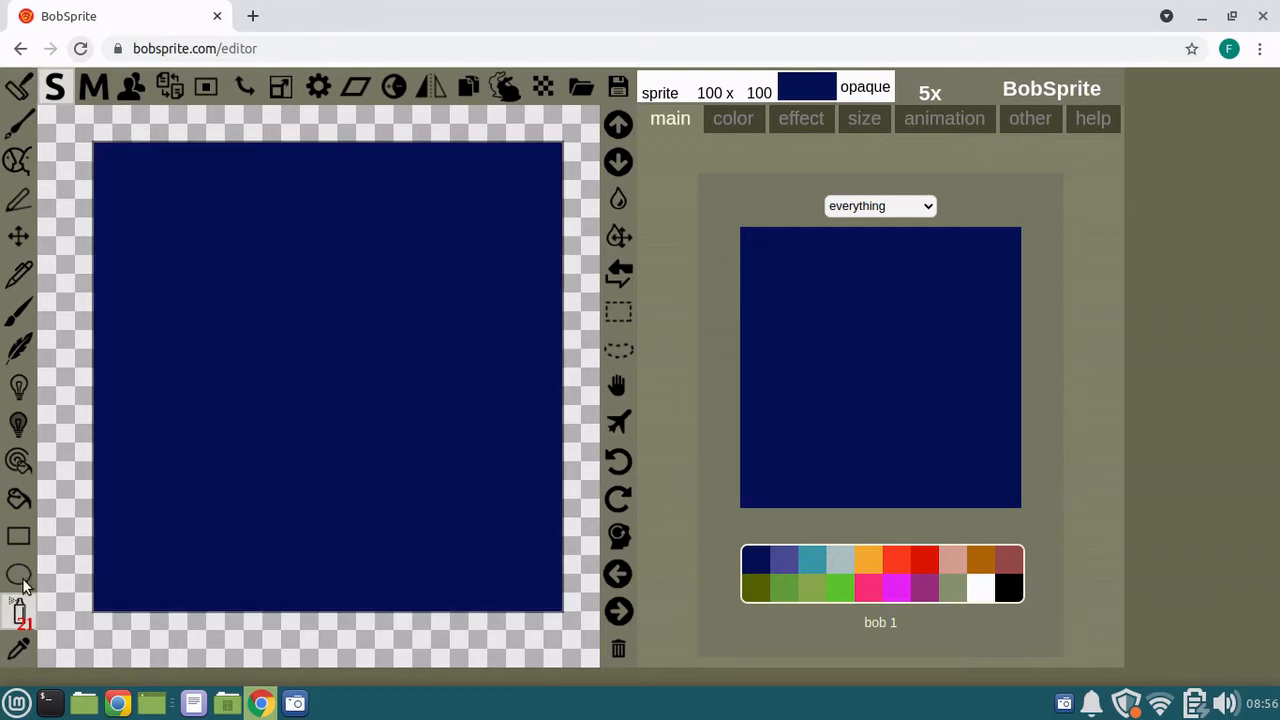
mouse_move(199, 256)
mouse_down()
mouse_move(311, 281)
mouse_move(325, 328)
mouse_move(274, 385)
mouse_move(311, 431)
mouse_move(475, 525)
mouse_up()
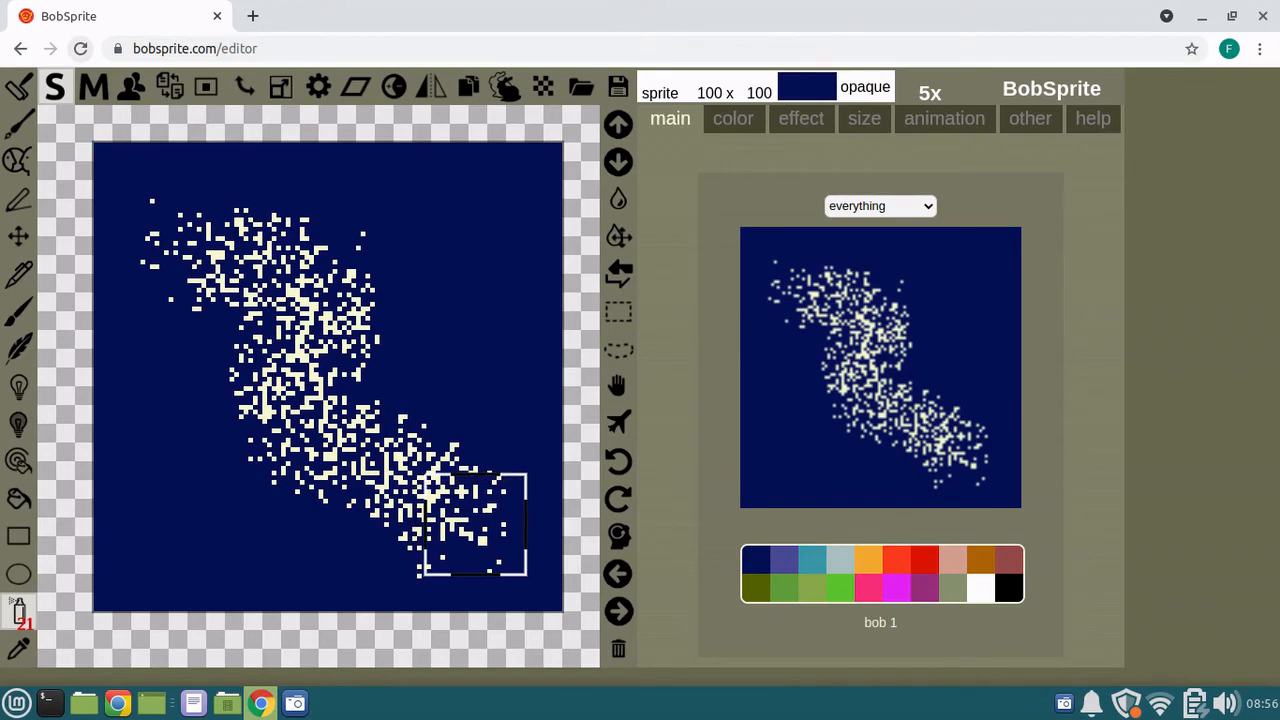
- Refill the layer with navy and spray small clusters of grey-blue specks at seven spots across the sprite
click(20, 88)
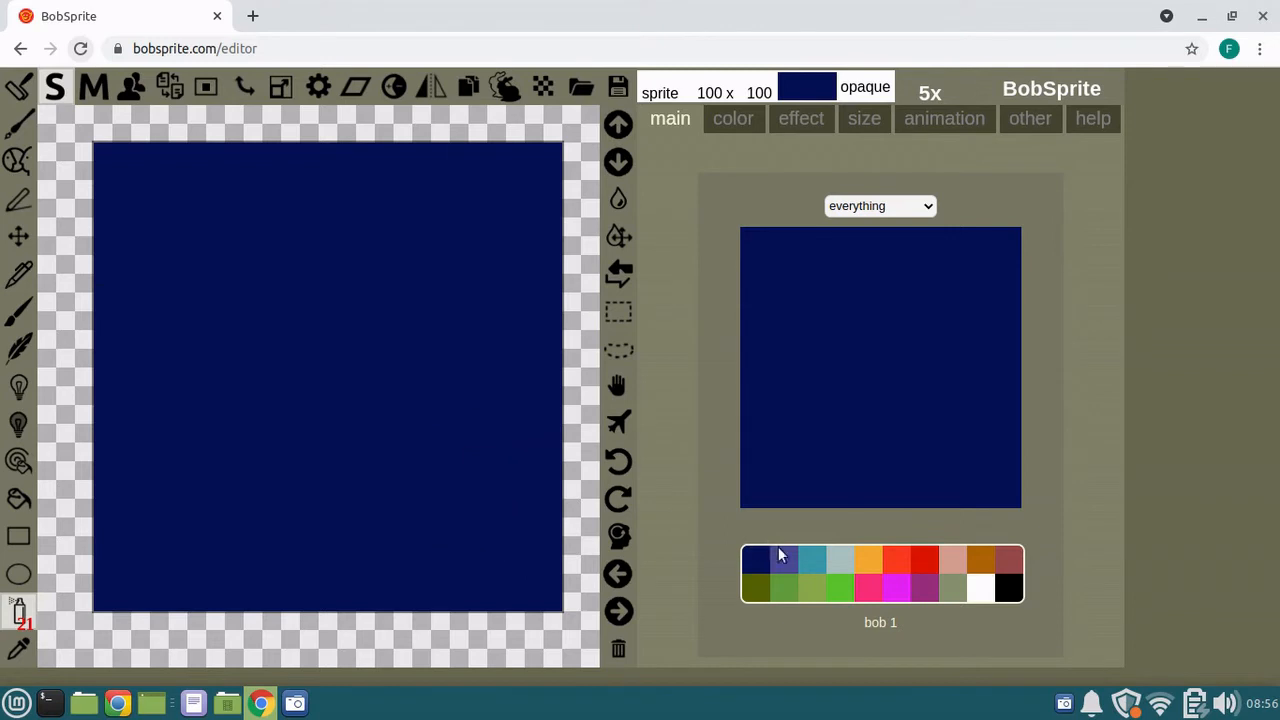
click(838, 560)
click(200, 271)
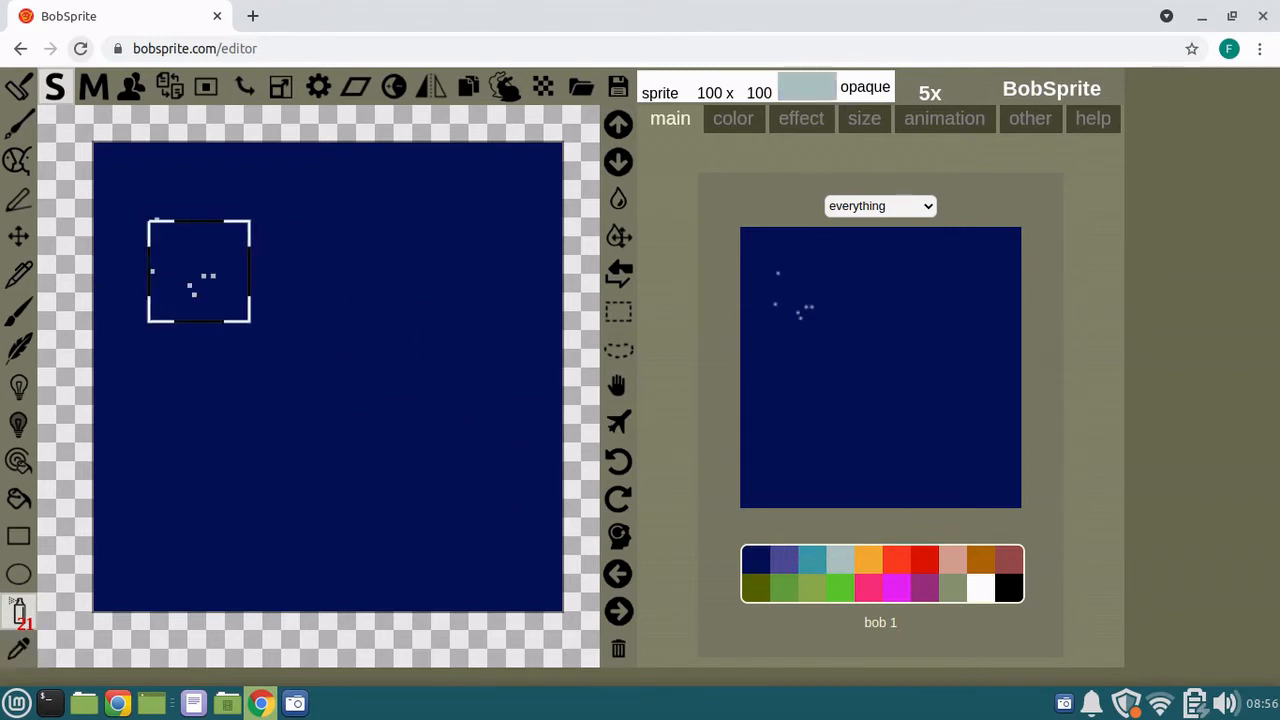
click(321, 412)
click(431, 246)
click(297, 268)
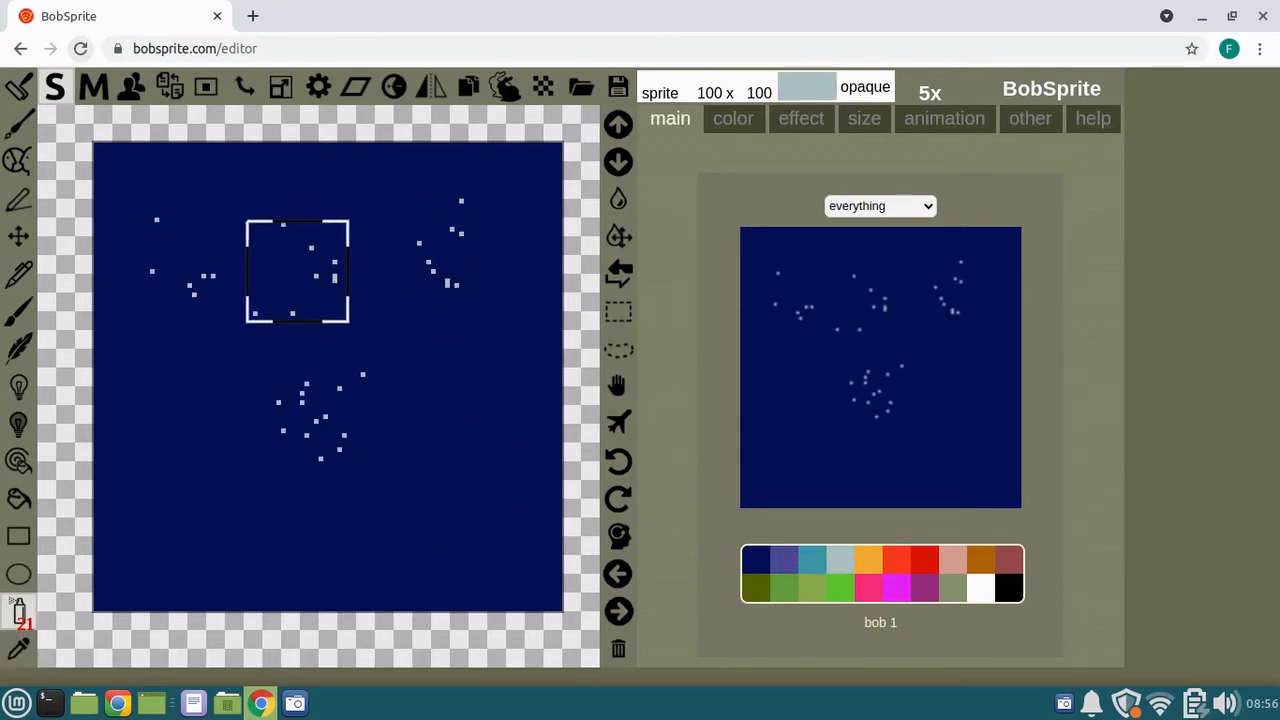
click(217, 470)
click(384, 505)
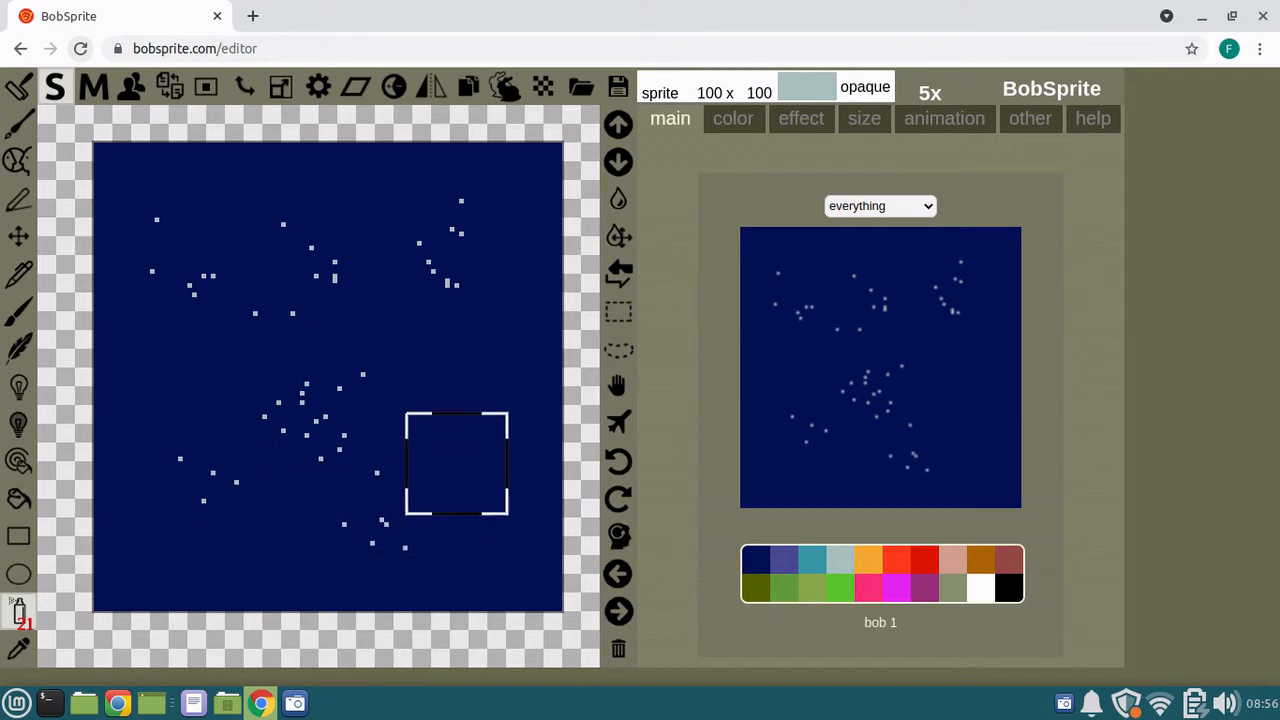
click(475, 440)
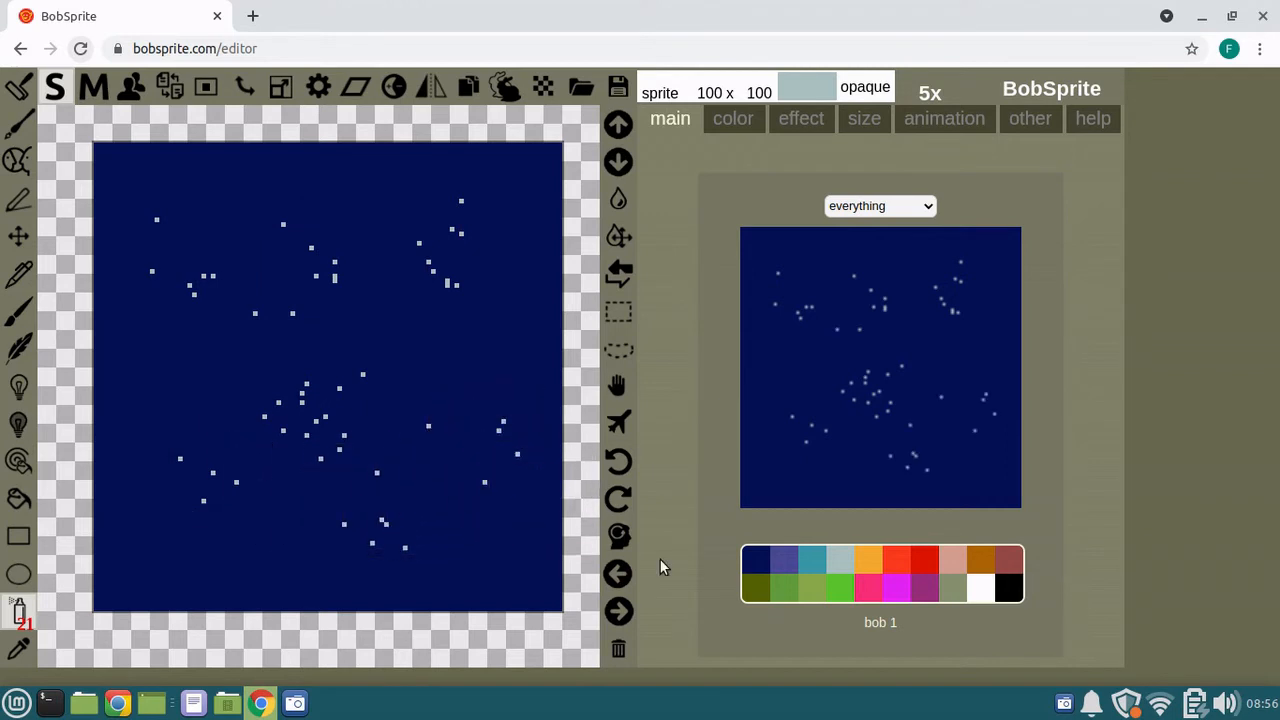
- Add a one-pixel bright green border inside the navy area, around every speck and along the sprite's edges
click(851, 590)
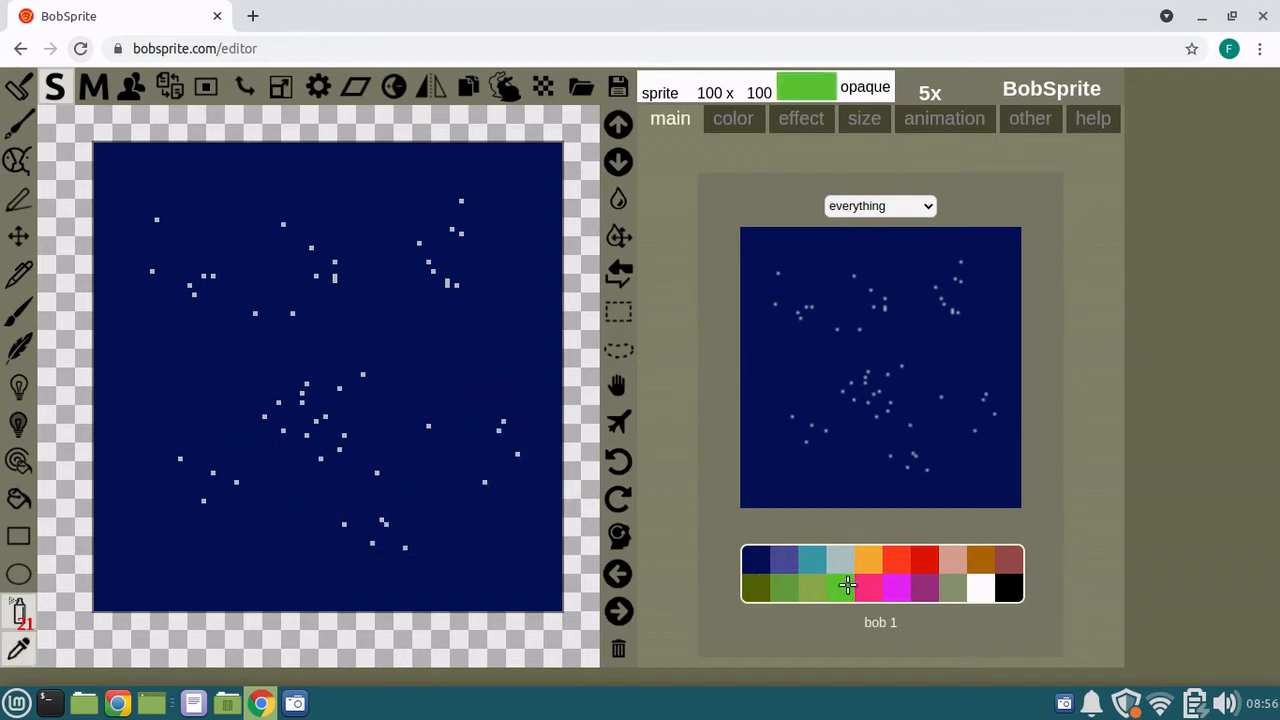
click(17, 237)
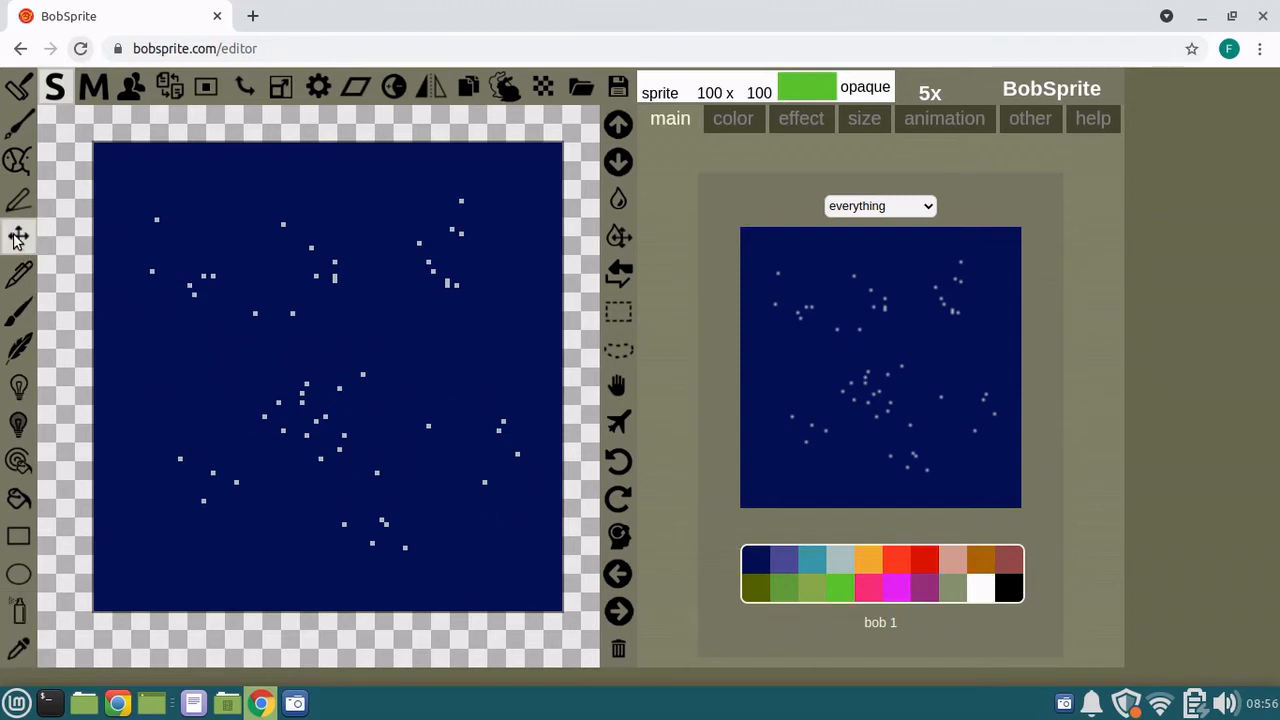
click(226, 349)
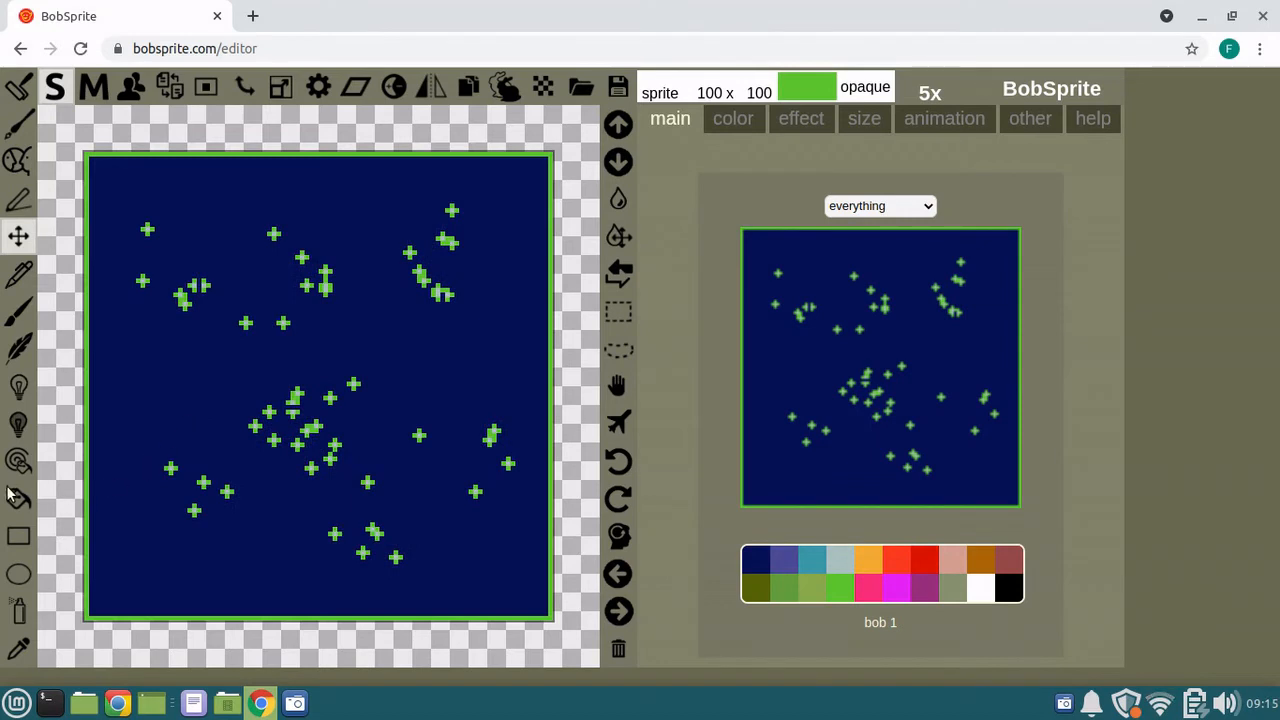
- Bucket-fill one arm of a green cross, the navy background and the green outer frame with orange-red
click(14, 495)
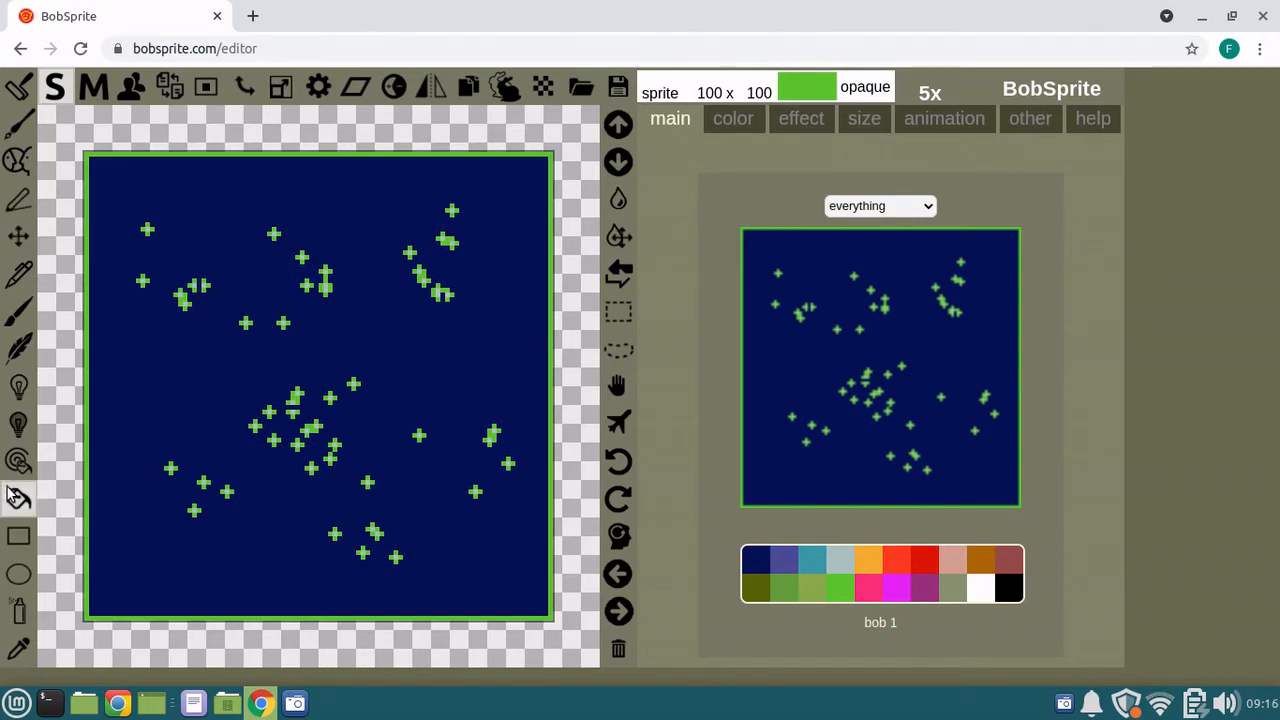
click(893, 561)
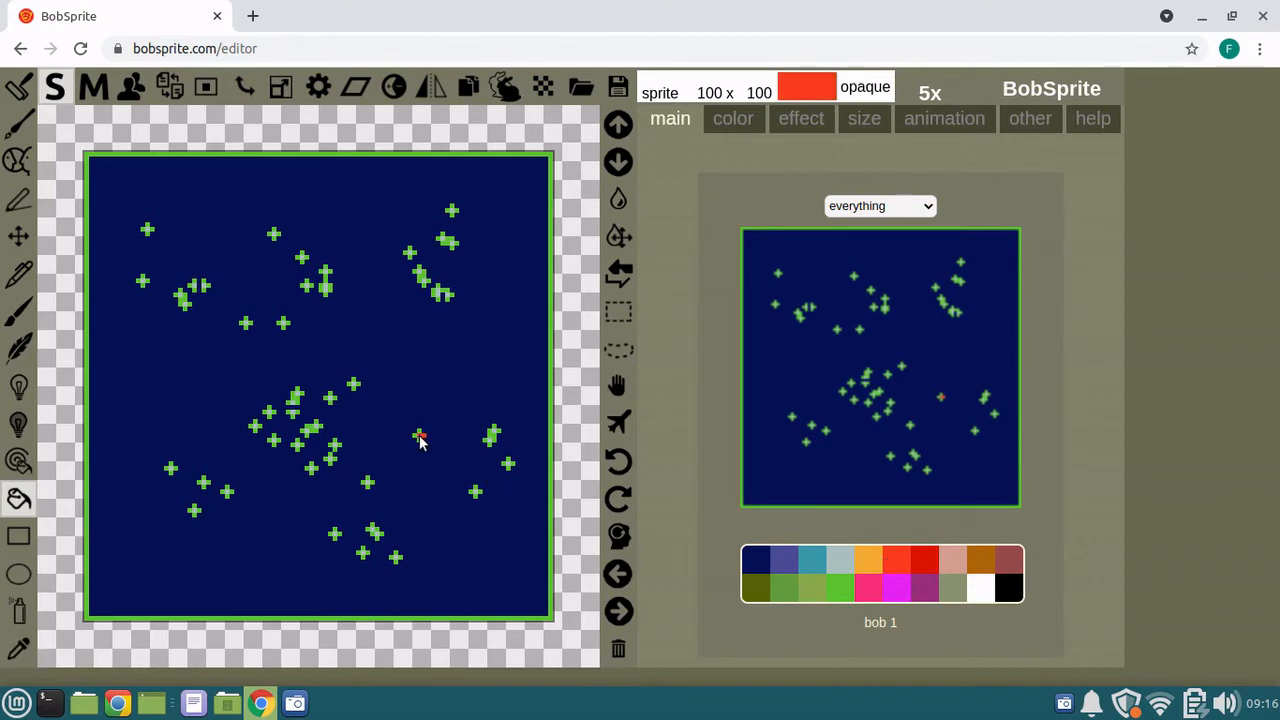
click(403, 362)
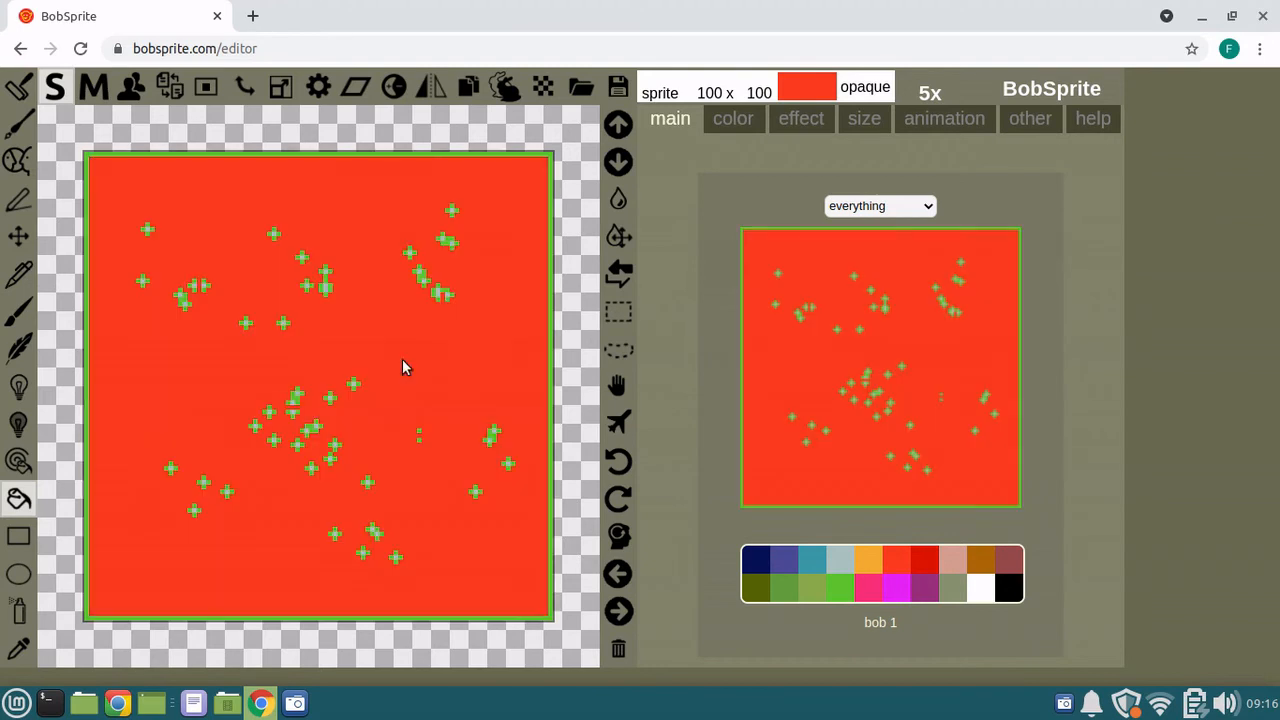
click(550, 347)
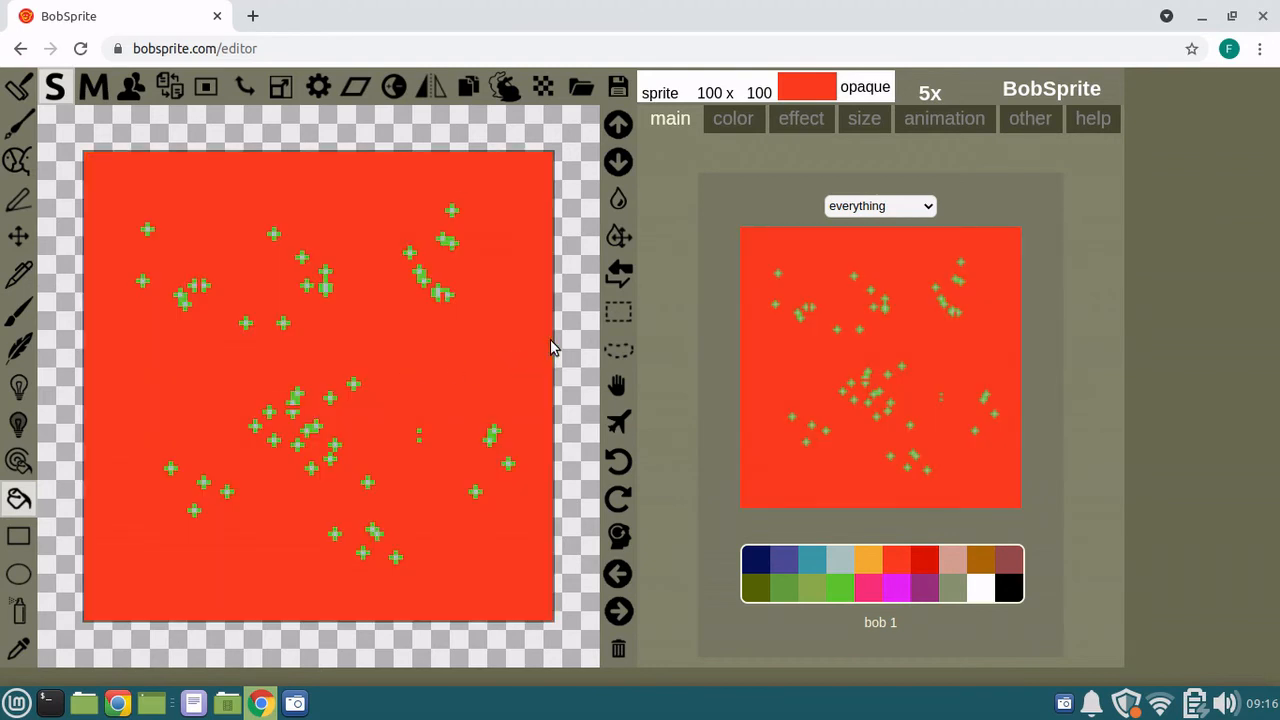
- Undo the orange-red bucket fills on the outer frame, the background and the cross arm
click(617, 461)
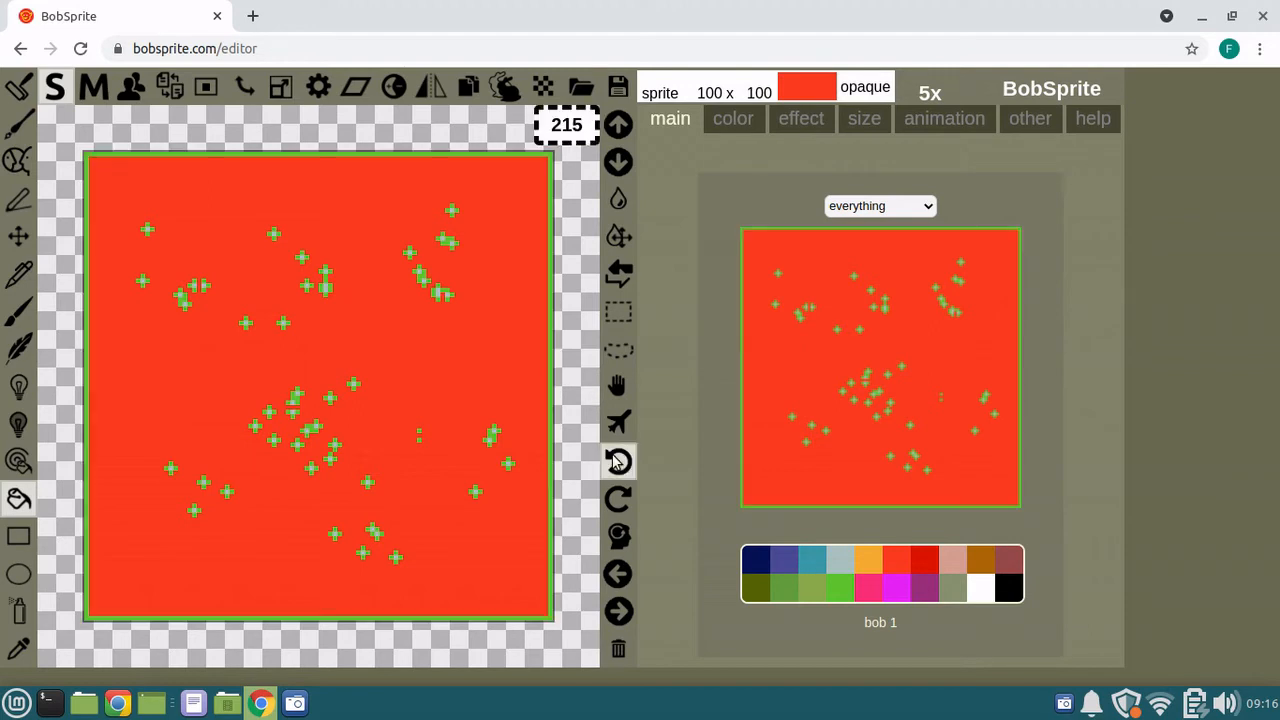
click(617, 461)
click(617, 461)
click(617, 461)
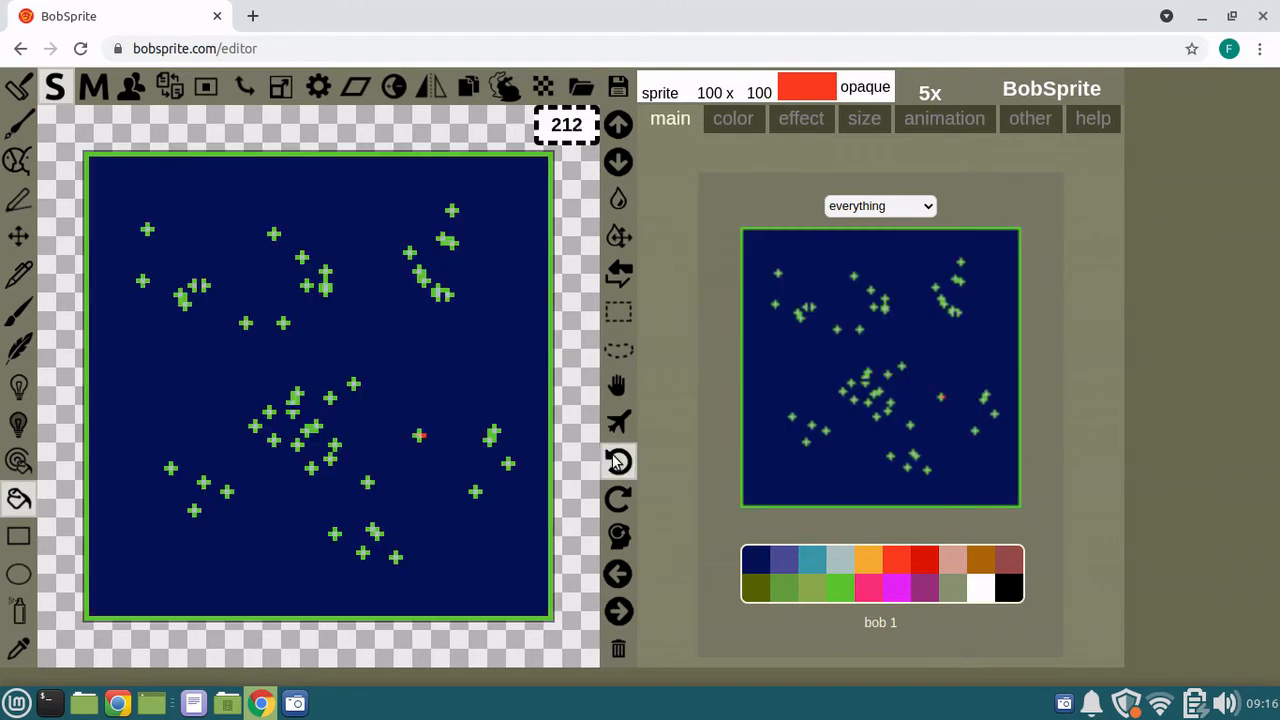
click(617, 461)
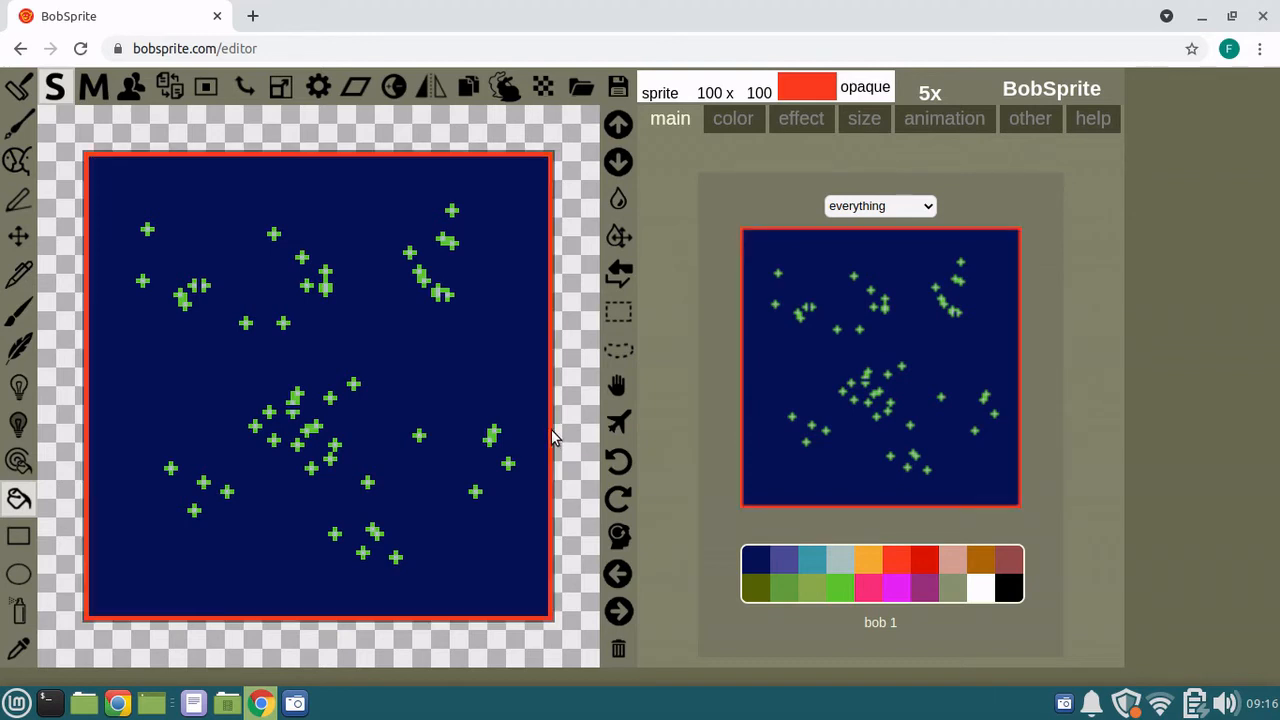
- Undo the outer frame's orange-red refill and try erasing the connected navy area to the pale background with the bucket
click(606, 452)
click(447, 399)
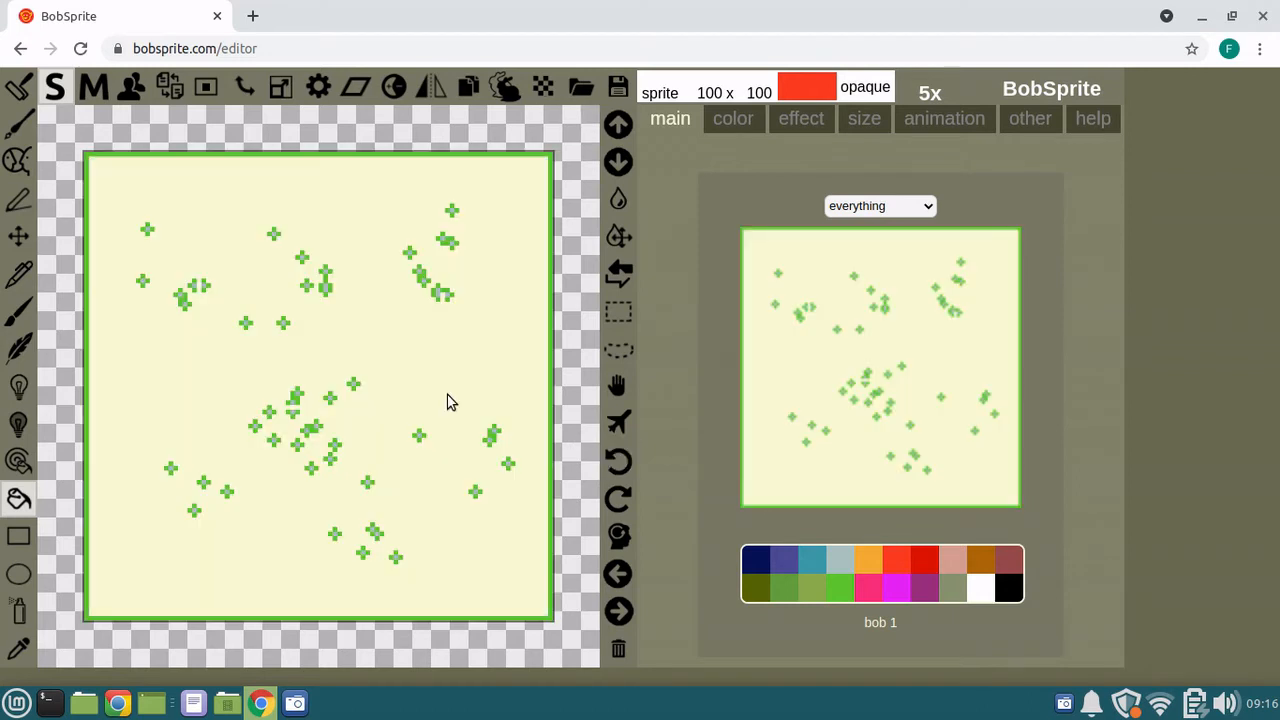
click(621, 462)
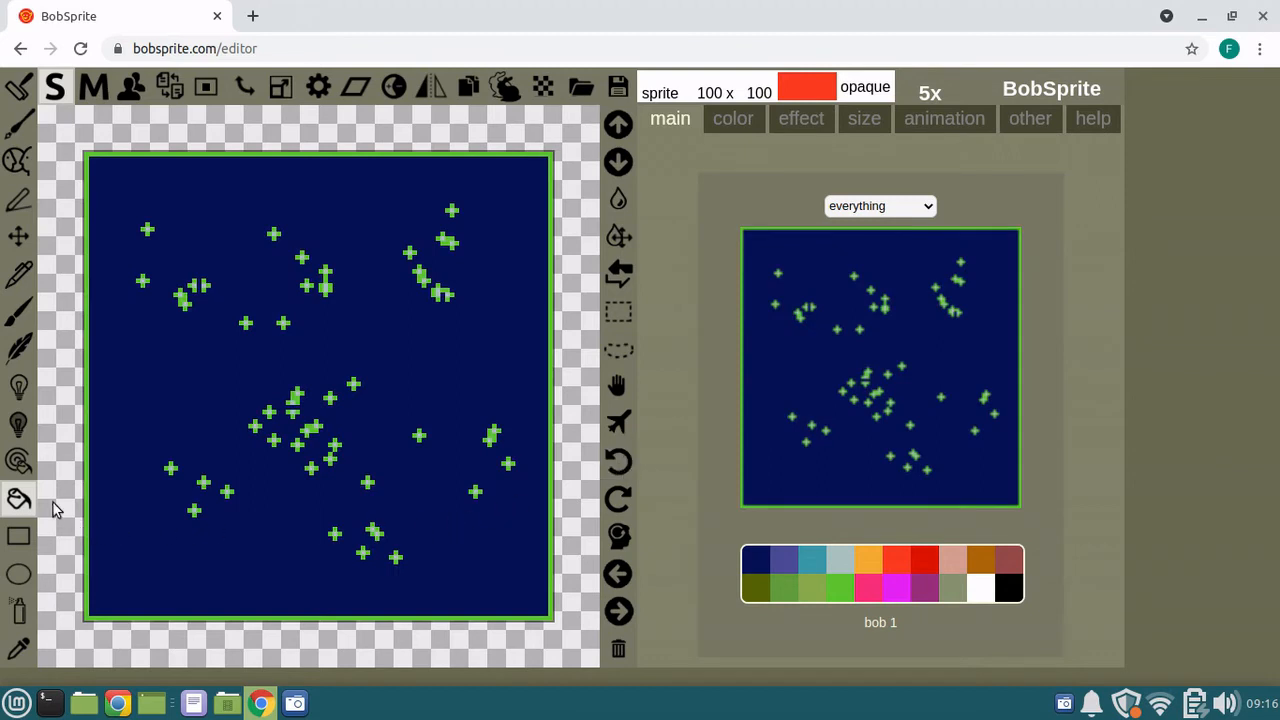
- Replace all green pixels and all grey-blue speck pixels across the sprite with orange-red using the colour-replacing fill
click(19, 462)
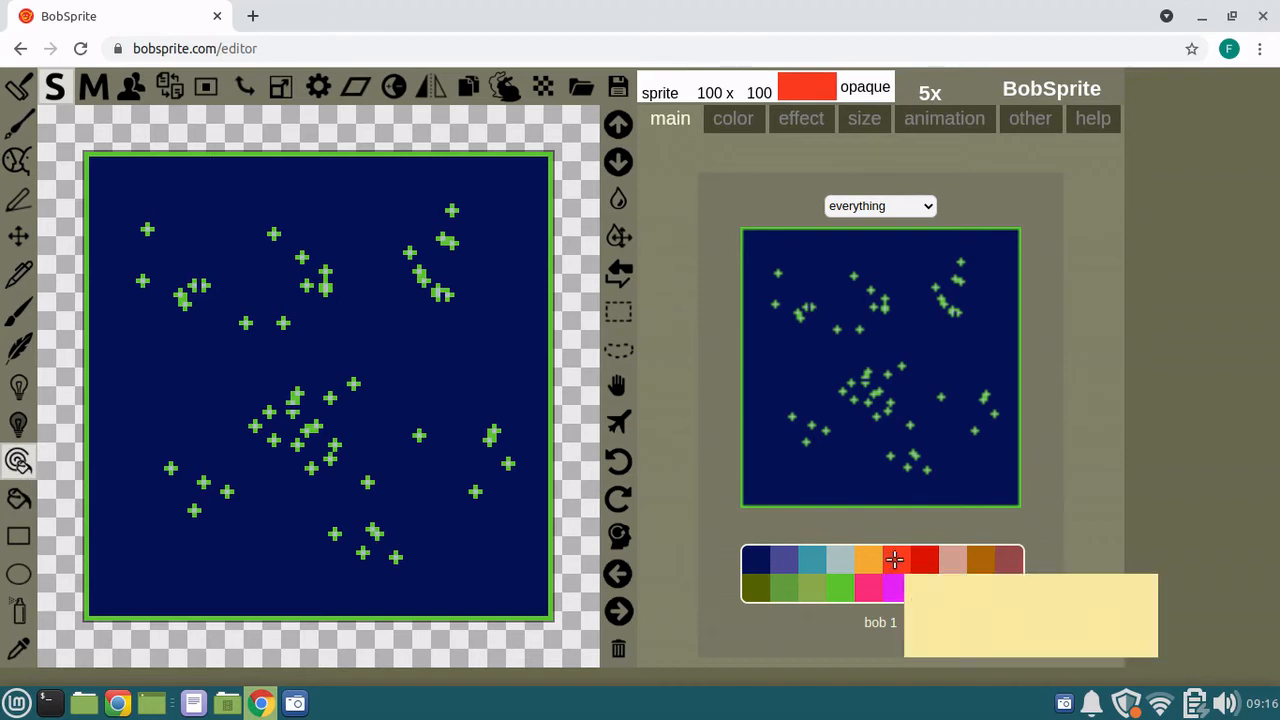
click(476, 490)
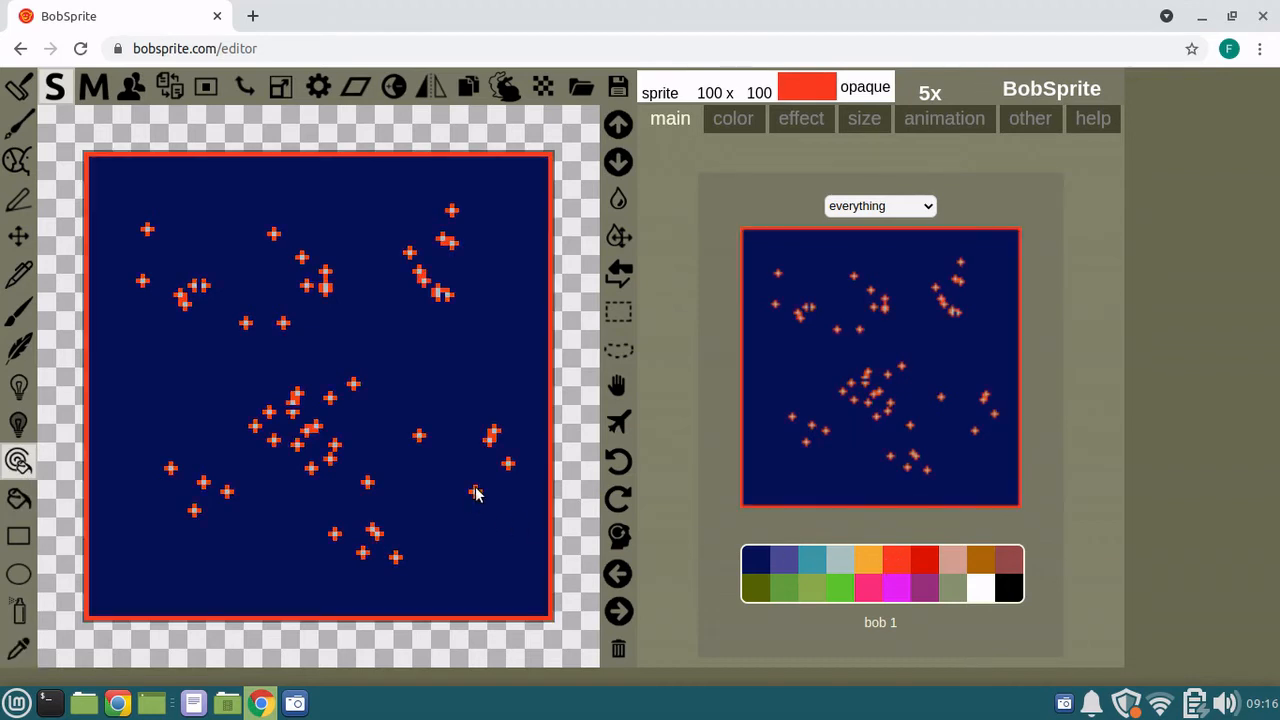
click(368, 484)
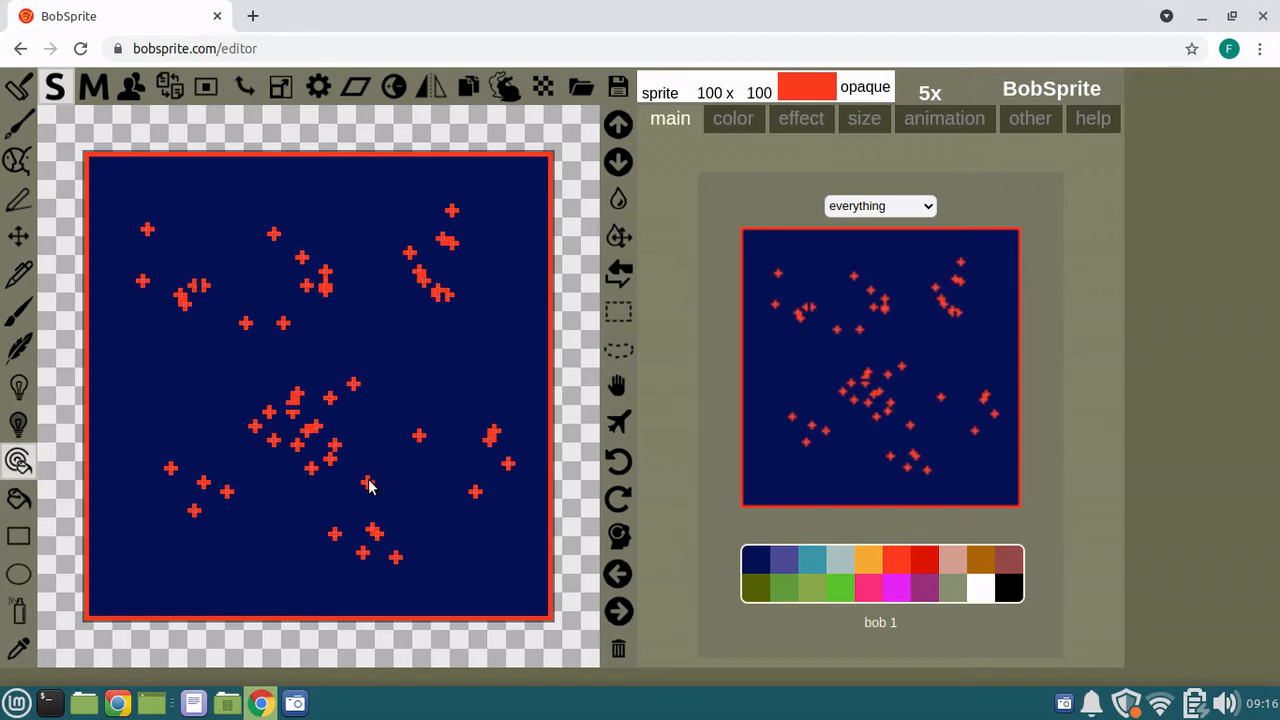
- Erase all orange-red crosses and the frame to the pale background, and replace all navy pixels with orange-red
click(293, 398)
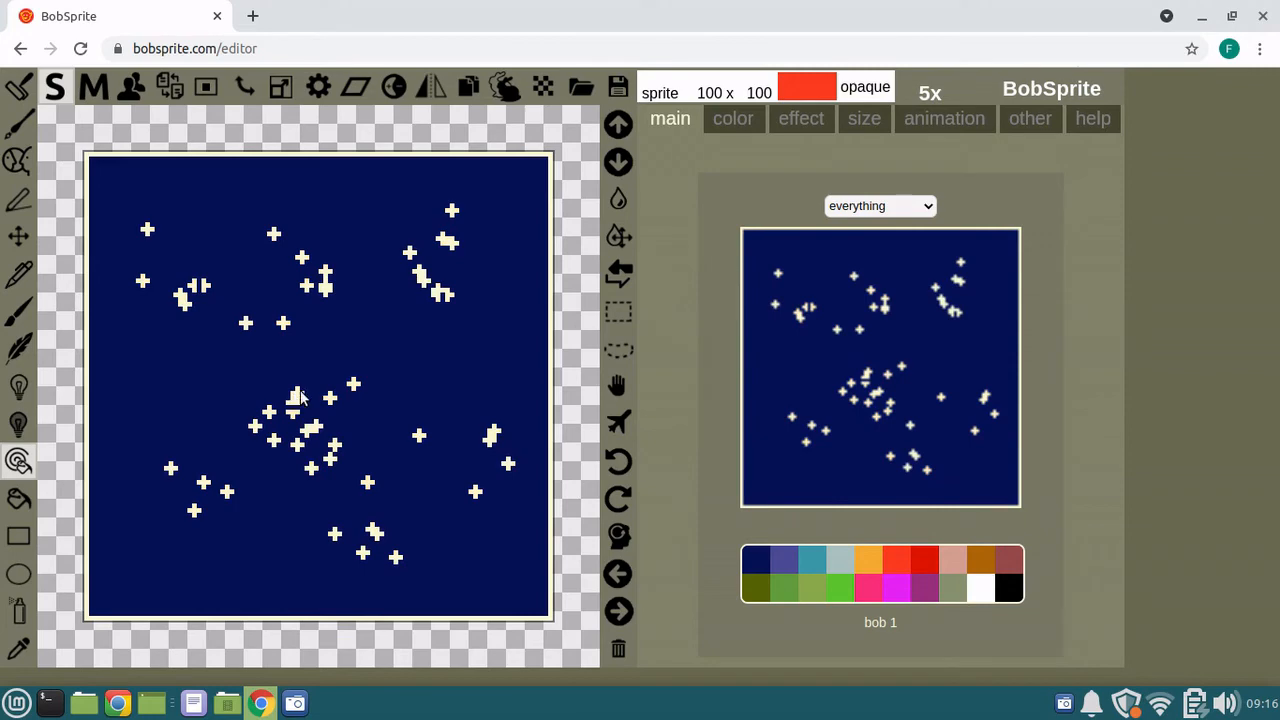
click(345, 361)
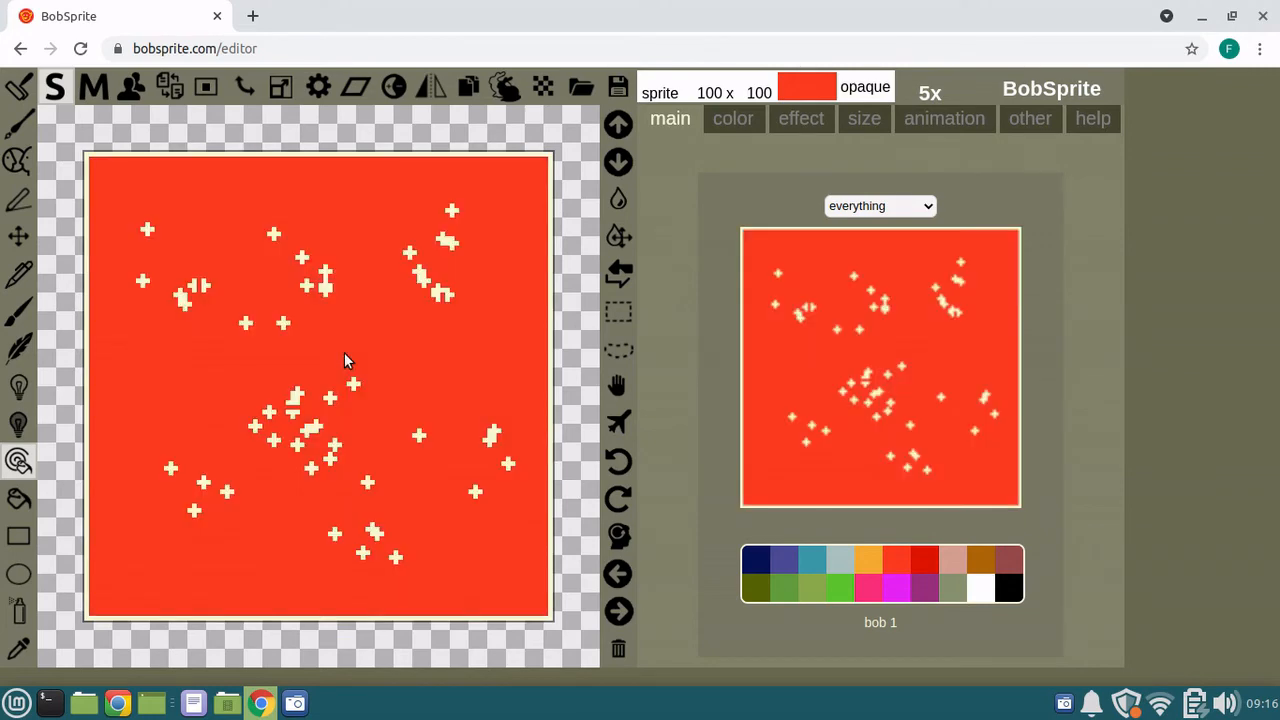
click(344, 361)
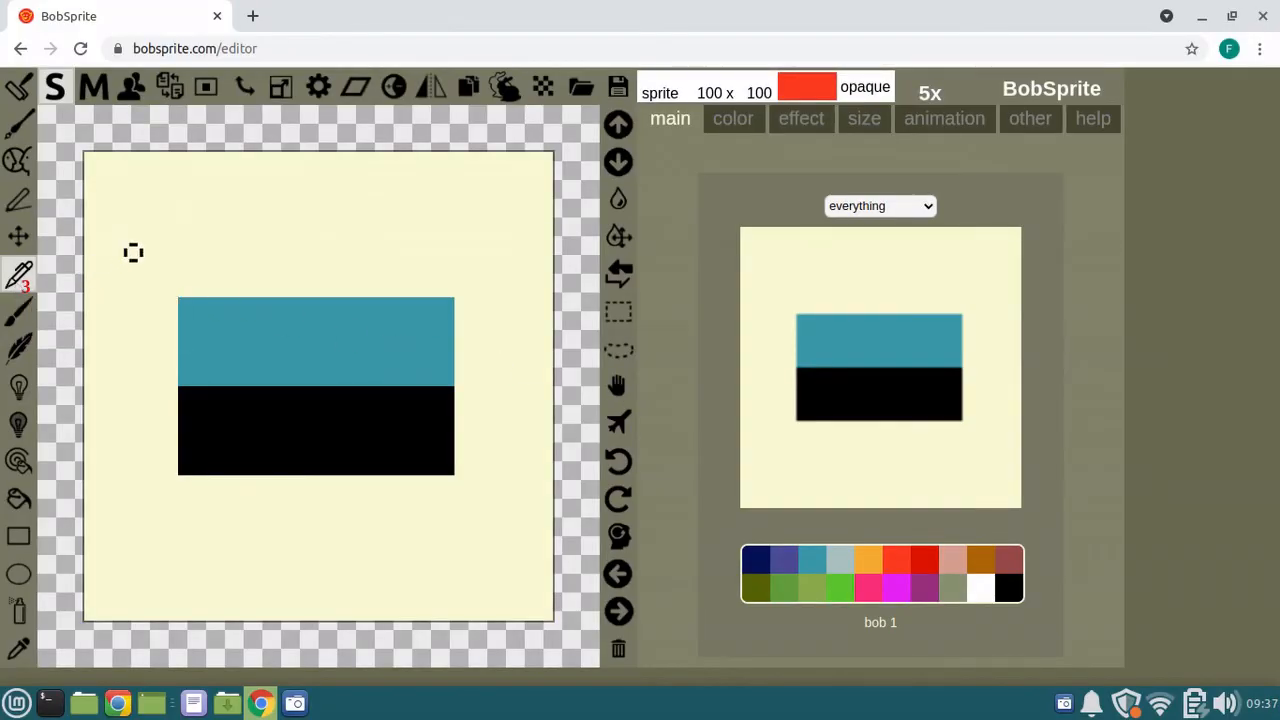
- With the pen at size 5, draw an orange-red diagonal stroke over the teal and black rectangle and erase a crossing stroke
scroll(157, 238, up, 6)
scroll(157, 238, down, 5)
mouse_move(157, 238)
mouse_down()
mouse_move(236, 337)
mouse_move(278, 450)
mouse_move(433, 562)
mouse_up()
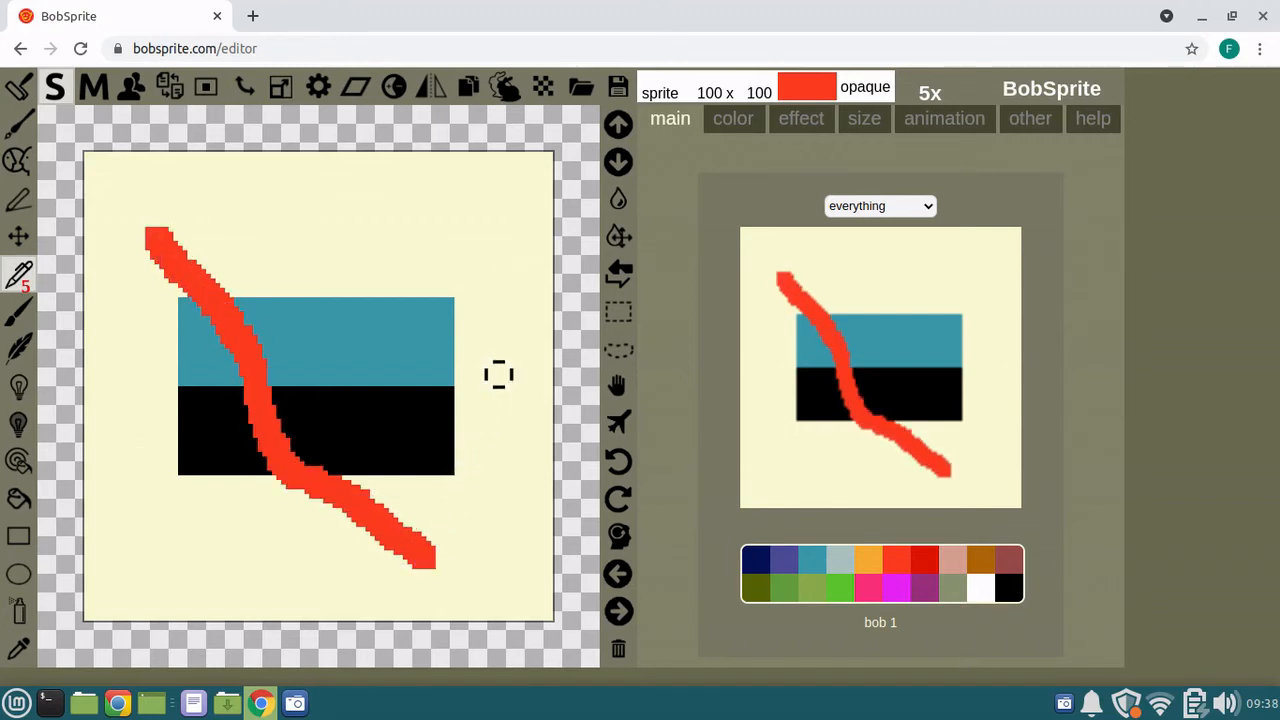
drag(450, 302, 218, 478)
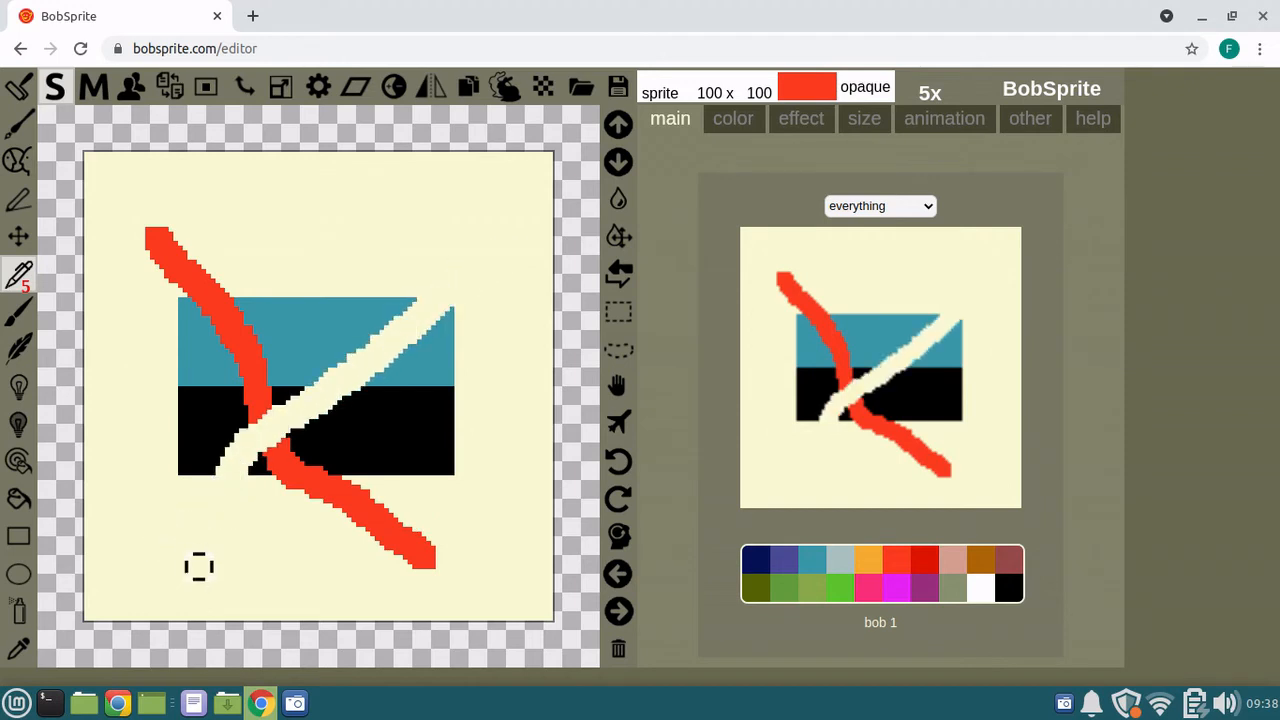
- Undo the orange-red diagonal stroke and the erasing stroke crossing the teal and black rectangle
click(620, 462)
click(624, 460)
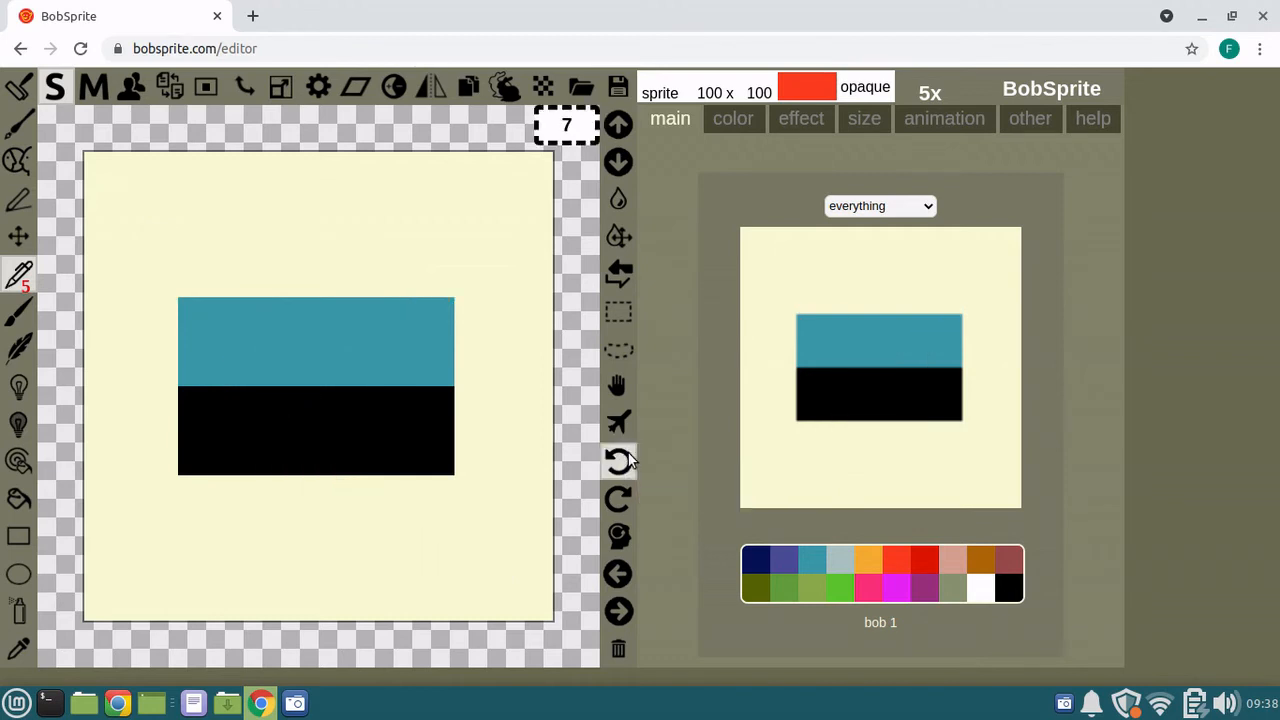
- With the selective brush at size 21, paint both sides of the teal area orange-red and undo the strokes
click(25, 316)
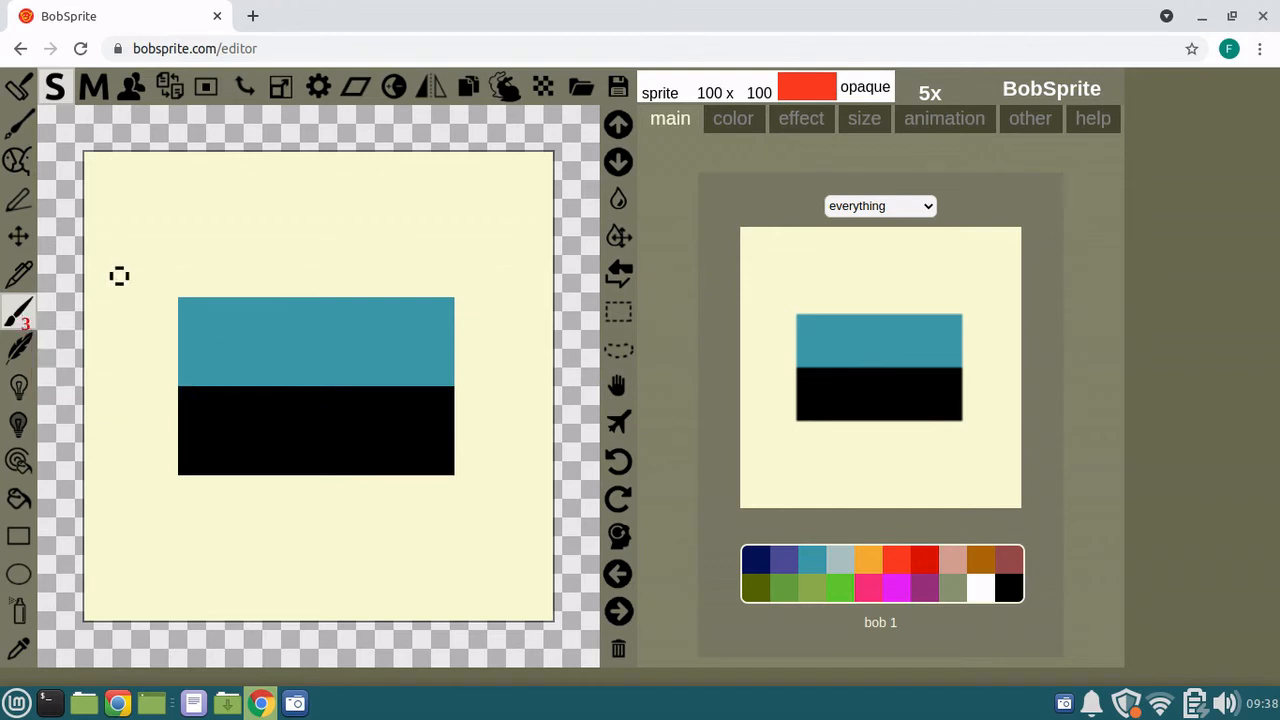
scroll(140, 223, up, 5)
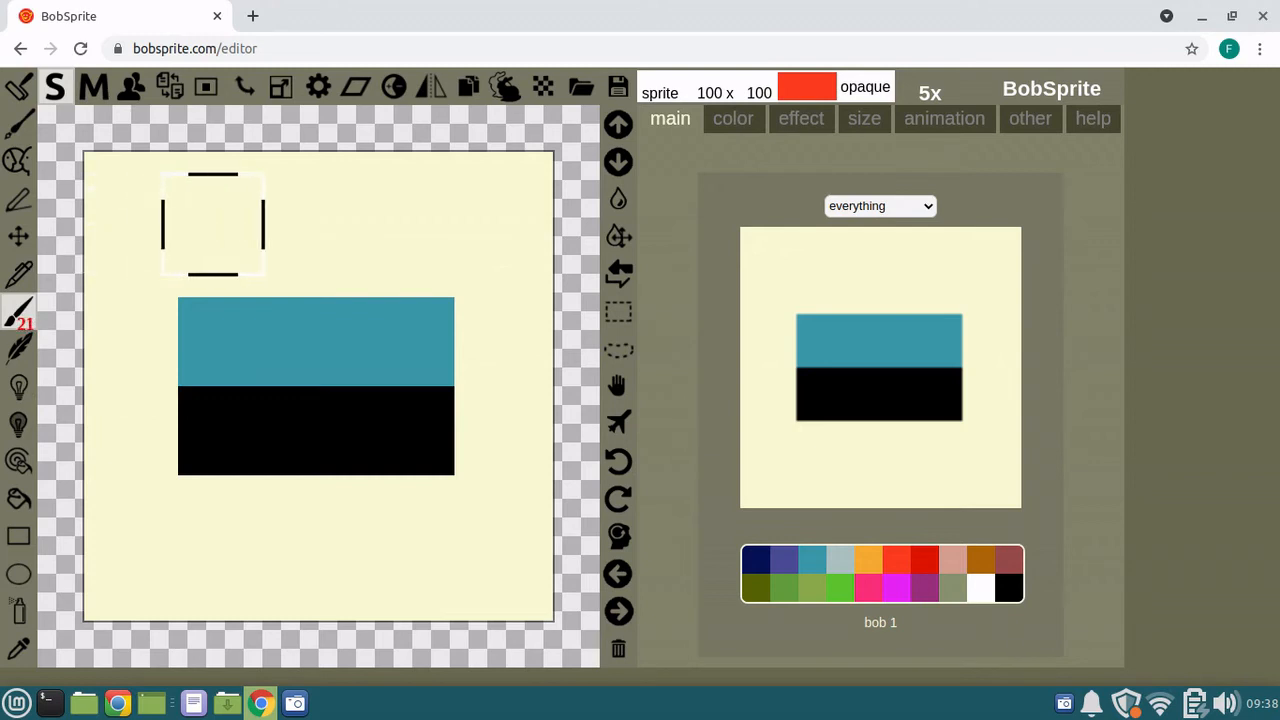
mouse_move(343, 229)
mouse_down()
mouse_move(410, 318)
mouse_move(438, 412)
mouse_up()
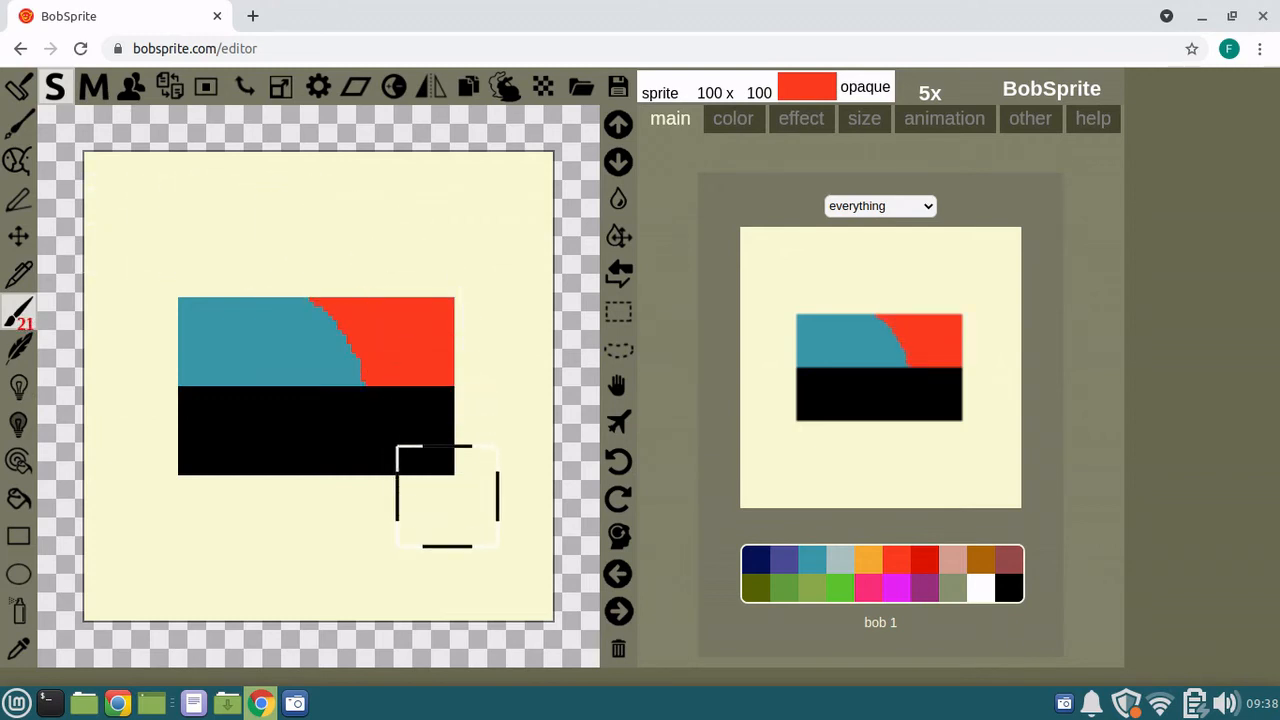
mouse_move(260, 515)
mouse_down()
mouse_move(200, 457)
mouse_move(174, 360)
mouse_move(171, 269)
mouse_up()
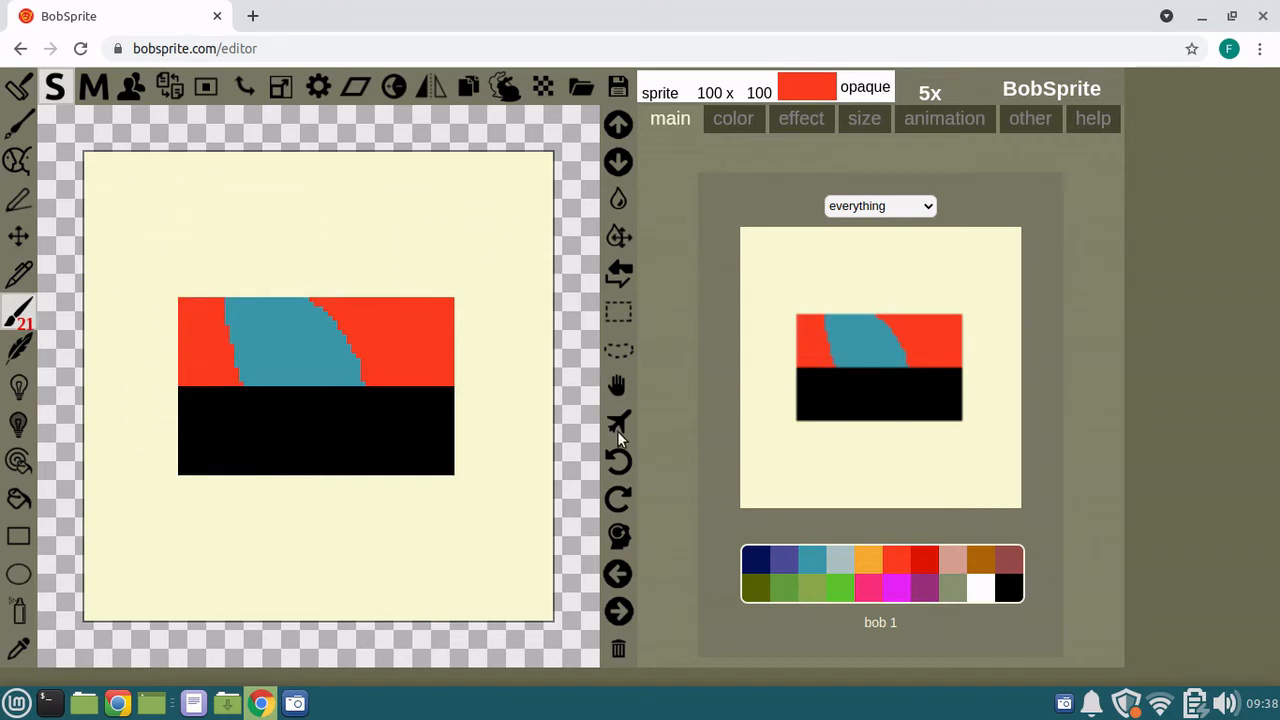
click(618, 461)
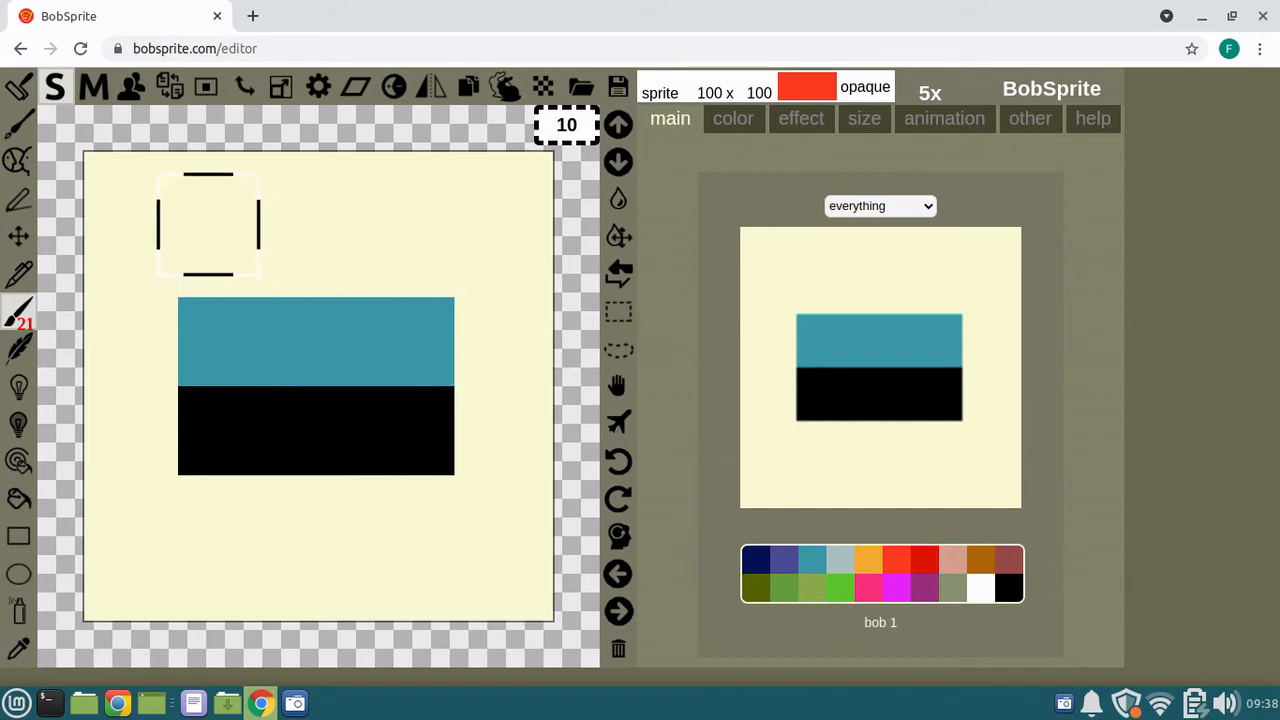
- With the selective brush at size 7, erase two vertical bands of the teal area to the pale background and undo them
scroll(208, 224, down, 6)
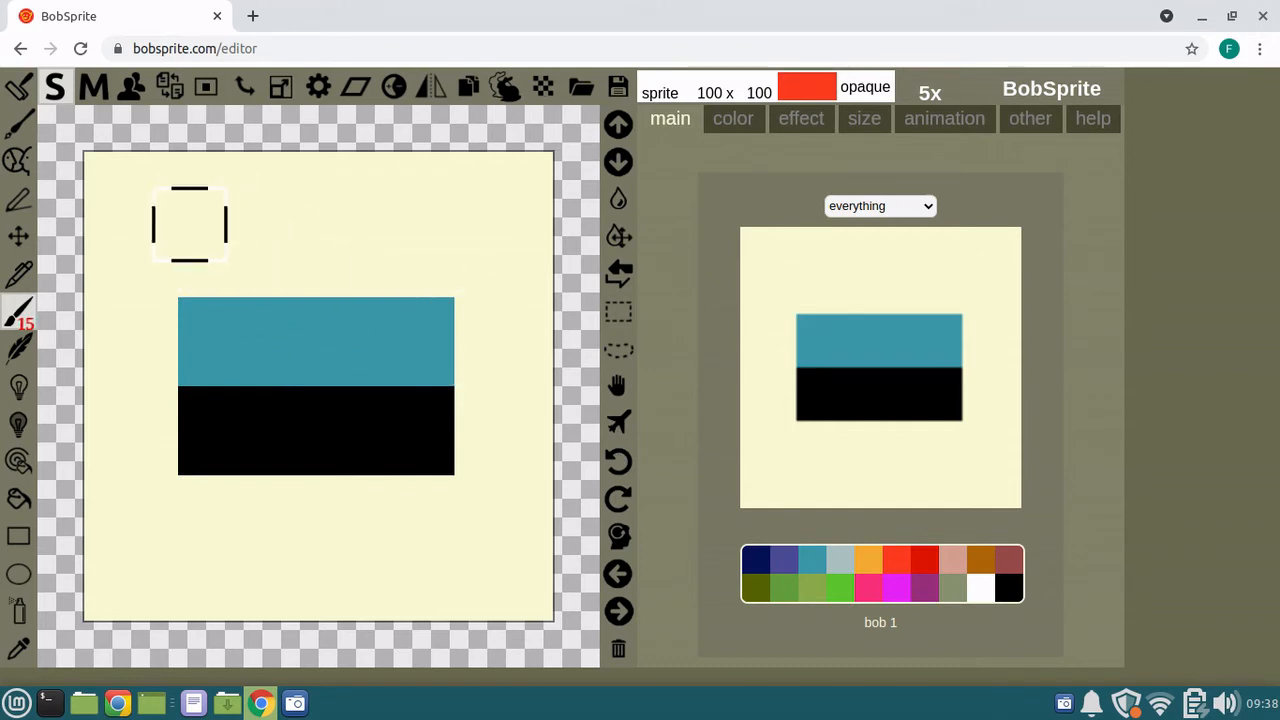
scroll(194, 215, down, 8)
drag(226, 290, 246, 388)
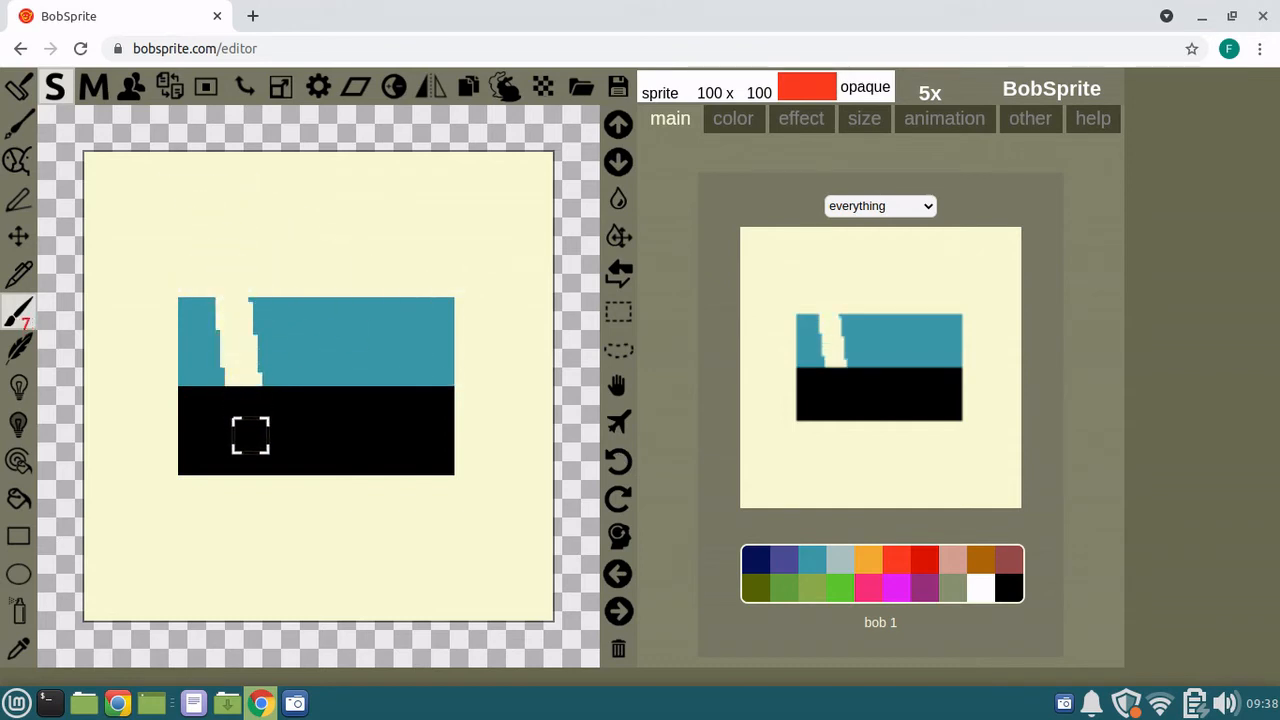
mouse_move(377, 421)
mouse_down()
mouse_move(368, 351)
mouse_move(405, 298)
mouse_up()
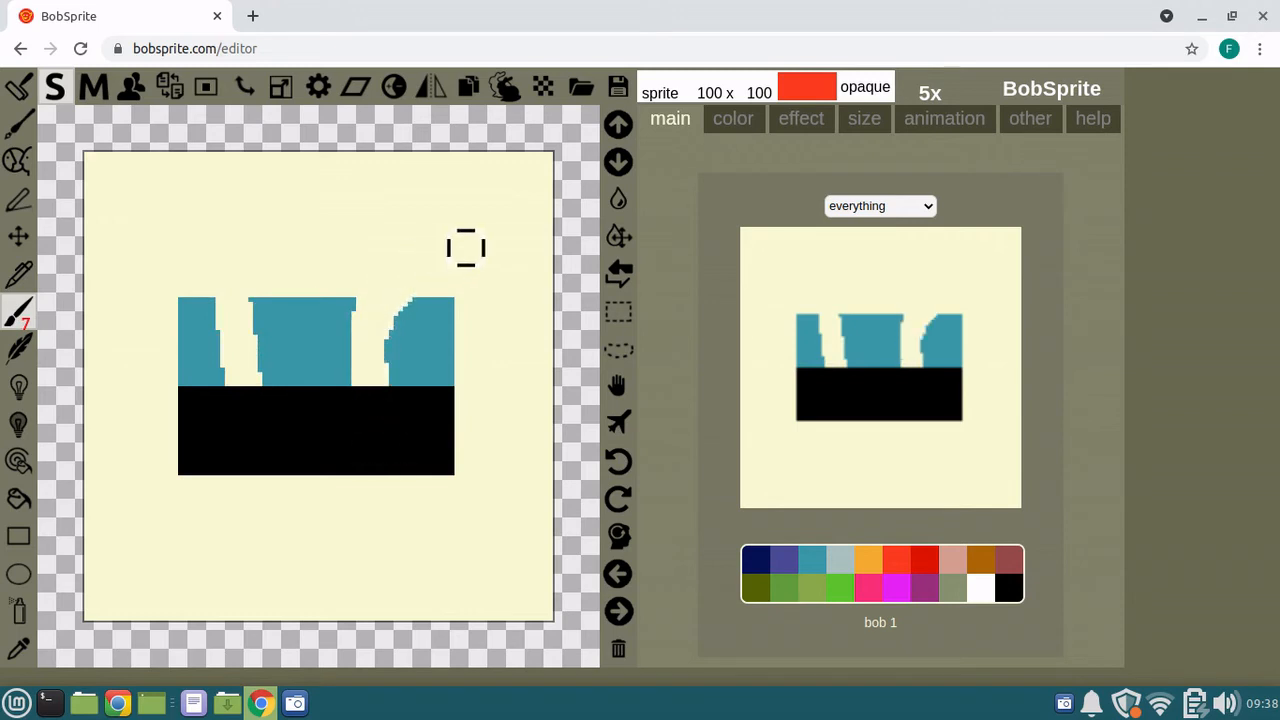
click(606, 464)
click(606, 464)
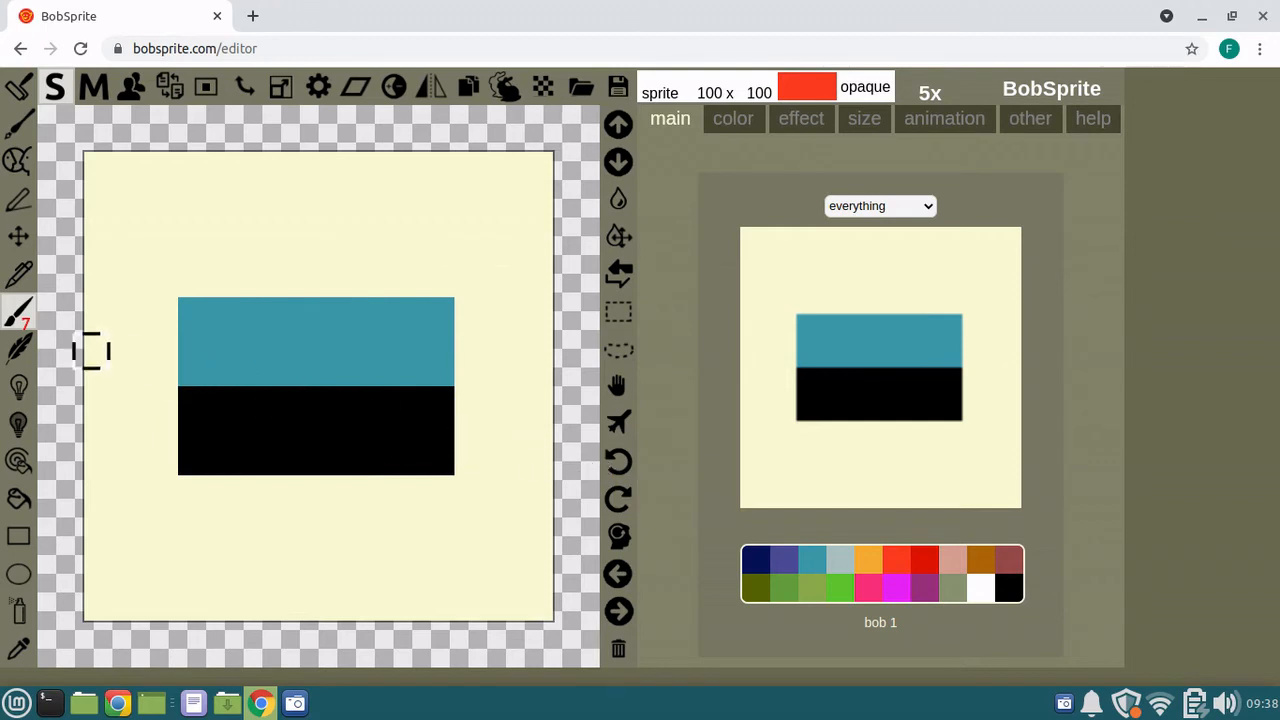
- Choose white, paint a translucent stroke across the teal area with the size 3 feather, and undo the stroke
click(22, 347)
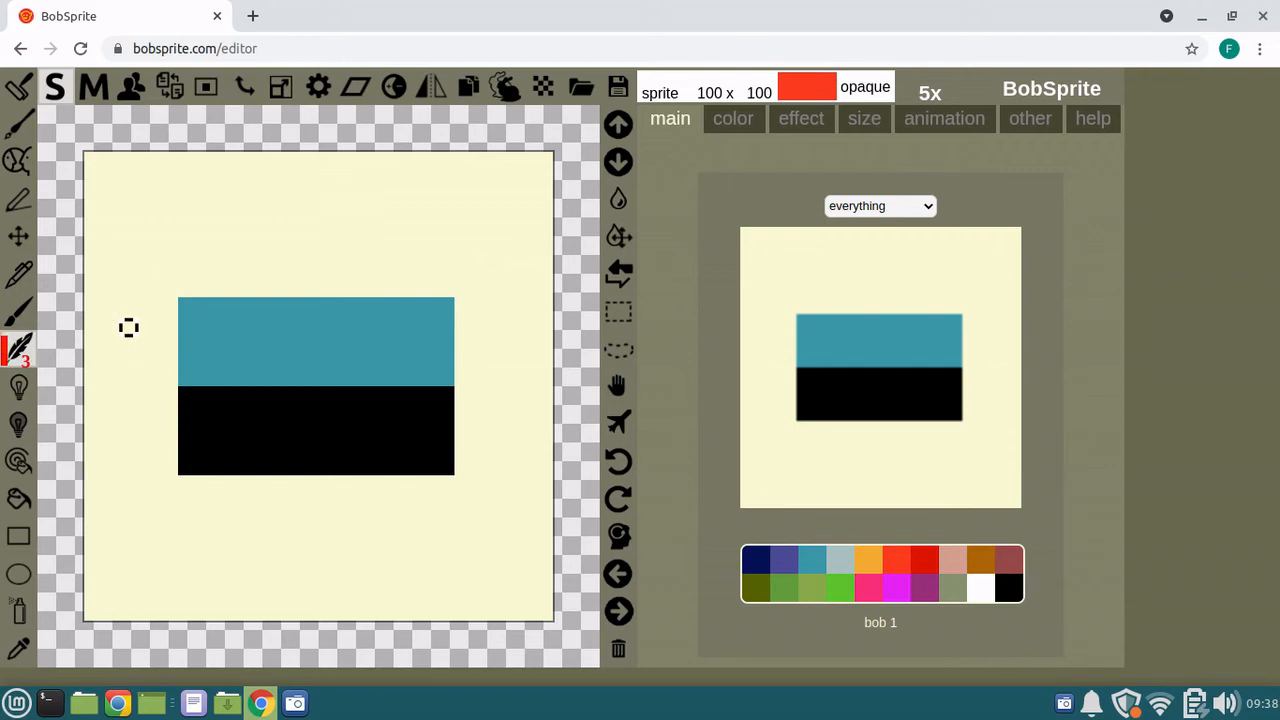
click(975, 590)
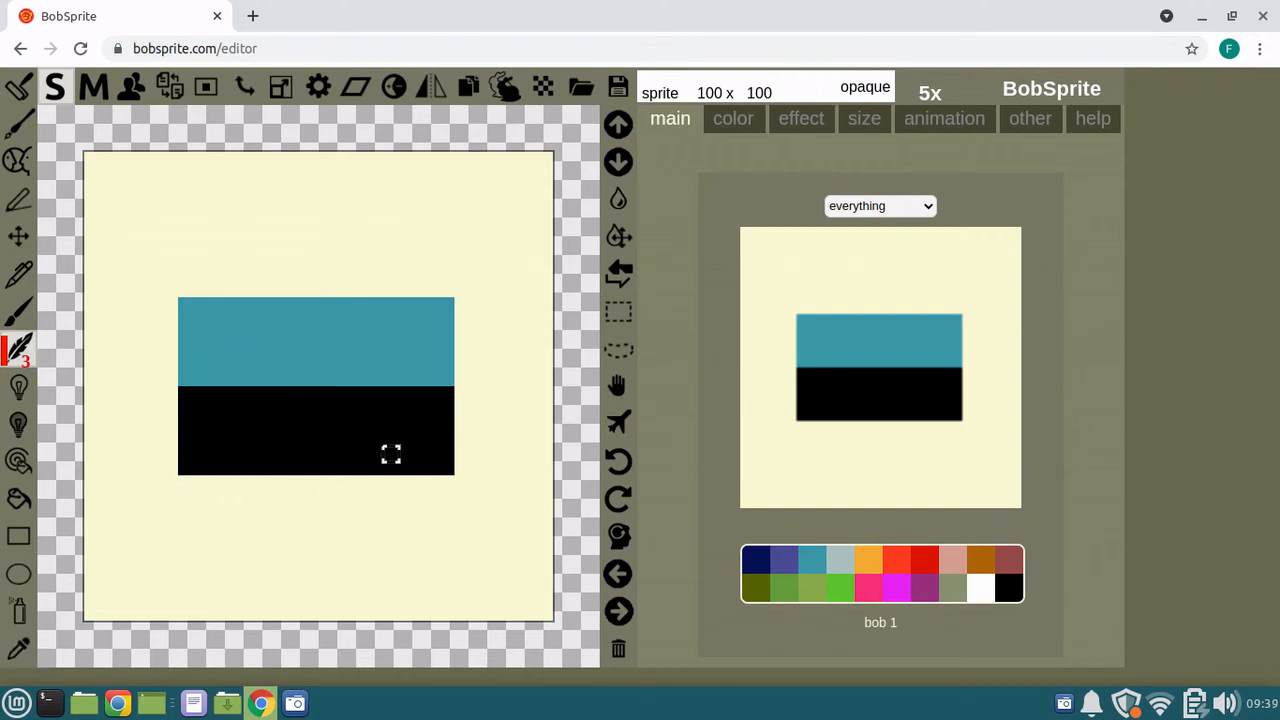
mouse_move(460, 346)
mouse_down()
mouse_move(374, 326)
mouse_move(200, 326)
mouse_move(403, 326)
mouse_move(206, 326)
mouse_move(389, 326)
mouse_move(222, 322)
mouse_move(367, 322)
mouse_up()
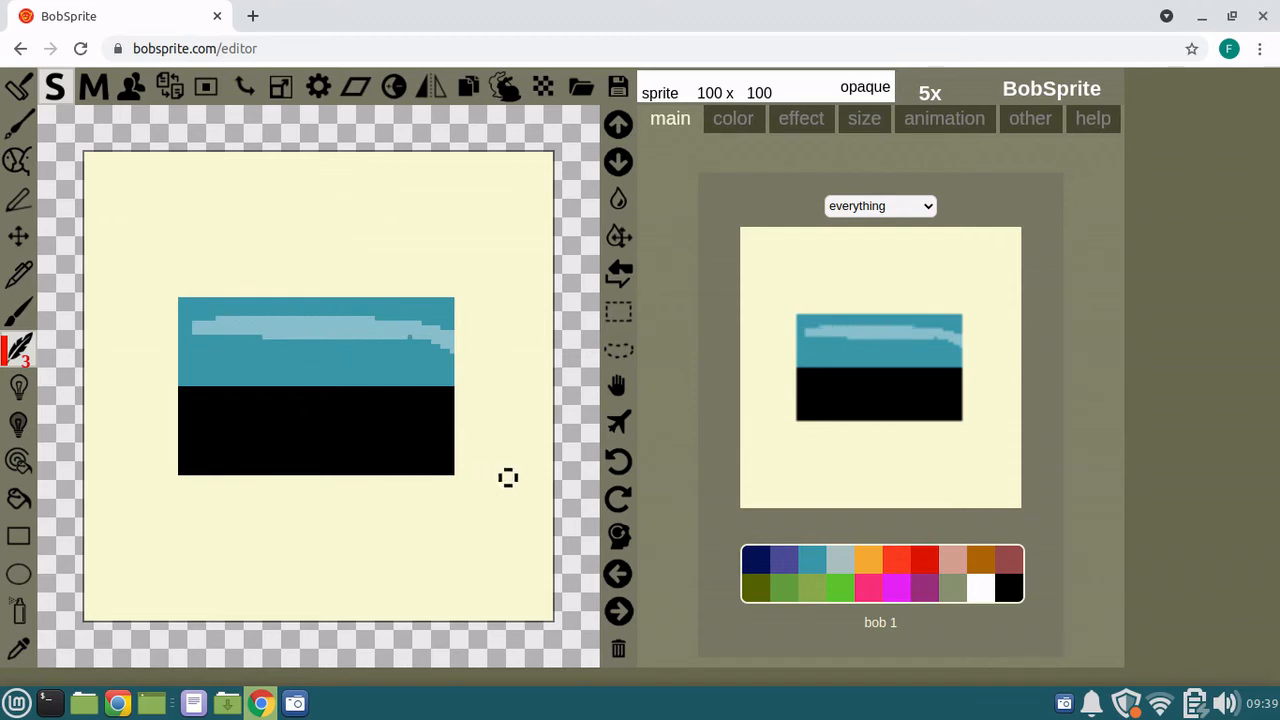
click(617, 460)
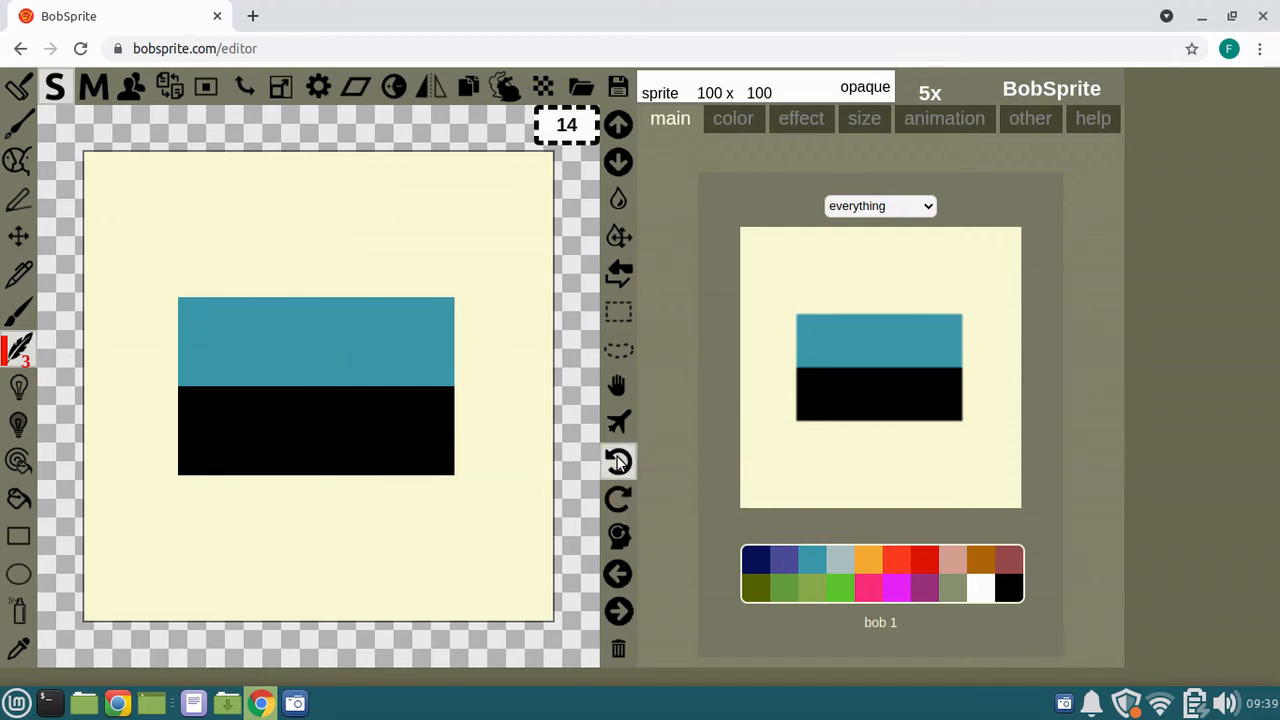
- Build up a cloud-like highlight in the teal area with several overlapping translucent white feather strokes
drag(207, 337, 380, 337)
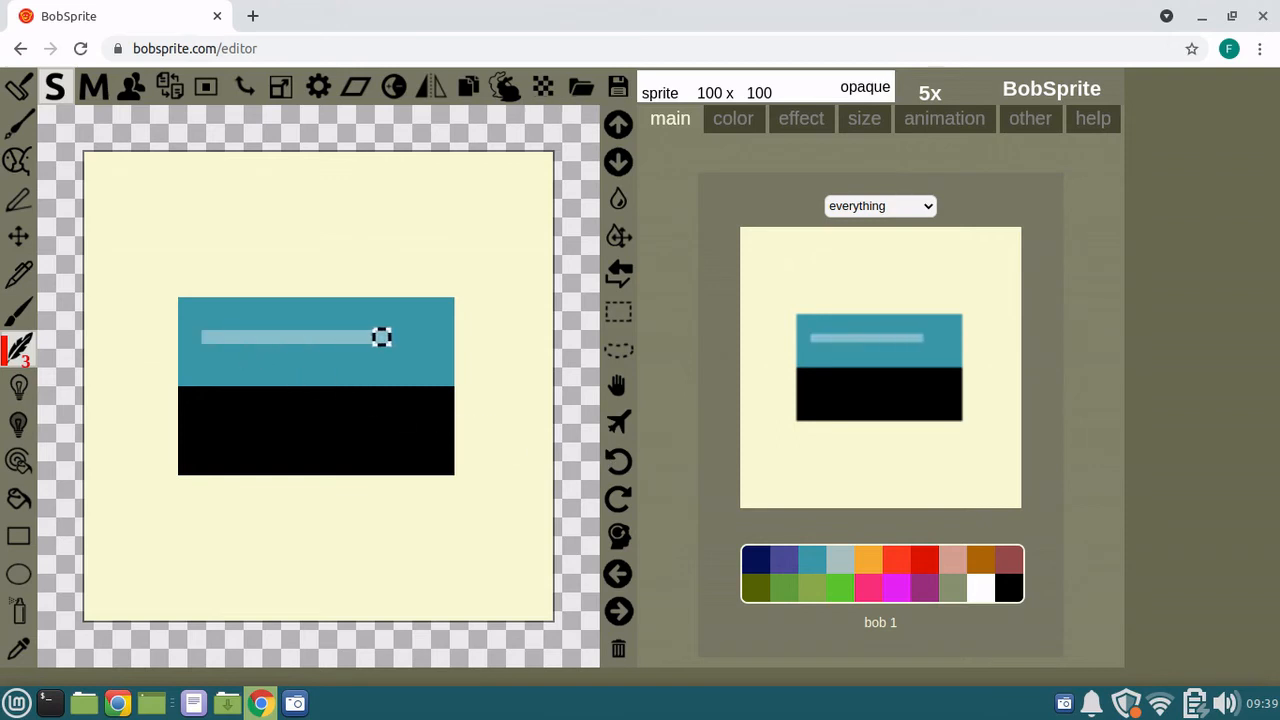
drag(166, 333, 357, 331)
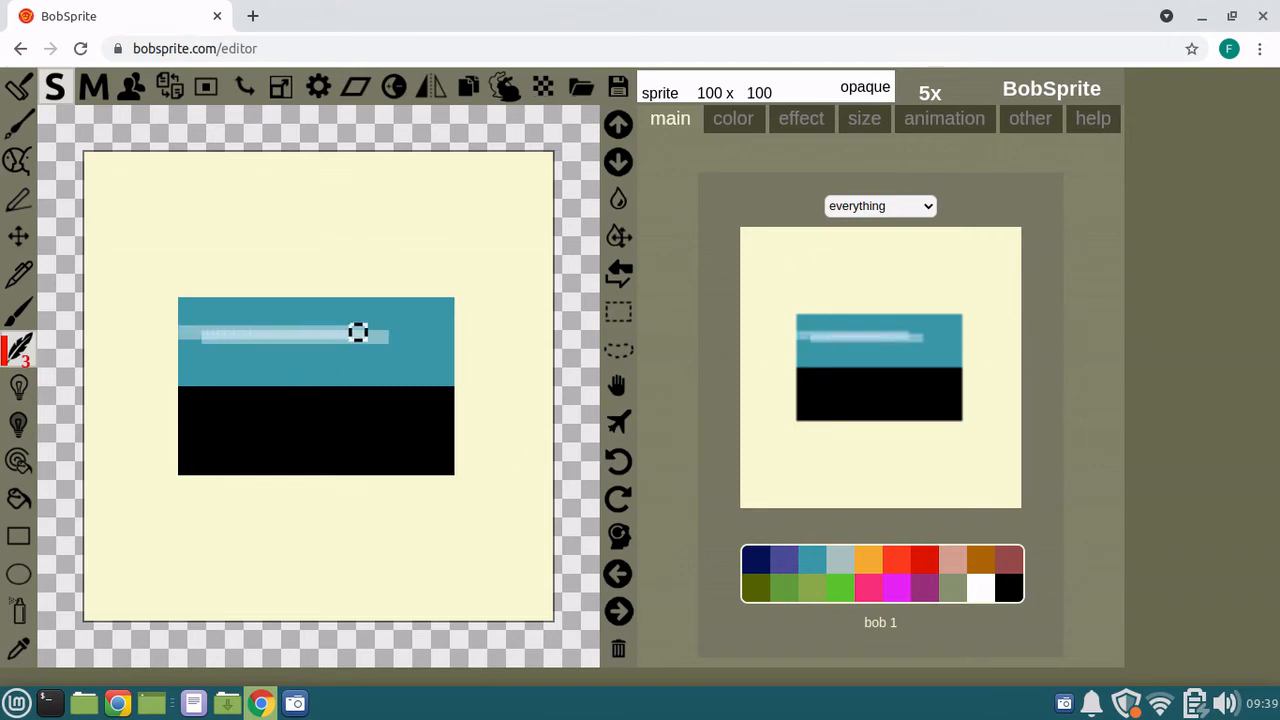
mouse_move(156, 346)
mouse_down()
mouse_move(207, 351)
mouse_move(323, 317)
mouse_up()
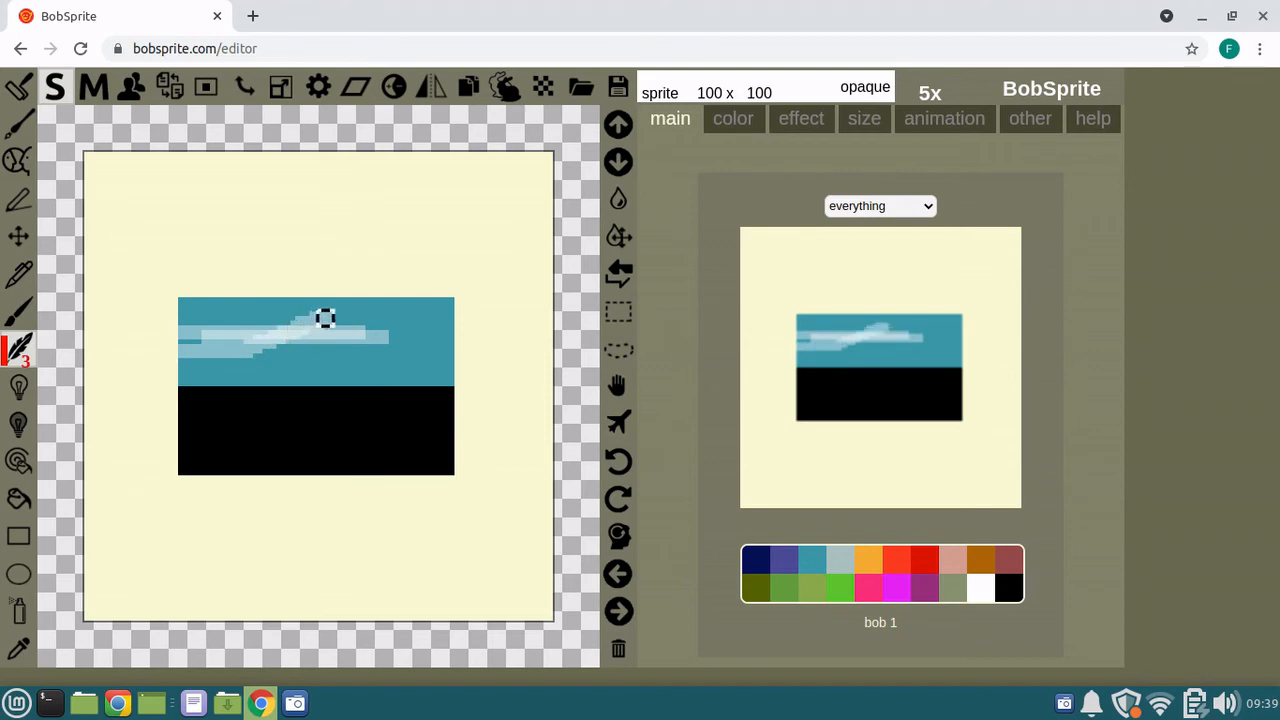
mouse_move(166, 309)
mouse_down()
mouse_move(348, 356)
mouse_move(288, 351)
mouse_move(371, 322)
mouse_move(434, 320)
mouse_up()
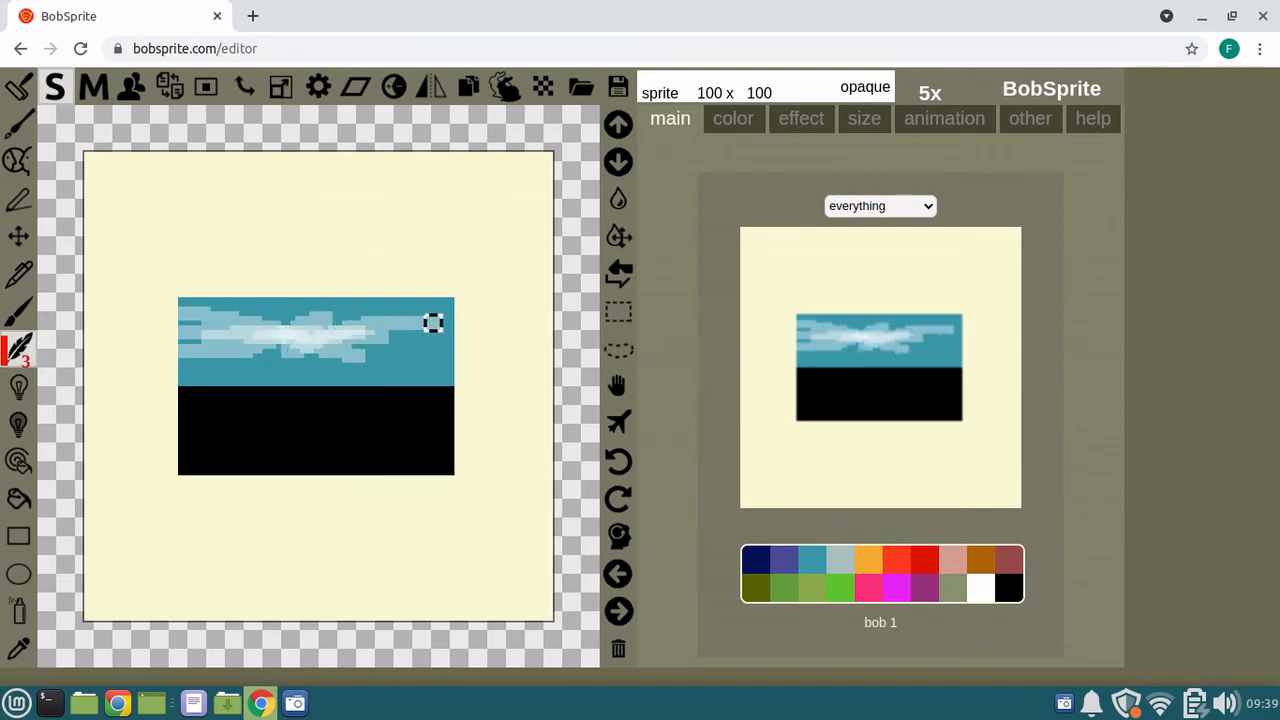
mouse_move(334, 328)
mouse_down()
mouse_move(372, 365)
mouse_move(417, 369)
mouse_up()
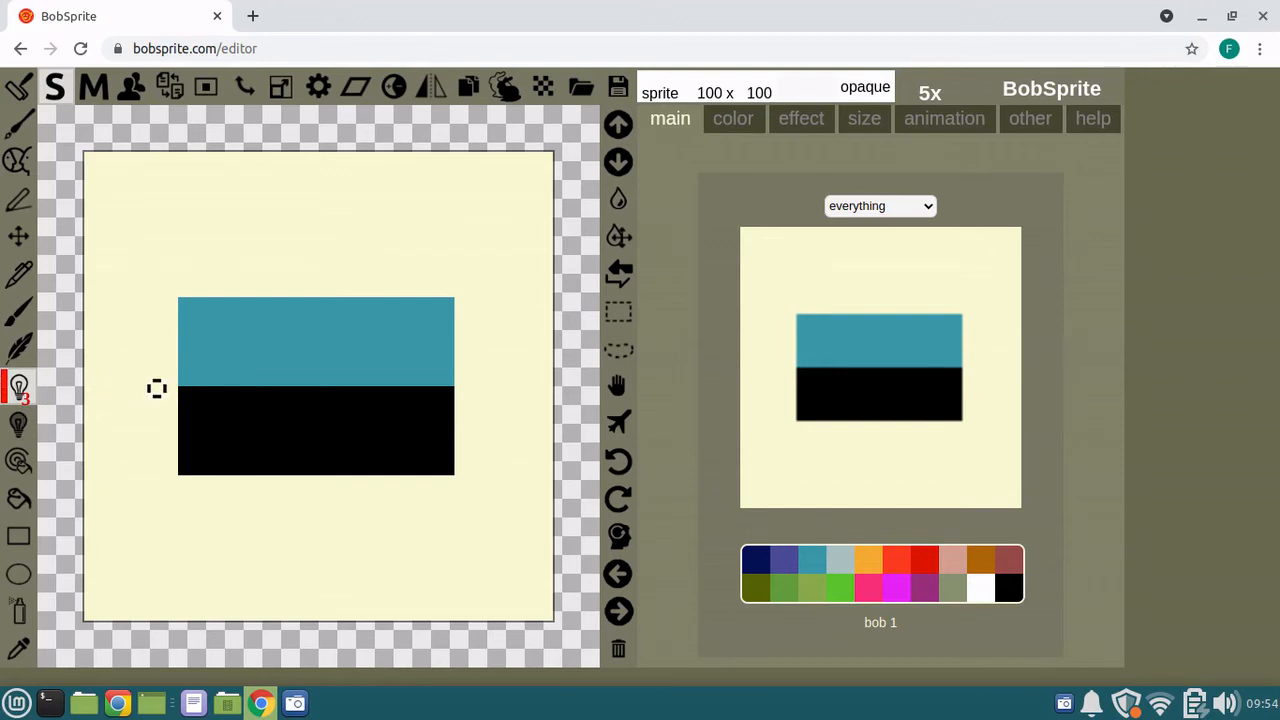
- Brighten most of the teal area with one continuous lighten-tool stroke at size 7 and undo it
scroll(156, 388, up, 4)
mouse_move(237, 409)
mouse_down()
mouse_move(264, 322)
mouse_move(288, 294)
mouse_move(367, 280)
mouse_move(340, 309)
mouse_move(199, 351)
mouse_move(381, 350)
mouse_move(222, 346)
mouse_move(311, 327)
mouse_move(170, 327)
mouse_move(222, 327)
mouse_move(152, 351)
mouse_move(260, 369)
mouse_move(194, 374)
mouse_move(306, 369)
mouse_move(180, 346)
mouse_move(260, 327)
mouse_move(180, 318)
mouse_move(250, 309)
mouse_move(198, 313)
mouse_move(283, 342)
mouse_move(222, 350)
mouse_up()
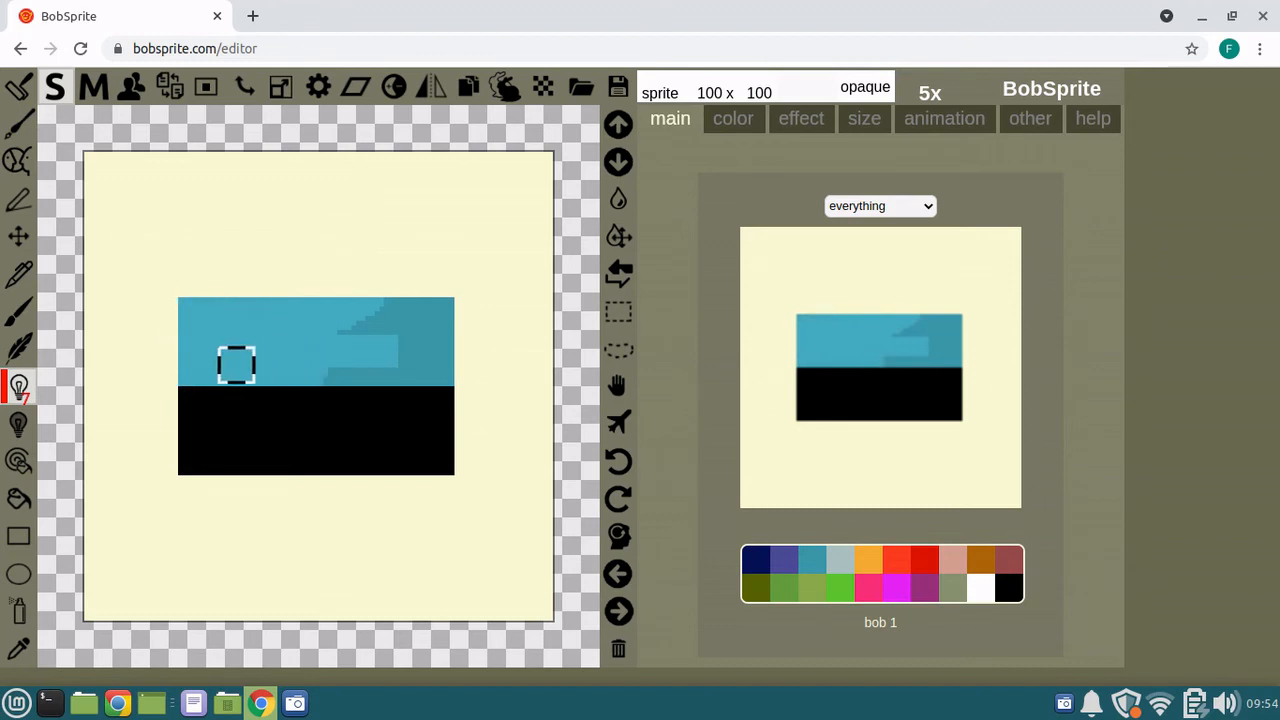
click(619, 461)
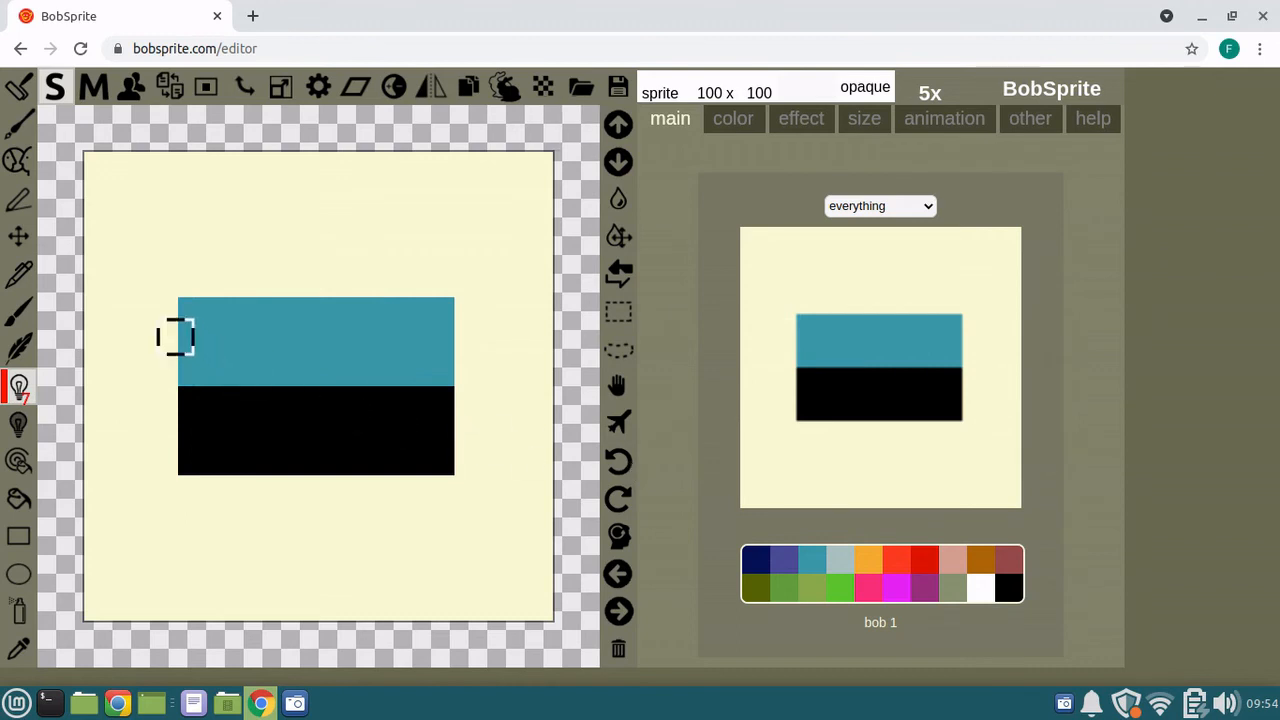
- Lighten the teal area almost to white with many overlapping size 7 strokes, and undo all of them
mouse_move(171, 337)
mouse_down()
mouse_move(382, 323)
mouse_move(251, 323)
mouse_move(405, 365)
mouse_move(344, 323)
mouse_move(185, 346)
mouse_move(209, 304)
mouse_move(340, 351)
mouse_move(391, 351)
mouse_move(321, 323)
mouse_move(405, 313)
mouse_move(437, 332)
mouse_move(372, 318)
mouse_move(265, 360)
mouse_move(246, 360)
mouse_move(288, 332)
mouse_move(185, 365)
mouse_move(283, 322)
mouse_move(190, 350)
mouse_move(265, 322)
mouse_move(181, 356)
mouse_move(275, 332)
mouse_move(199, 360)
mouse_up()
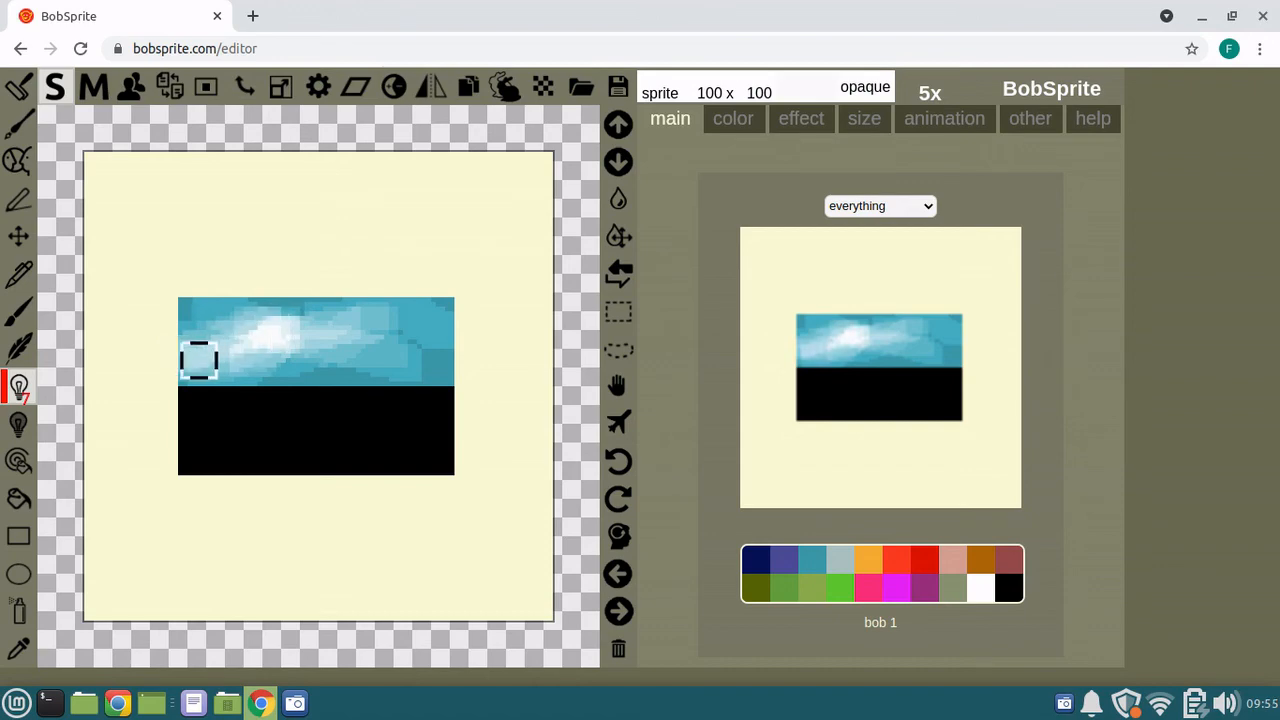
click(618, 462)
click(618, 462)
click(618, 462)
click(618, 462)
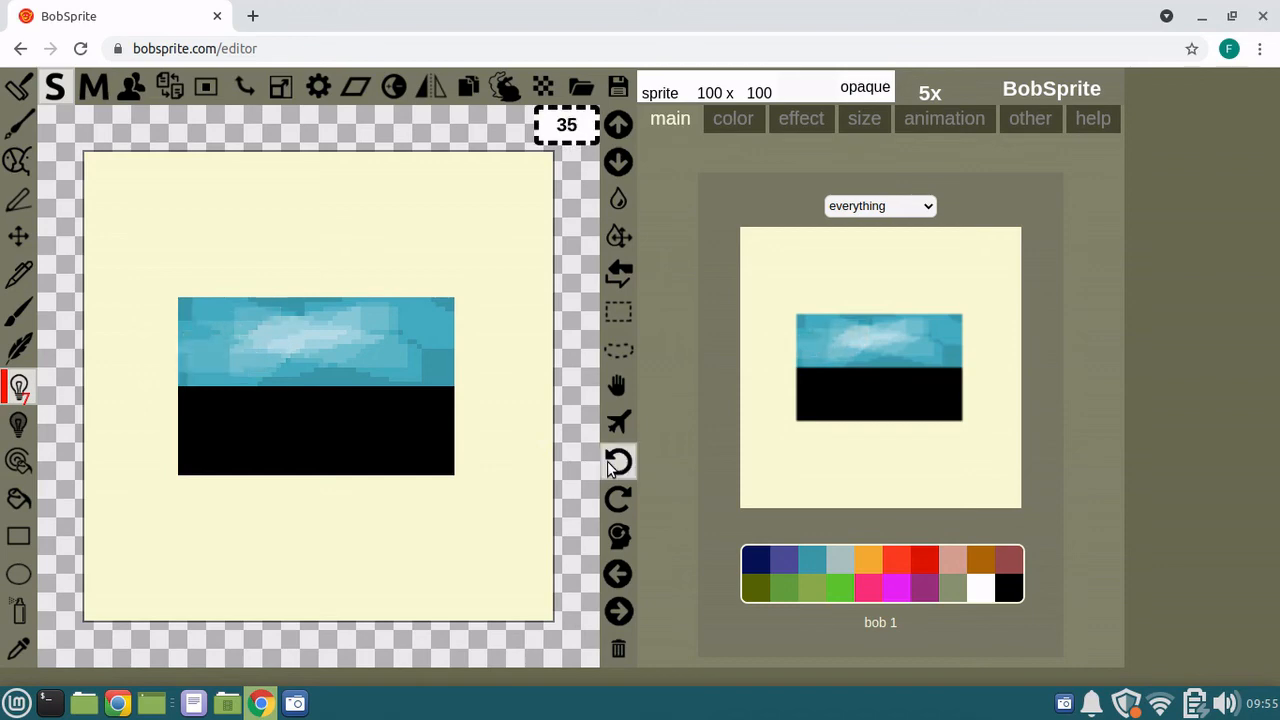
click(612, 466)
click(612, 466)
click(612, 466)
click(612, 466)
click(612, 466)
click(612, 466)
click(612, 466)
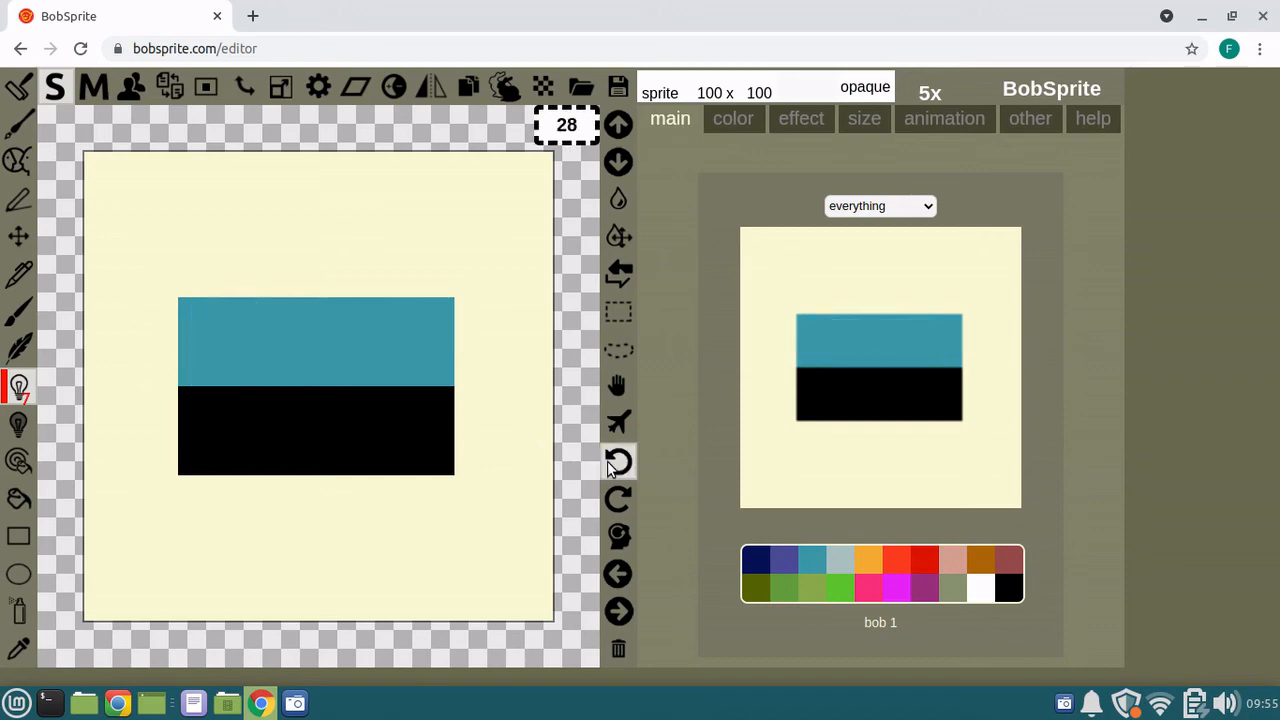
- With the darken tool at size 5, shade two curved bands and one continuous patch in the teal area, undoing them all
click(20, 425)
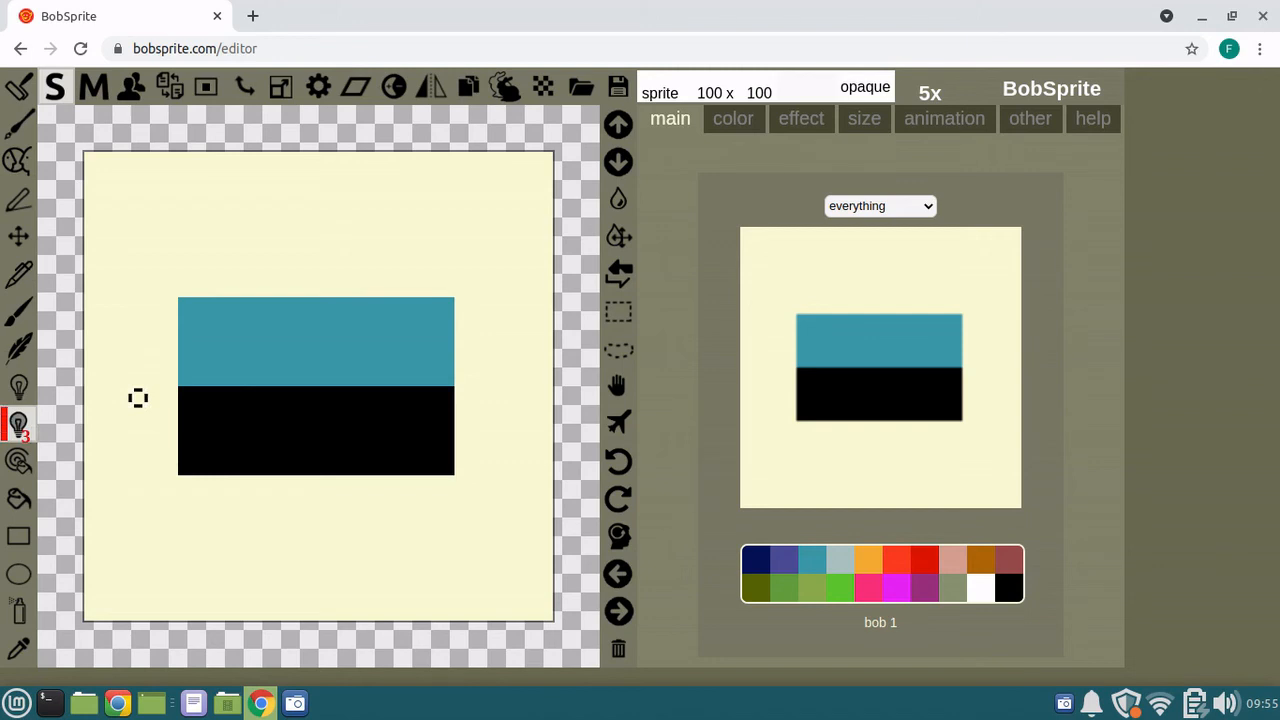
scroll(138, 398, up, 2)
drag(188, 299, 228, 388)
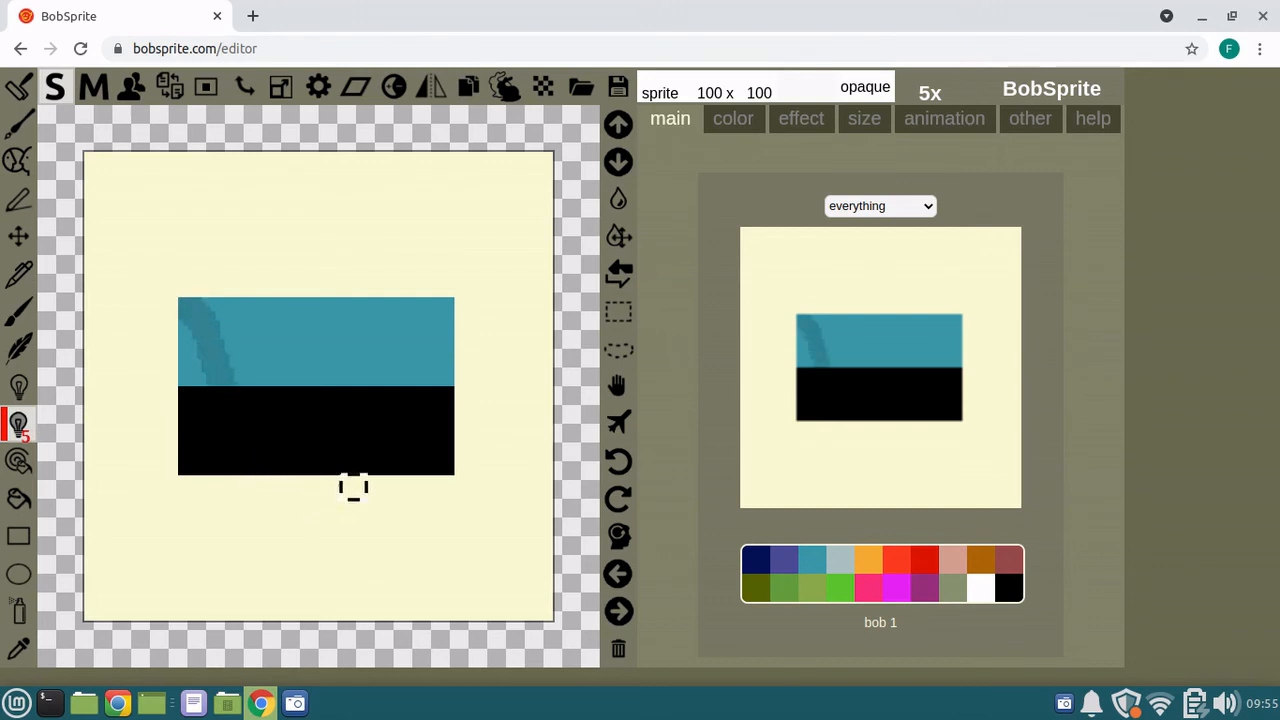
mouse_move(366, 386)
mouse_down()
mouse_move(387, 327)
mouse_move(424, 262)
mouse_up()
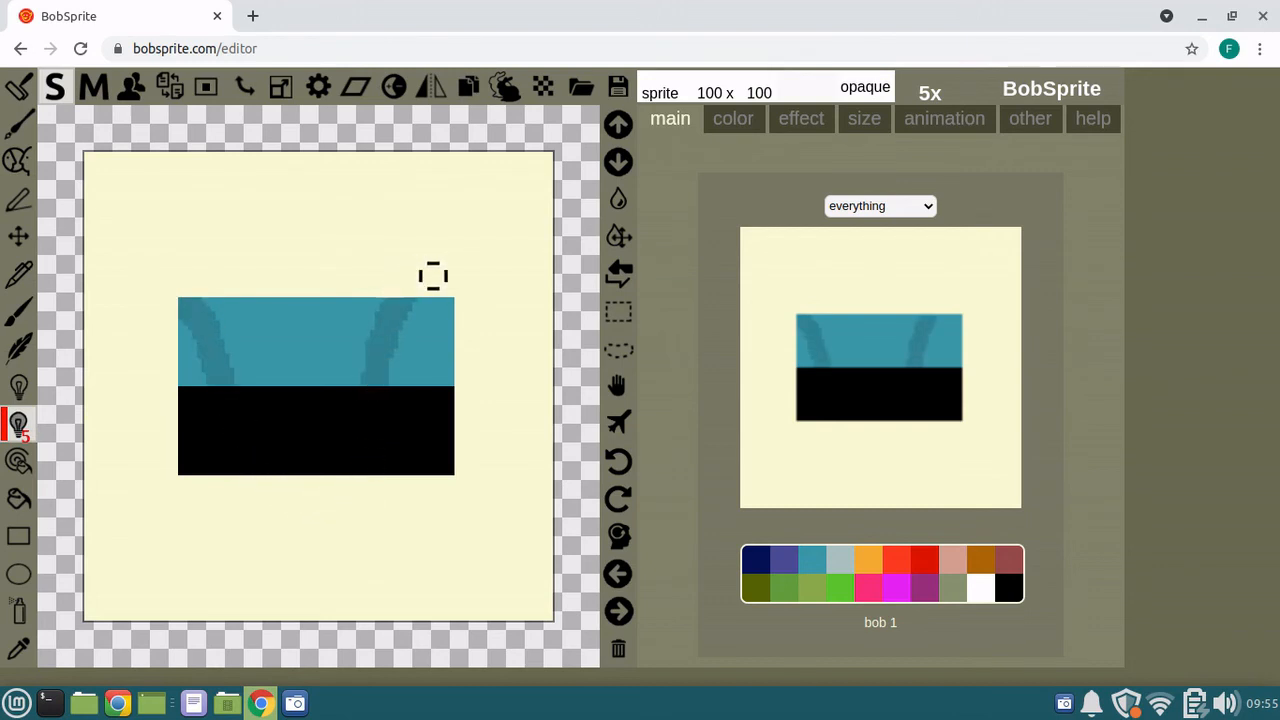
click(614, 462)
click(614, 462)
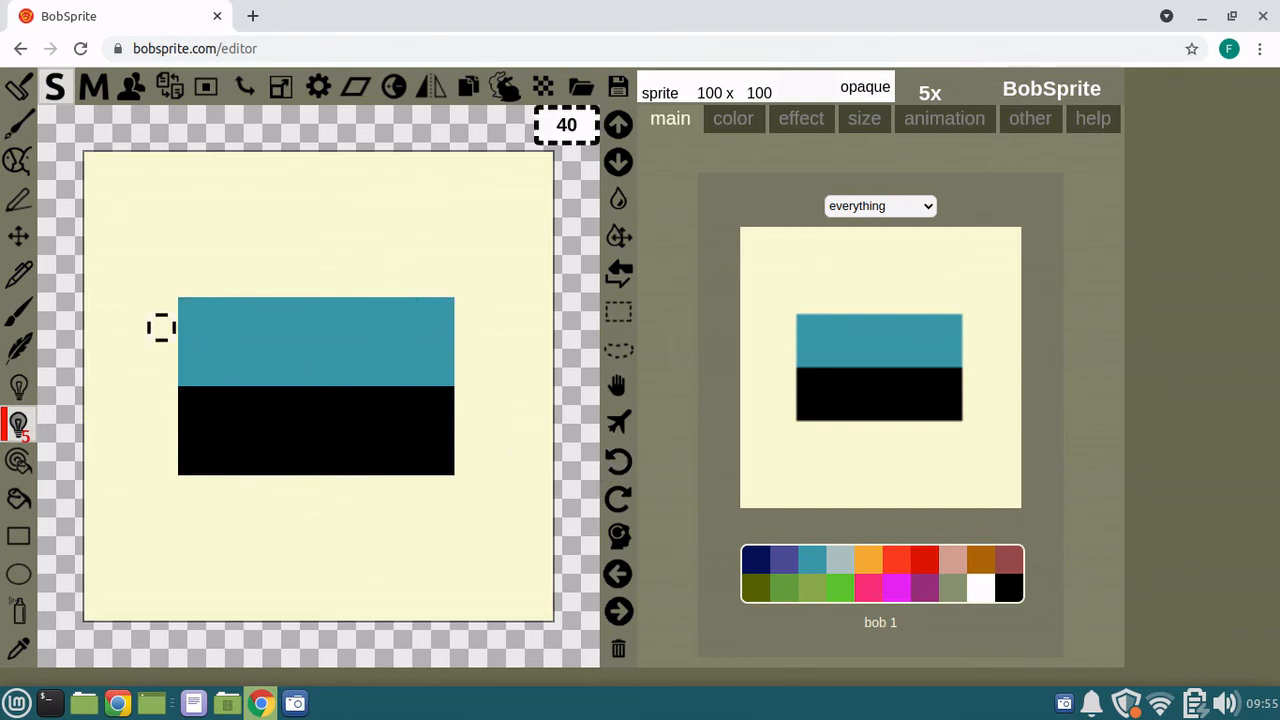
mouse_move(180, 334)
mouse_down()
mouse_move(358, 341)
mouse_move(179, 341)
mouse_move(213, 328)
mouse_move(353, 328)
mouse_move(151, 308)
mouse_move(372, 309)
mouse_move(208, 319)
mouse_move(368, 347)
mouse_move(162, 352)
mouse_move(400, 354)
mouse_up()
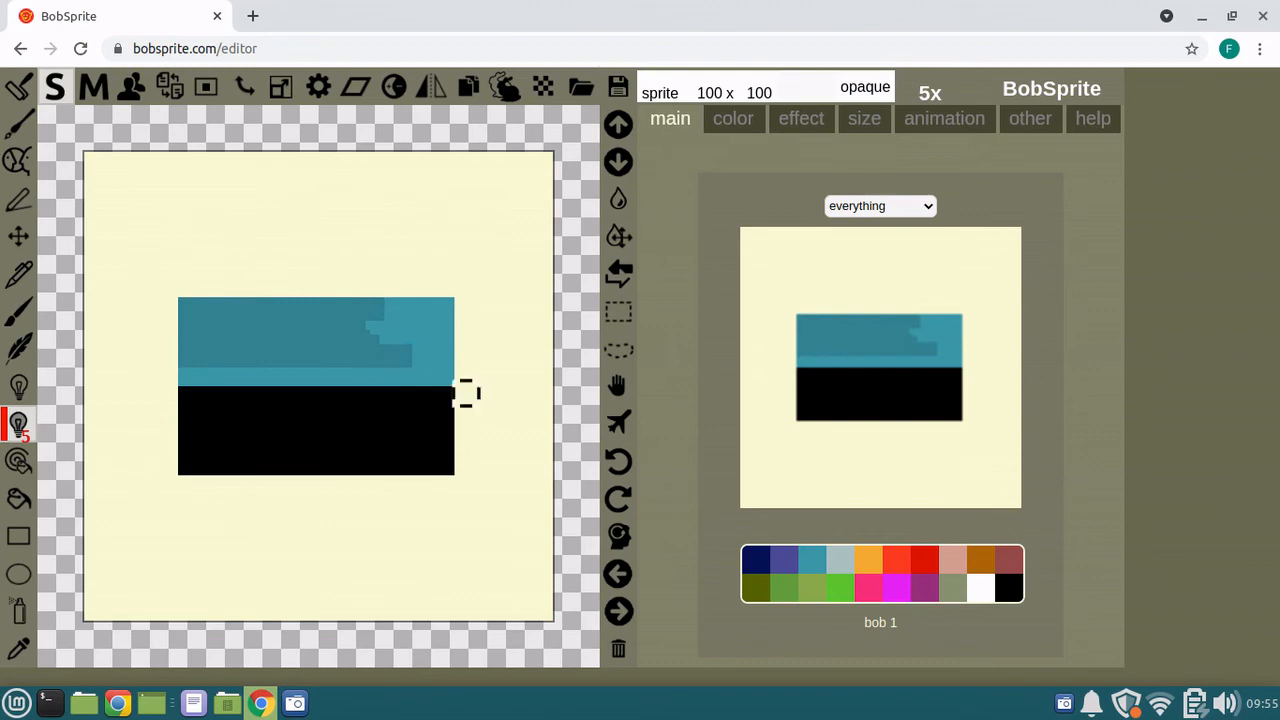
click(618, 462)
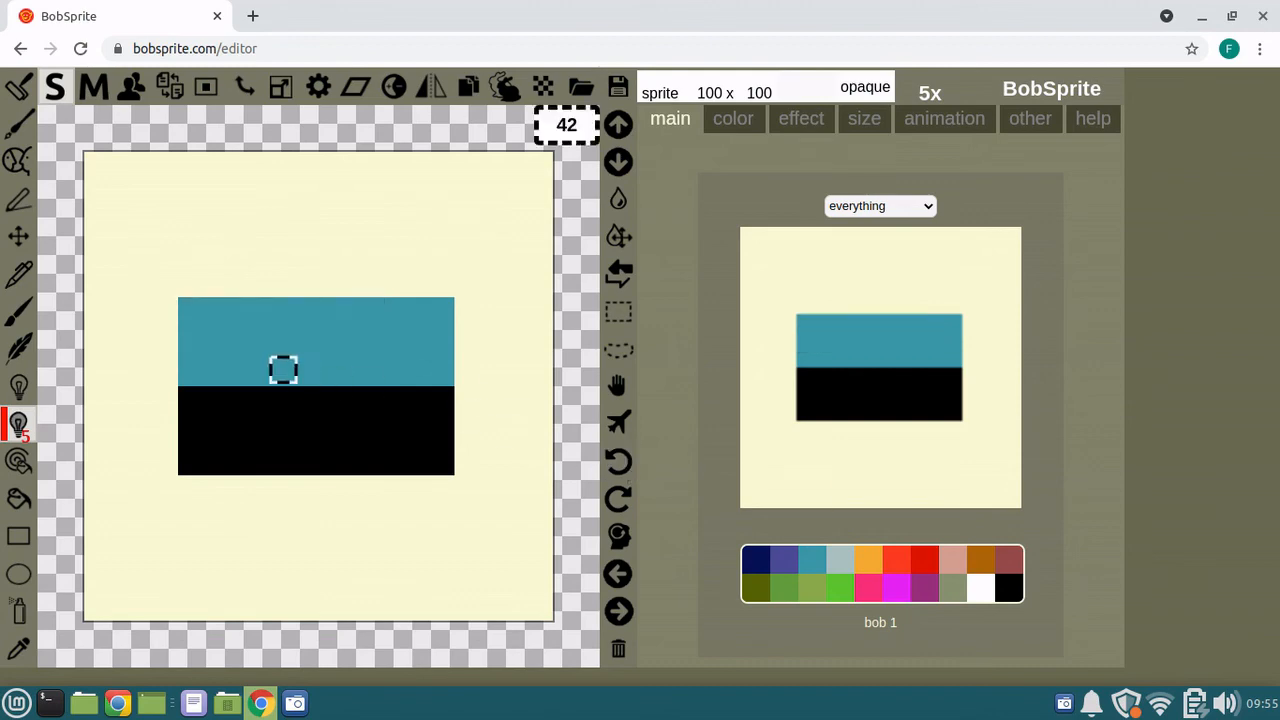
- Build up dark shading in the teal area with several separate overlapping darken strokes at size 5
drag(171, 314, 353, 322)
drag(177, 331, 391, 334)
drag(166, 350, 377, 317)
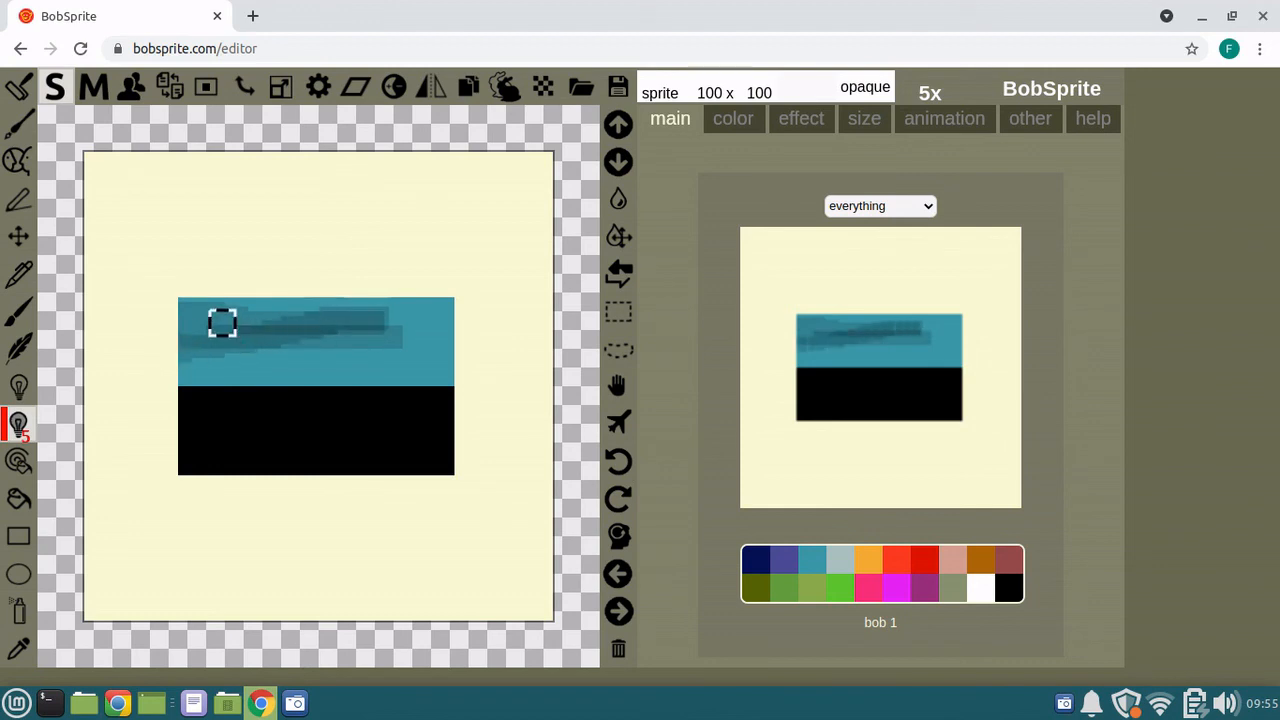
drag(223, 323, 414, 369)
drag(250, 358, 366, 331)
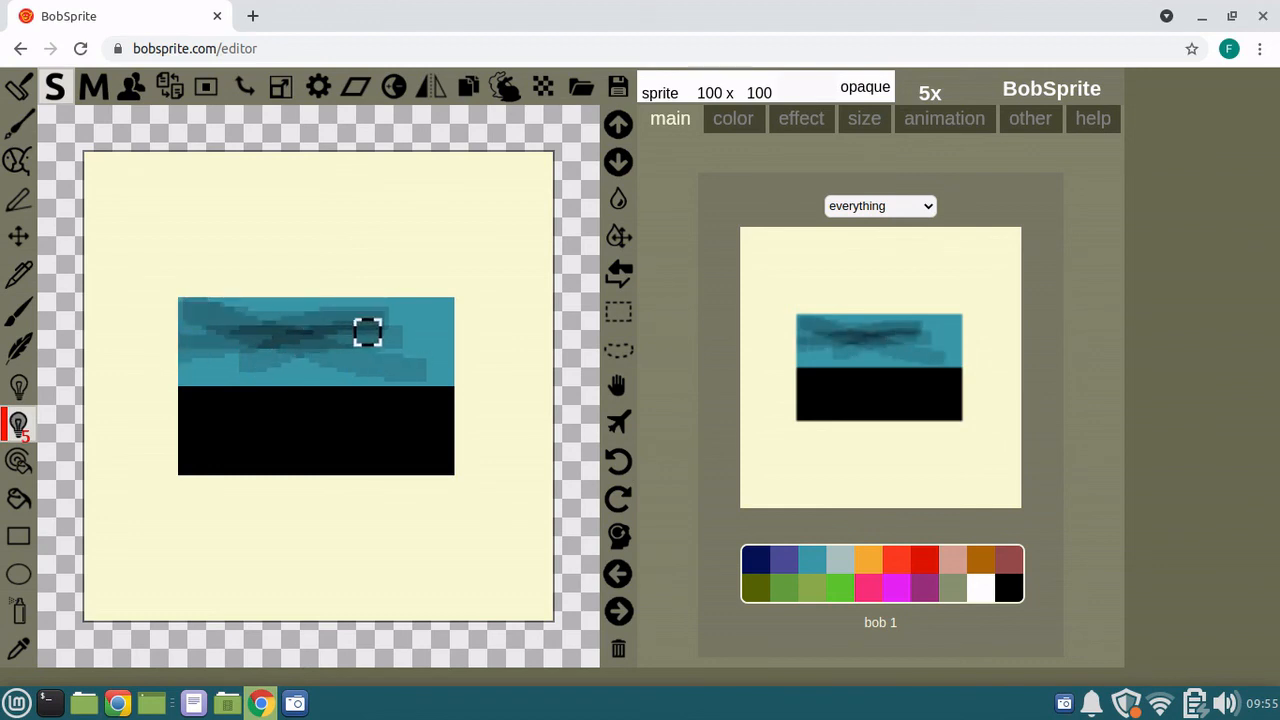
mouse_move(251, 334)
mouse_down()
mouse_move(410, 313)
mouse_move(340, 328)
mouse_move(446, 364)
mouse_up()
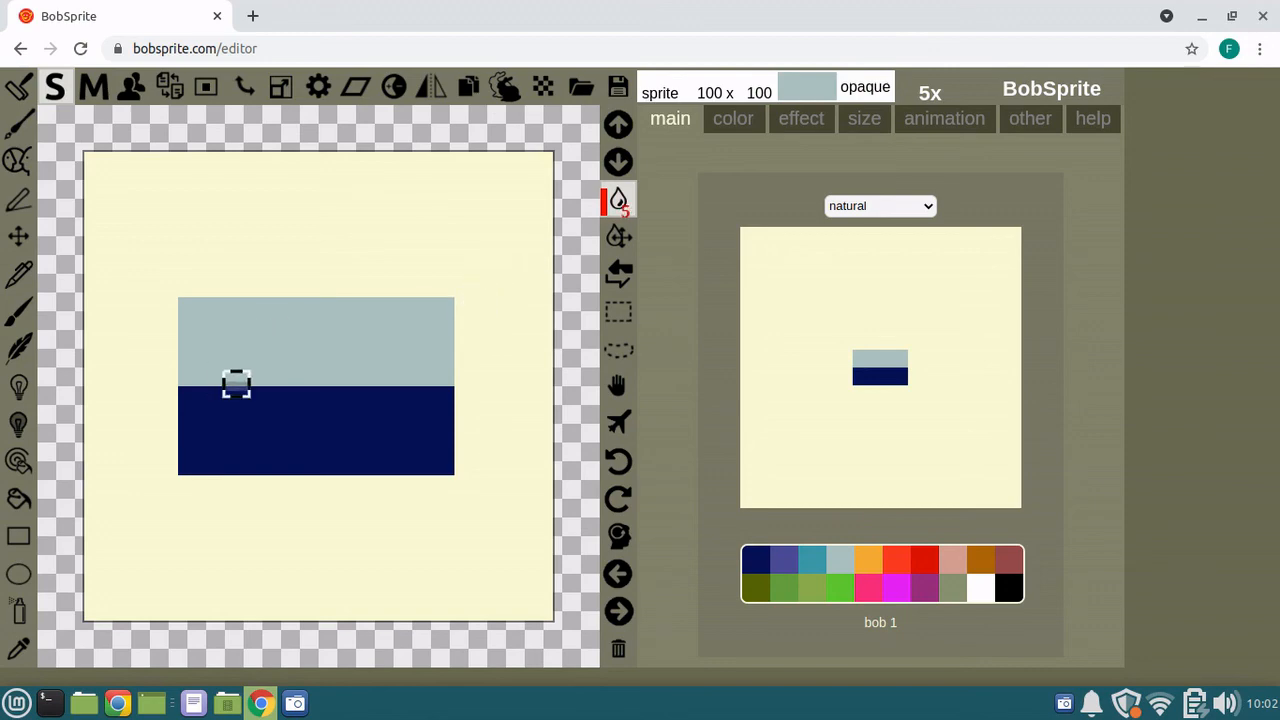
- Blur the boundary between the grey-blue and navy halves of the rectangle with repeated horizontal size 5 strokes
mouse_move(236, 384)
mouse_down()
mouse_move(382, 384)
mouse_move(241, 388)
mouse_up()
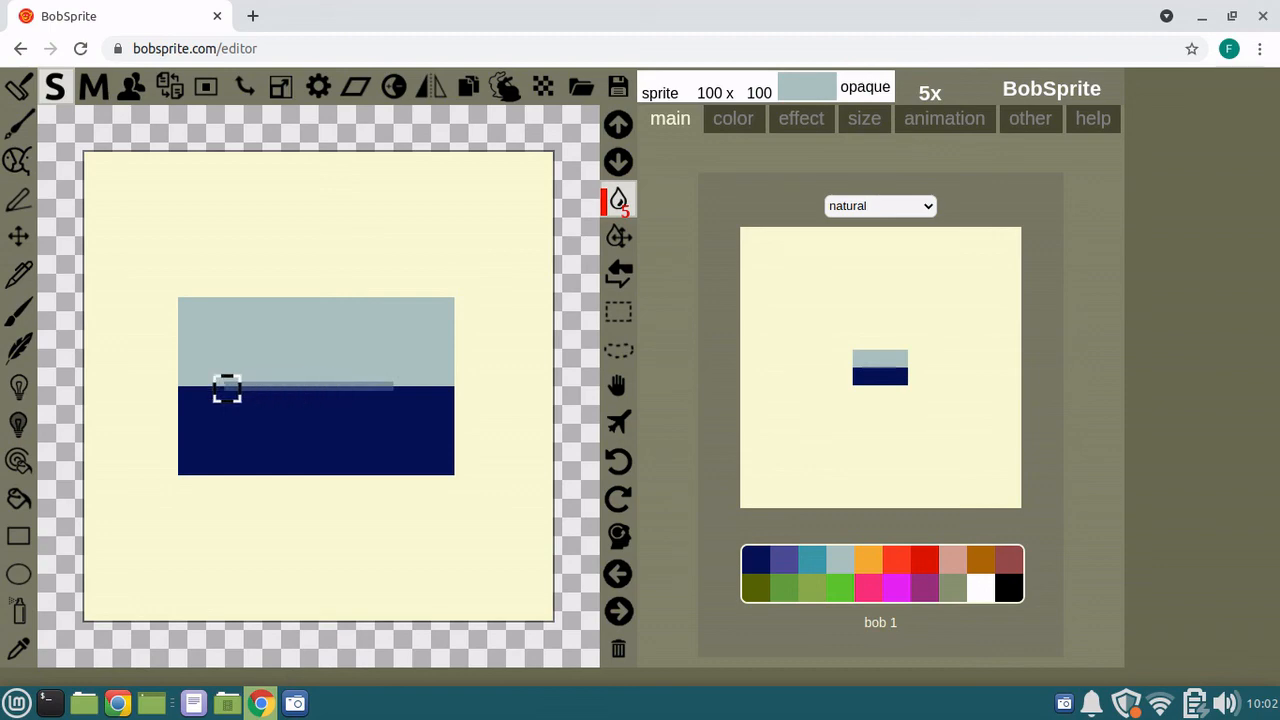
mouse_move(222, 389)
mouse_down()
mouse_move(391, 388)
mouse_move(227, 388)
mouse_move(372, 390)
mouse_up()
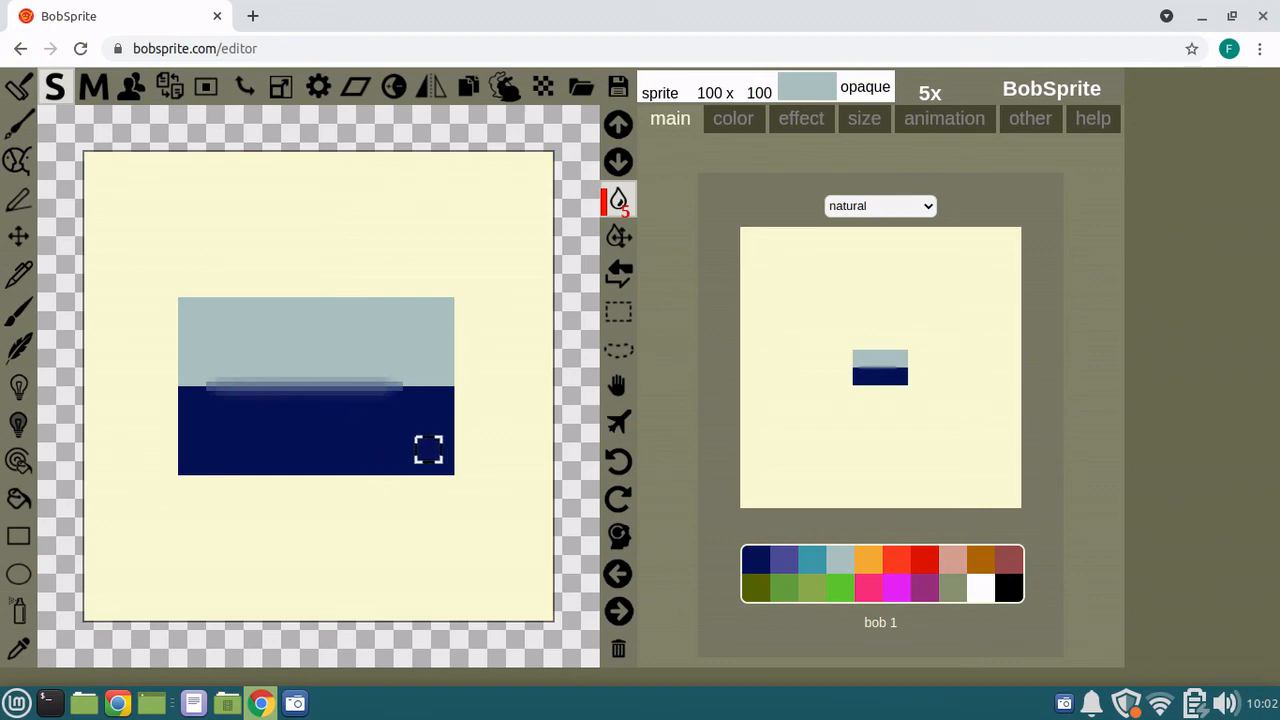
- Undo all the blur strokes along the boundary between the grey-blue and navy halves
click(618, 461)
click(618, 461)
click(618, 461)
click(618, 461)
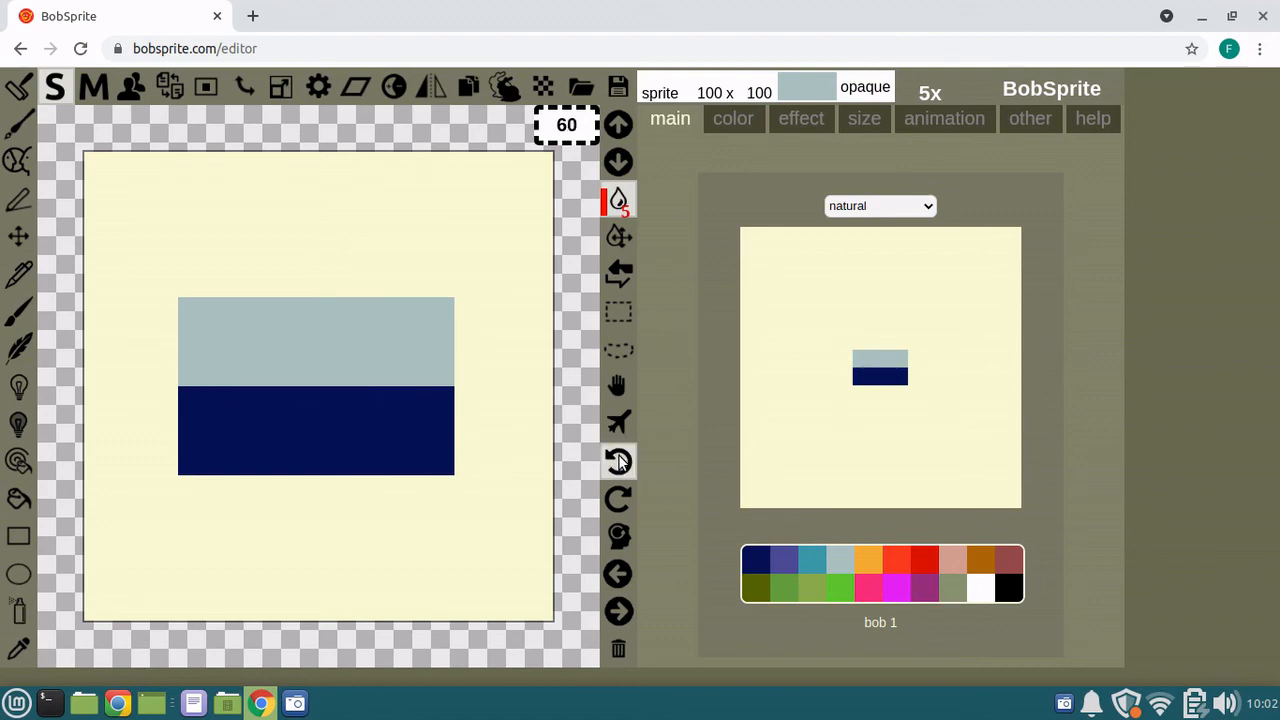
- With the blur-border tool, blend the navy edge progressively upward through the grey-blue half, forming a full-width gradient almost to the rectangle's upper edge
click(619, 236)
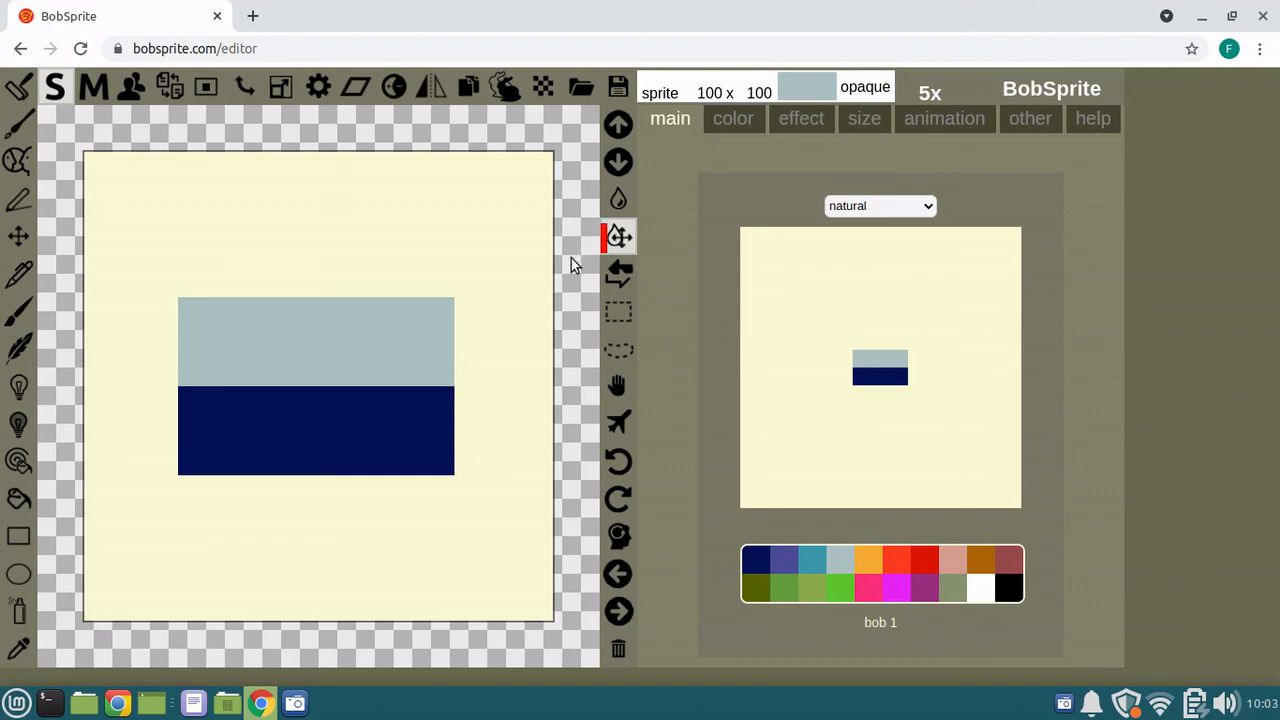
click(384, 357)
click(384, 357)
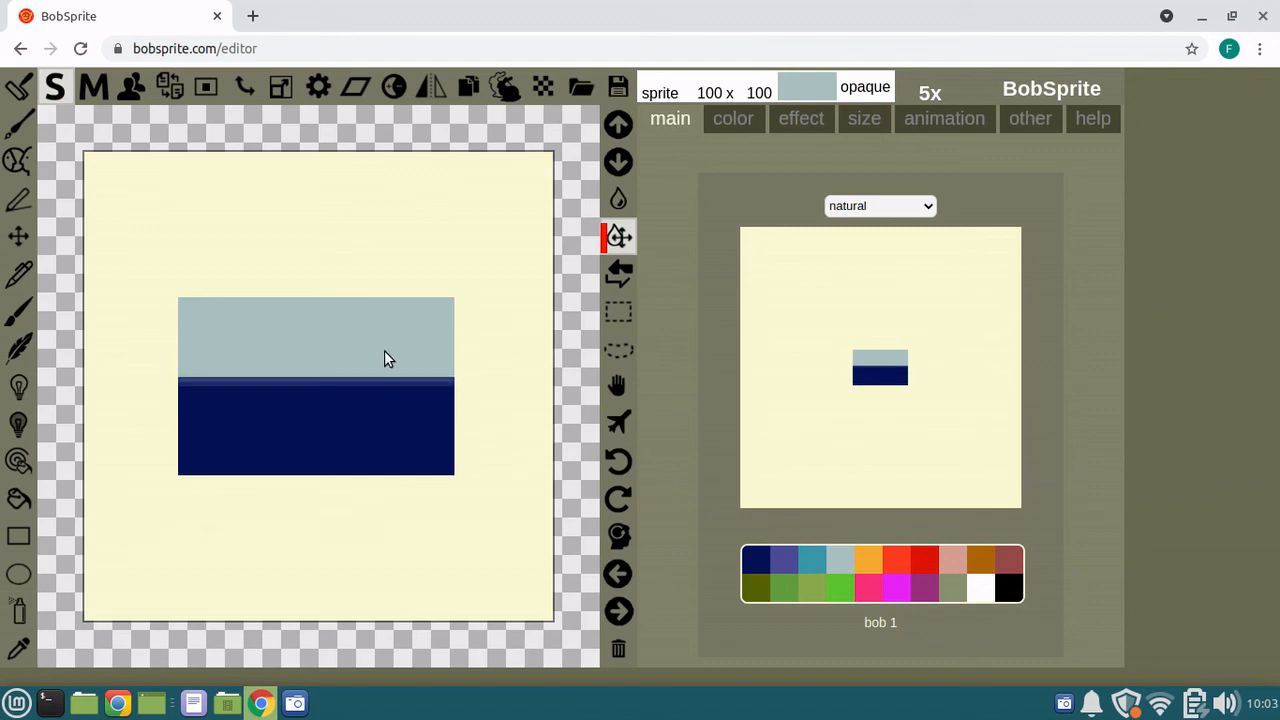
click(384, 357)
click(381, 357)
click(381, 346)
click(381, 339)
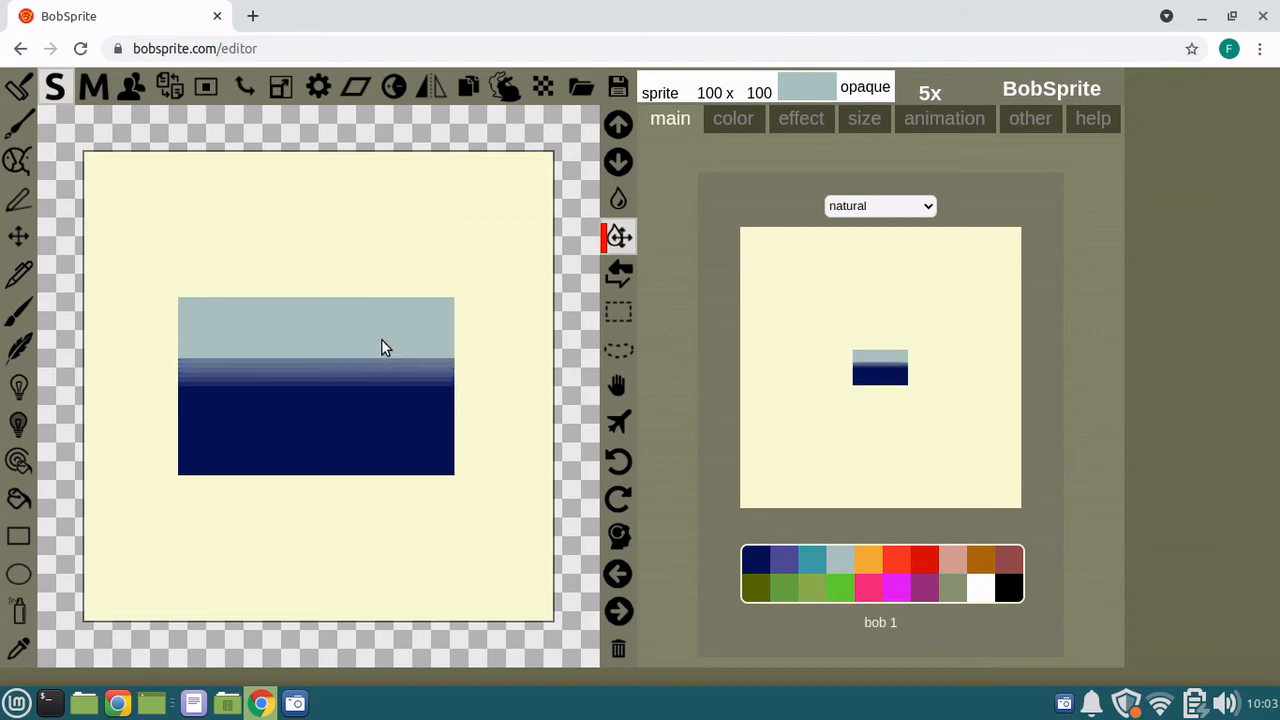
click(381, 335)
click(381, 332)
click(381, 323)
click(381, 320)
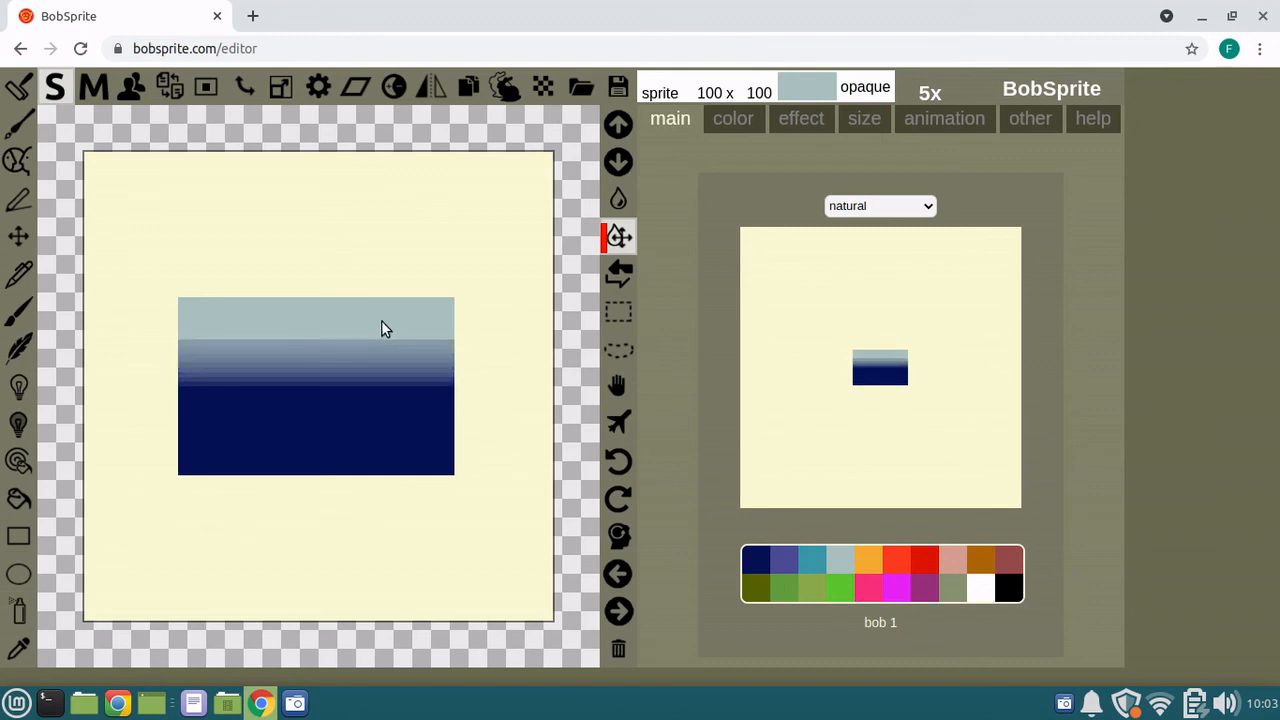
click(381, 317)
click(381, 317)
click(381, 316)
click(381, 311)
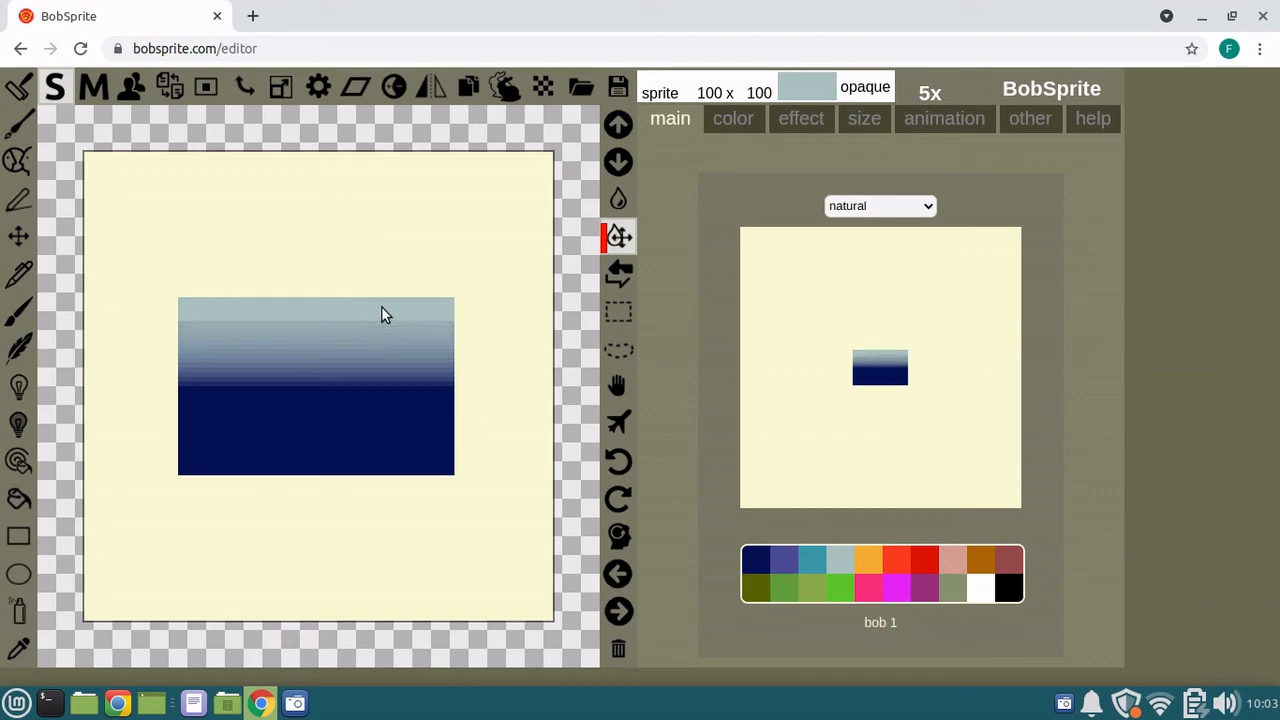
click(381, 311)
click(379, 312)
- Extend the blurred gradient downward into the navy half with repeated blur-border applications, working towards the rectangle's lower edge
click(333, 421)
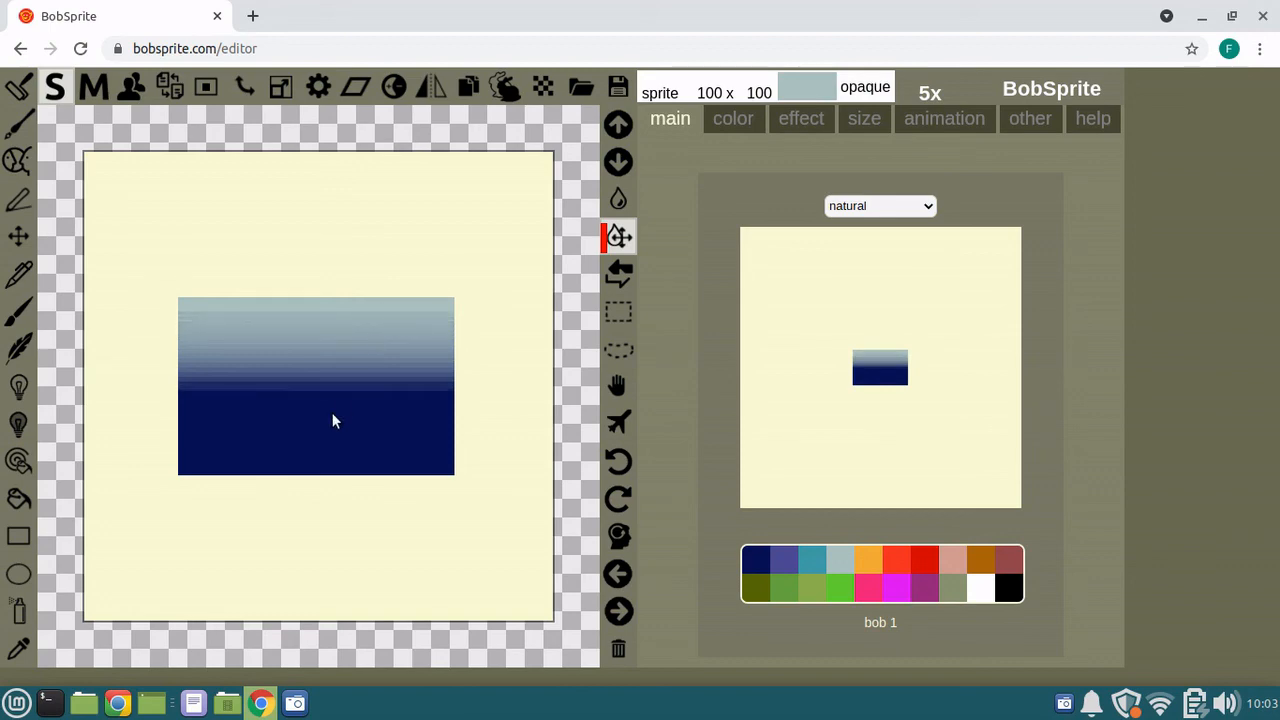
click(334, 428)
click(337, 440)
click(331, 452)
click(322, 466)
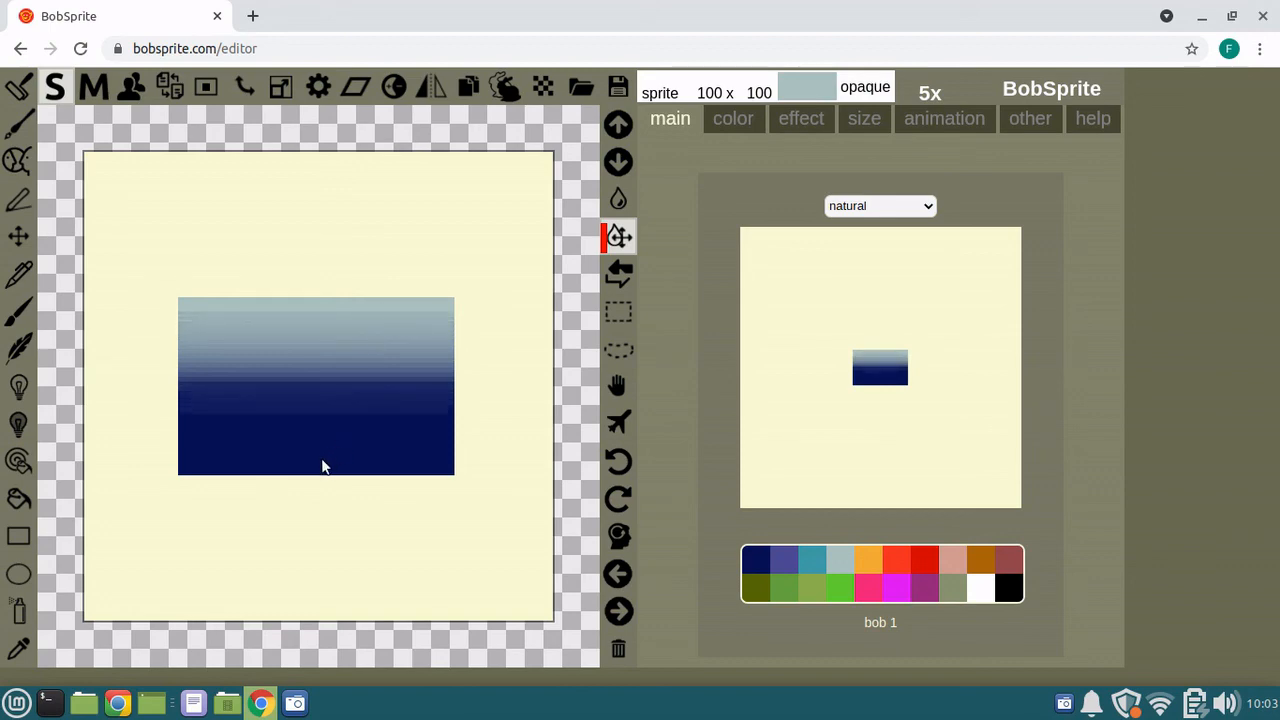